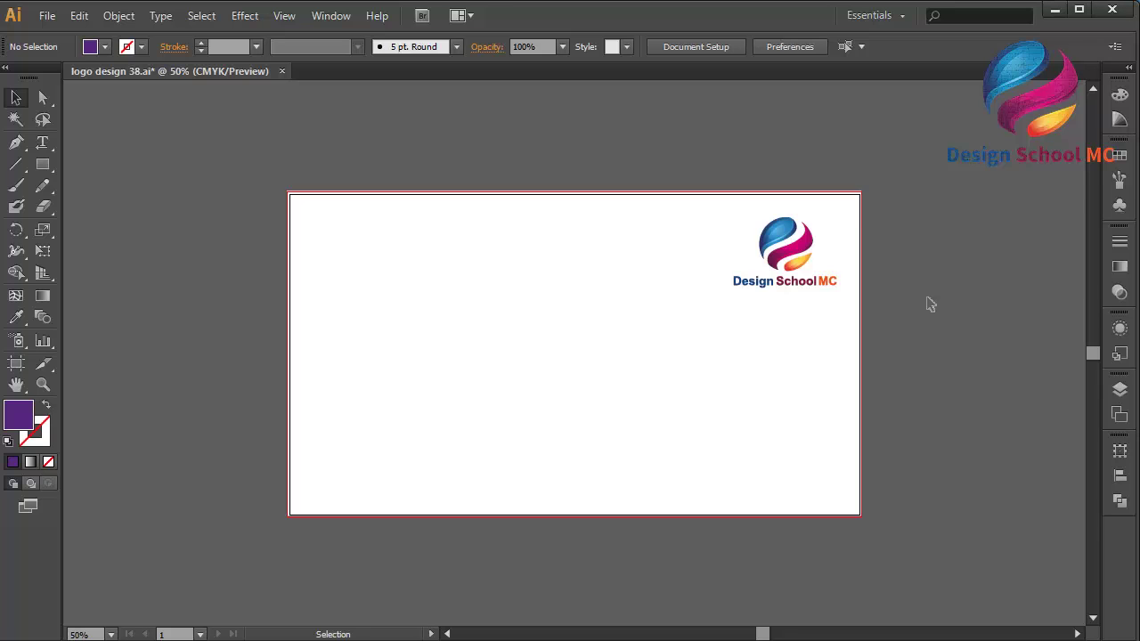
- Draw a thin purple slanted bar with the Pen tool, rising from about X 328, Y 390 px to about X 468, Y 299 px
{"action": "key", "text": "ctrl+equal"}
{"action": "key", "text": "ctrl+equal"}
{"action": "key", "text": "ctrl+minus"}
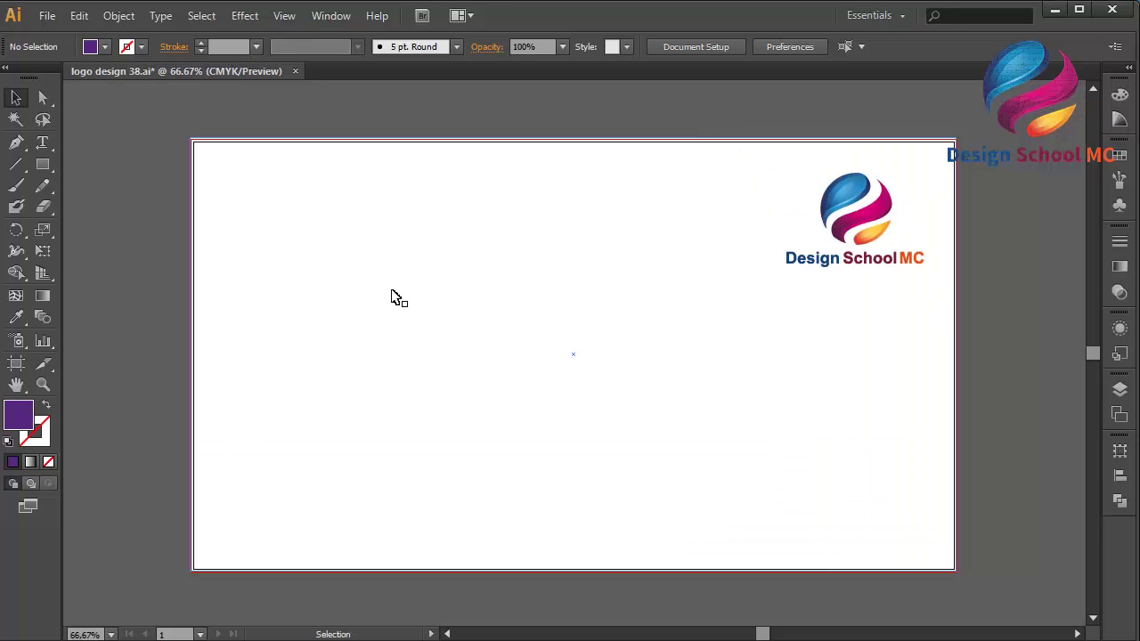
{"action": "left_click", "coordinate": [16, 143]}
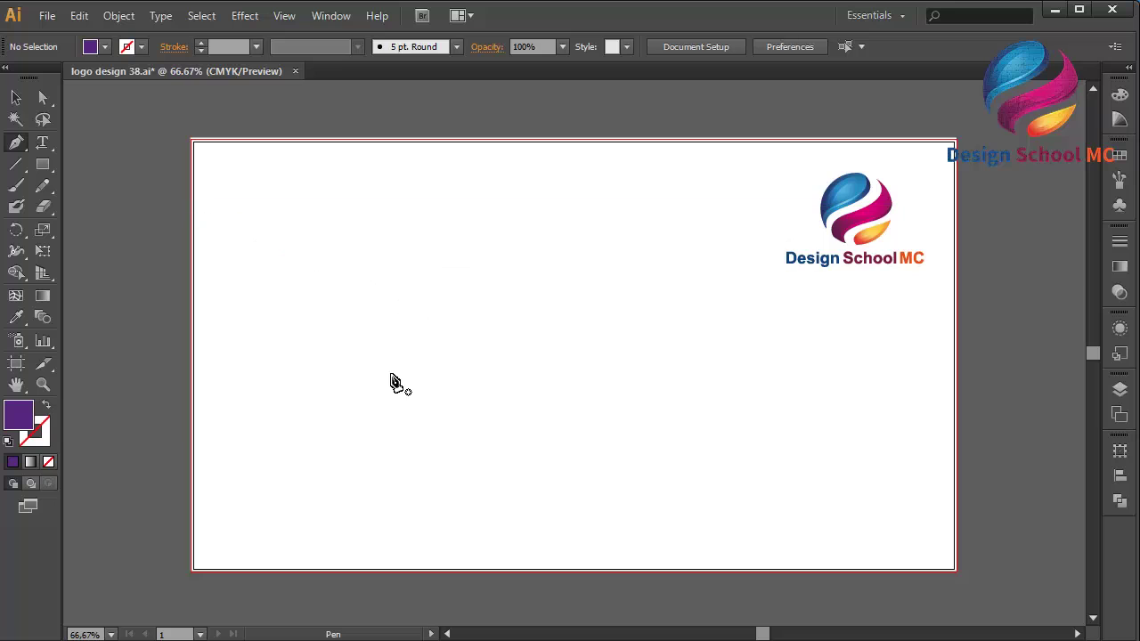
{"action": "left_click", "coordinate": [388, 372]}
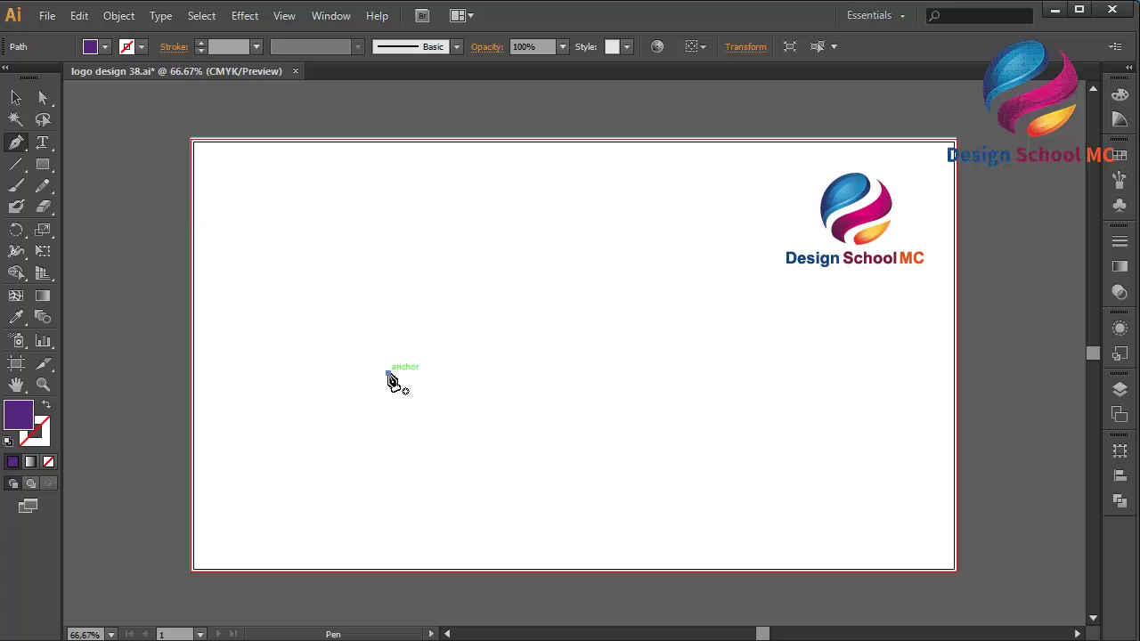
{"action": "left_click", "coordinate": [461, 312]}
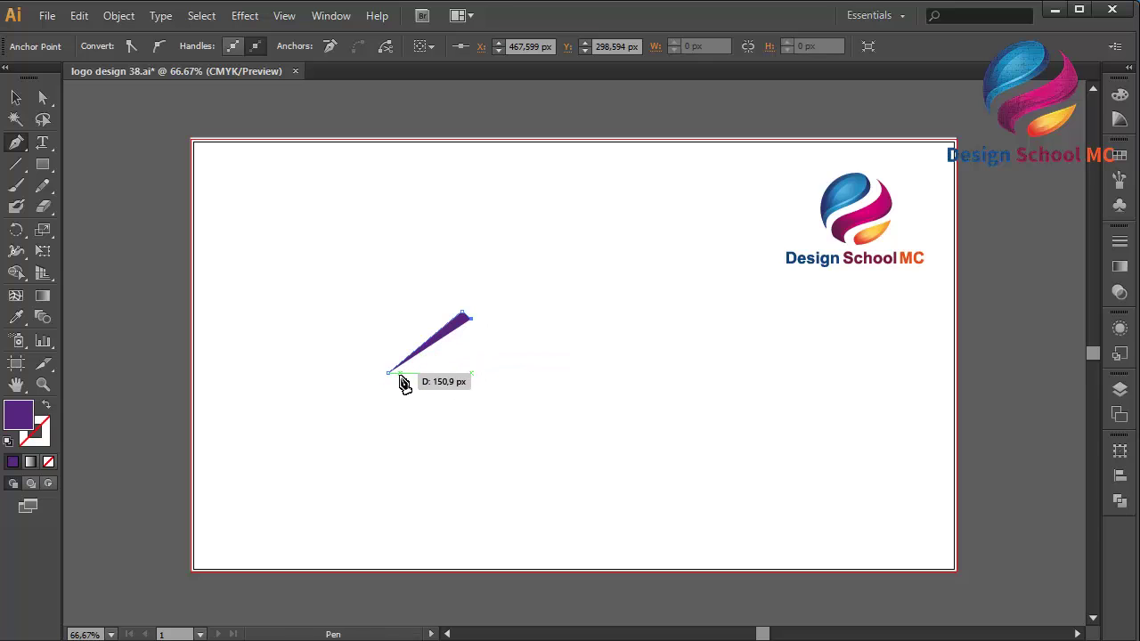
{"action": "left_click", "coordinate": [400, 382]}
{"action": "left_click", "coordinate": [389, 373]}
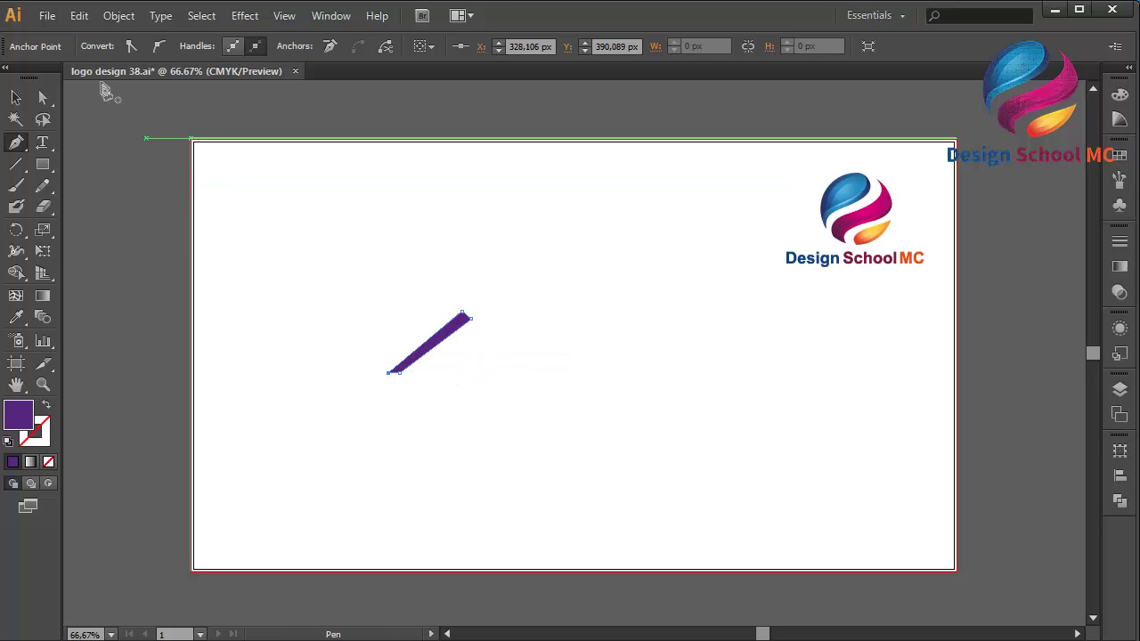
- Move the bar's lower-right anchor to about X 352 px and its upper-right anchor to about Y 295 px to even its thickness
{"action": "left_click", "coordinate": [44, 96]}
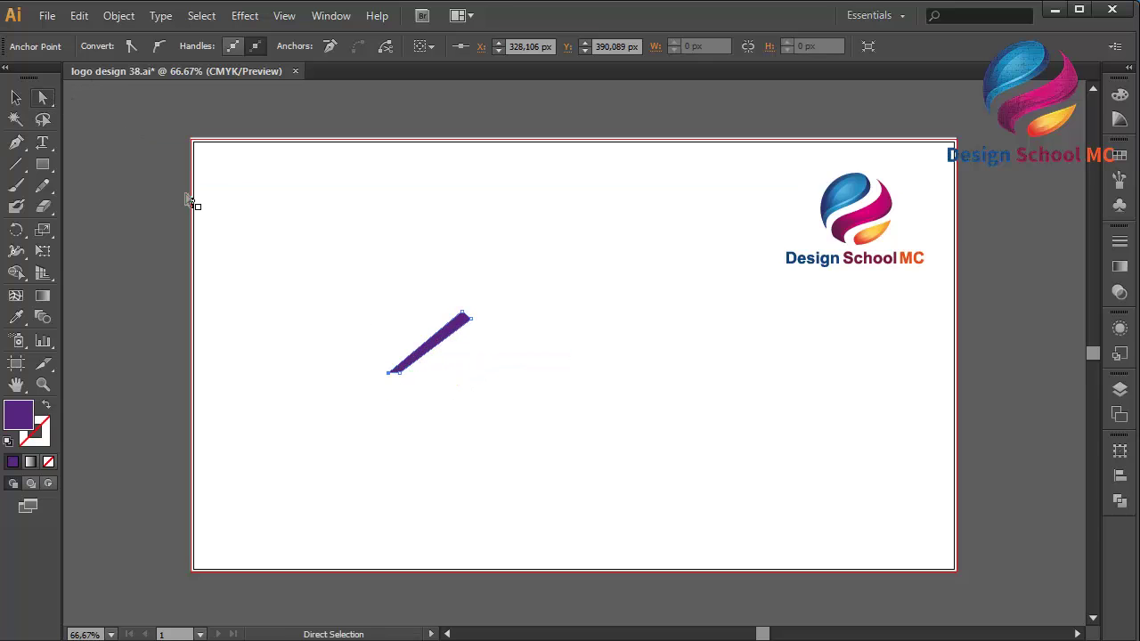
{"action": "left_click", "coordinate": [403, 377]}
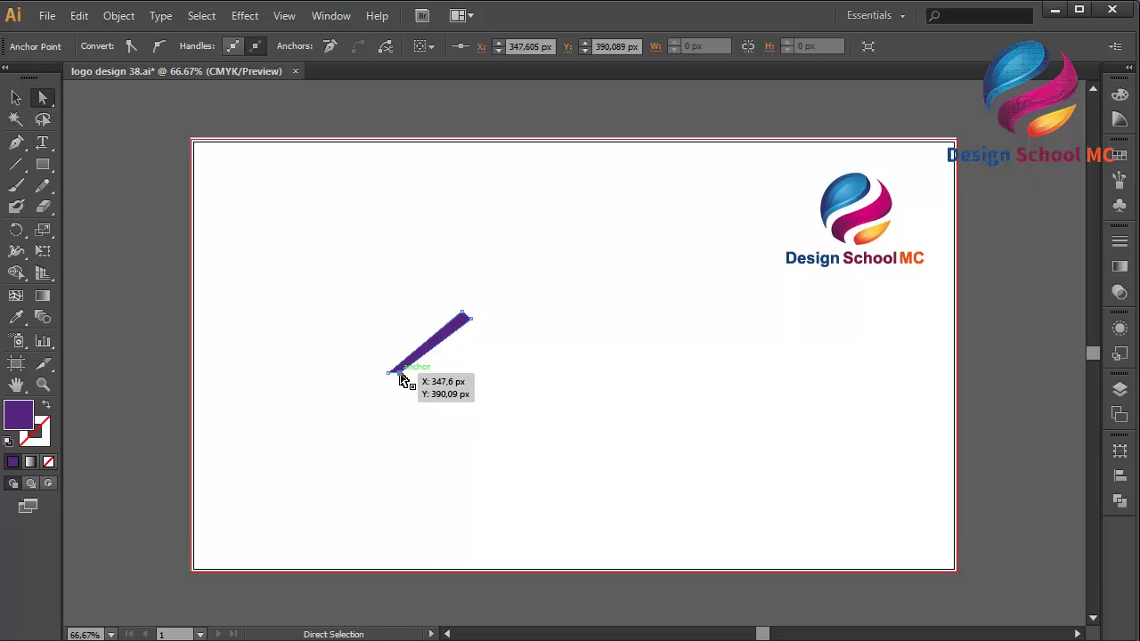
{"action": "left_click_drag", "start_coordinate": [401, 378], "coordinate": [403, 379]}
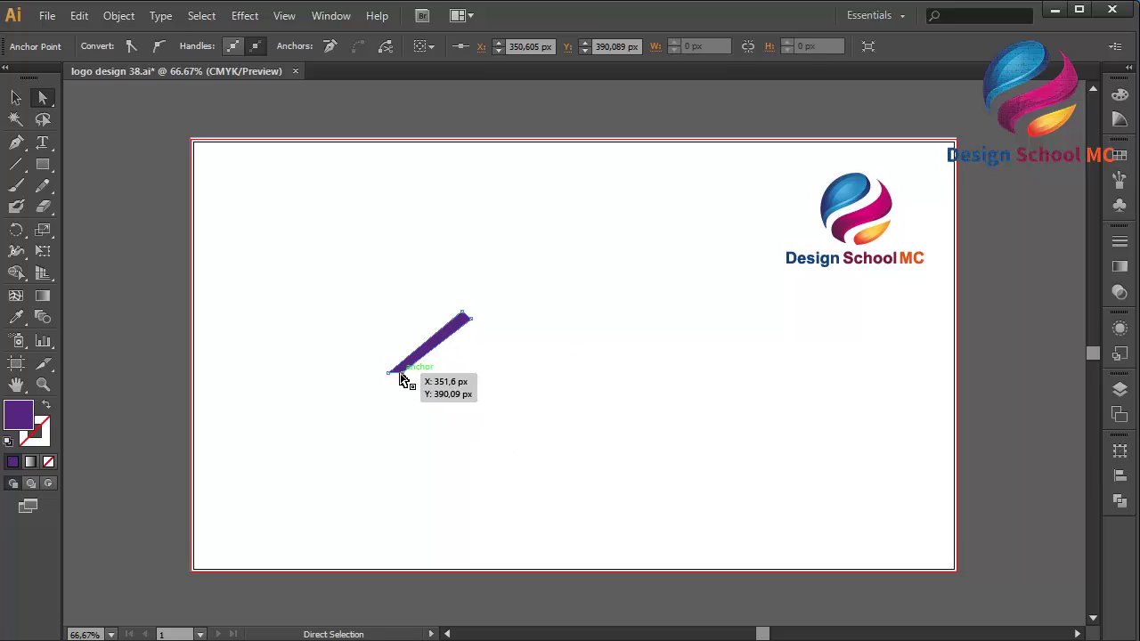
{"action": "left_click", "coordinate": [473, 321]}
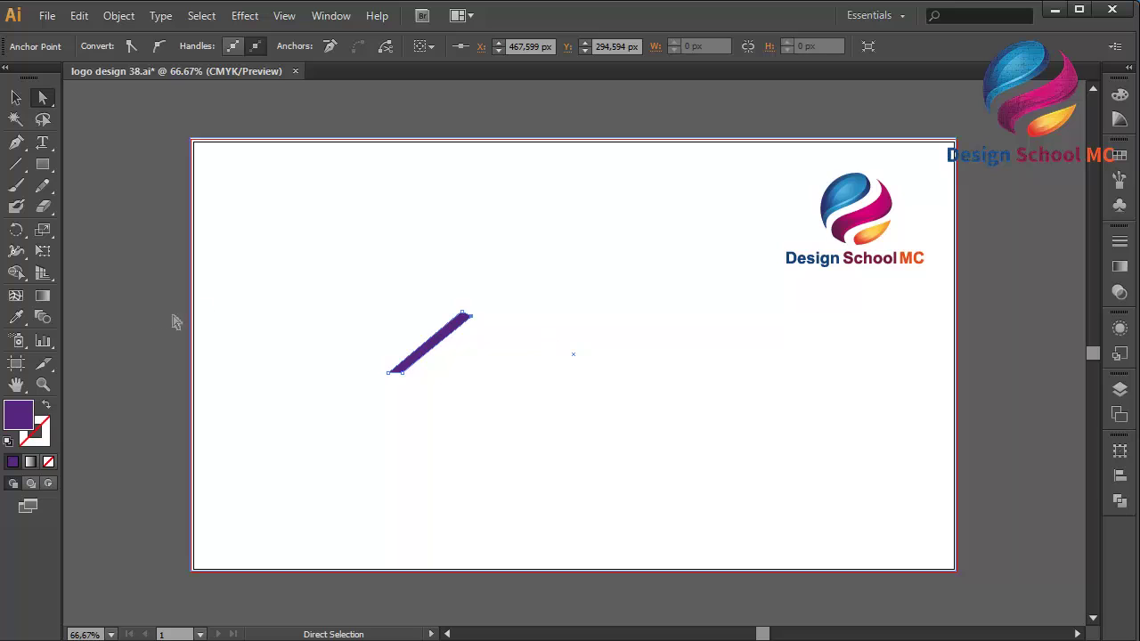
{"action": "left_click", "coordinate": [129, 312]}
- Draw a wide parallelogram beside the bar's upper end, from about X 462, Y 276 px to a base spanning X 573–672 px at Y 390 px
{"action": "left_click", "coordinate": [17, 146]}
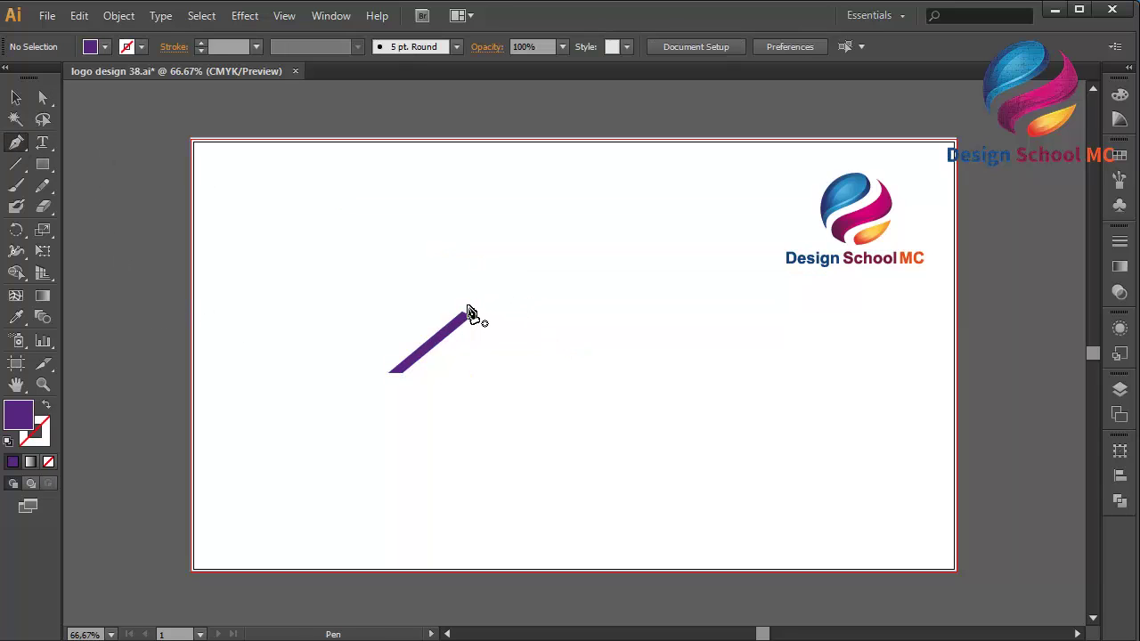
{"action": "left_click", "coordinate": [468, 307]}
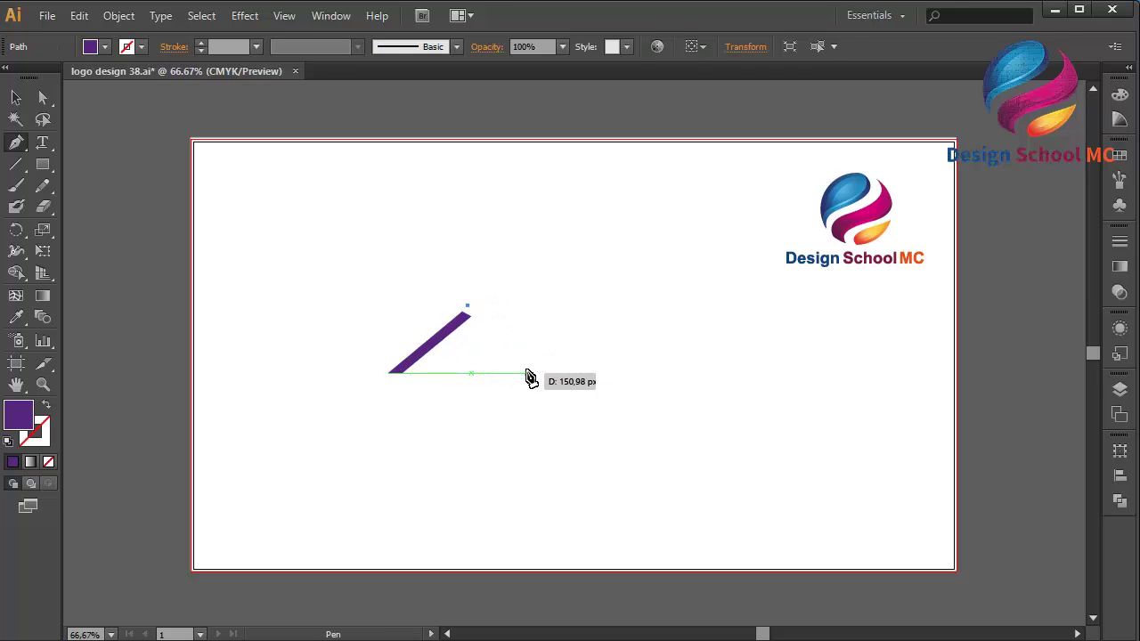
{"action": "left_click", "coordinate": [532, 372]}
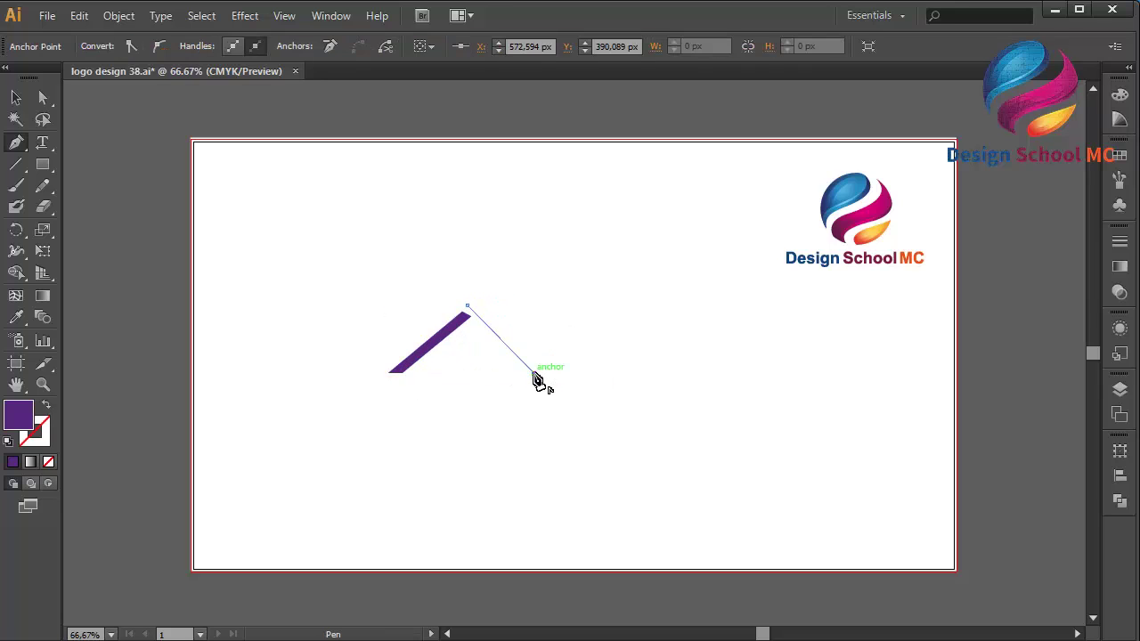
{"action": "left_click", "coordinate": [592, 372]}
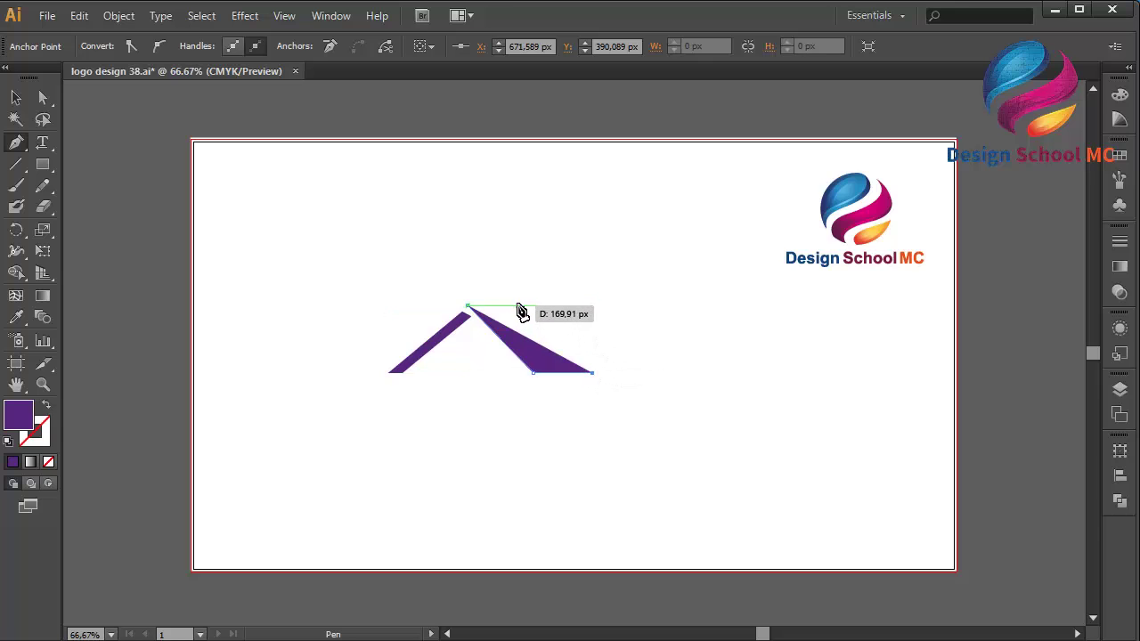
{"action": "left_click", "coordinate": [525, 306]}
{"action": "left_click", "coordinate": [469, 312]}
- Nudge the thin bar's upper-right anchor slightly down and left, away from the parallelogram, and deselect it
{"action": "left_click", "coordinate": [42, 97]}
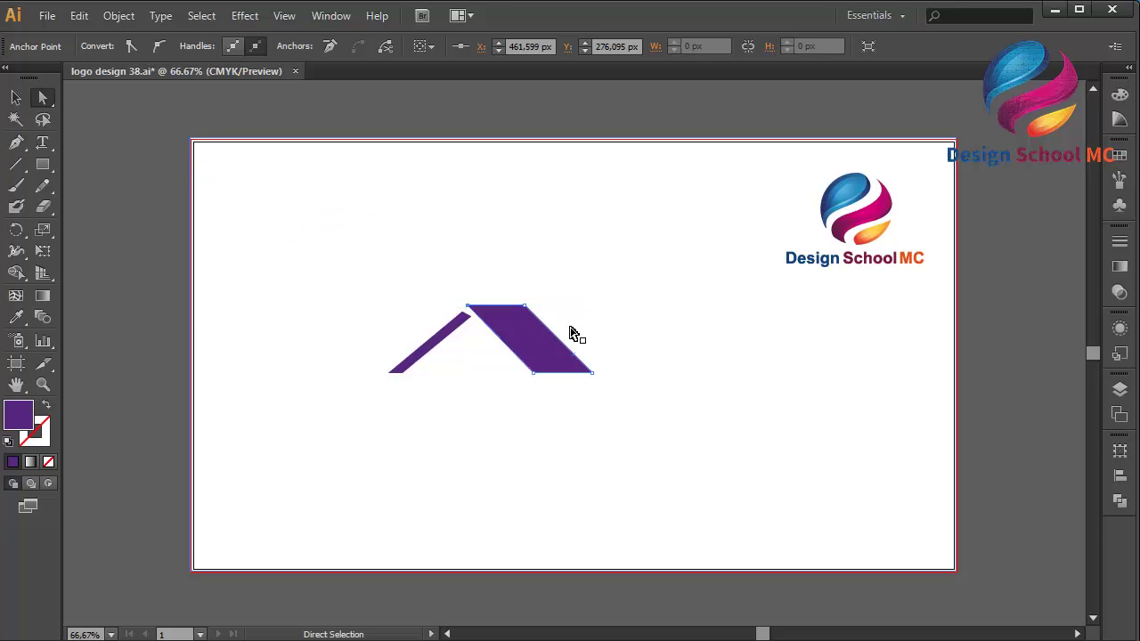
{"action": "left_click", "coordinate": [472, 315]}
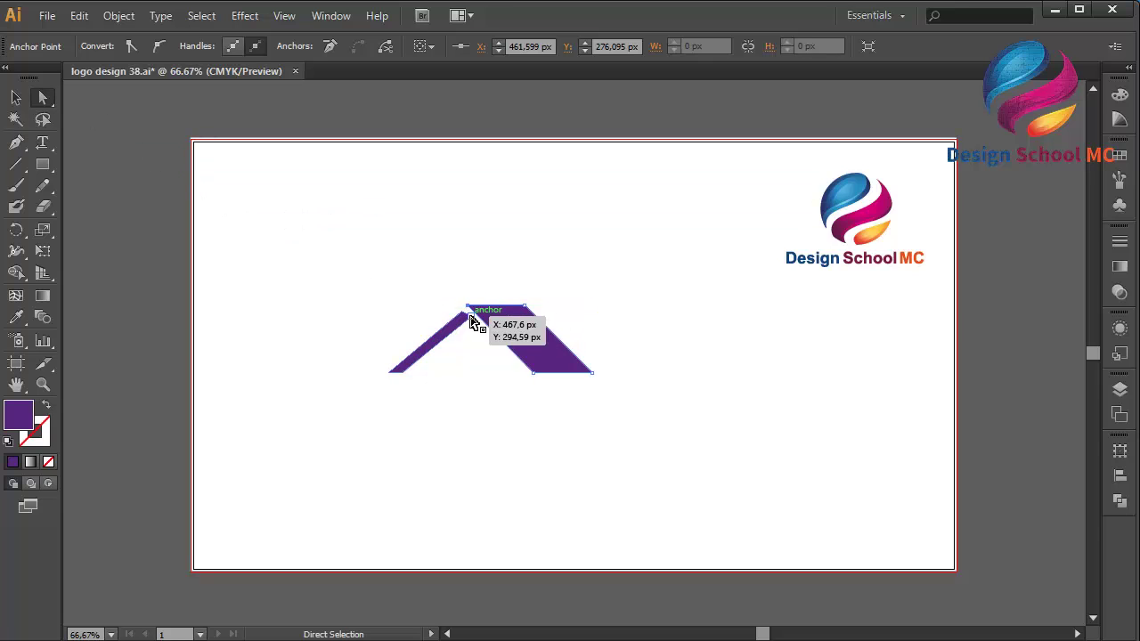
{"action": "left_click", "coordinate": [595, 421]}
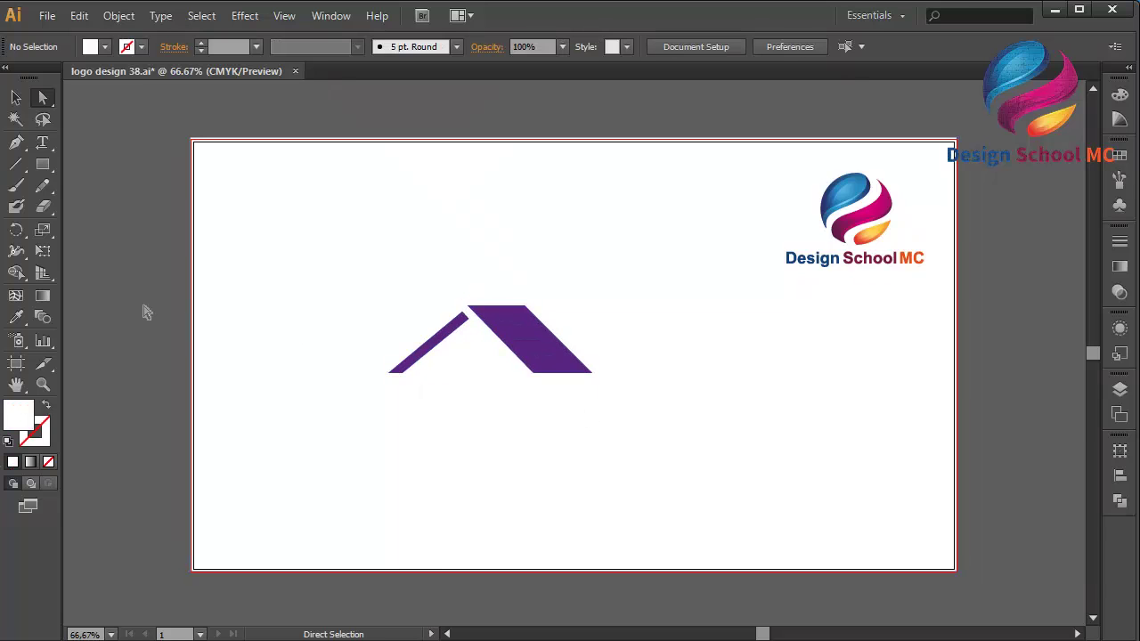
- Draw a short slanted bar with the Pen tool just above the wide parallelogram, starting at about X 501, Y 264 px
{"action": "left_click", "coordinate": [16, 142]}
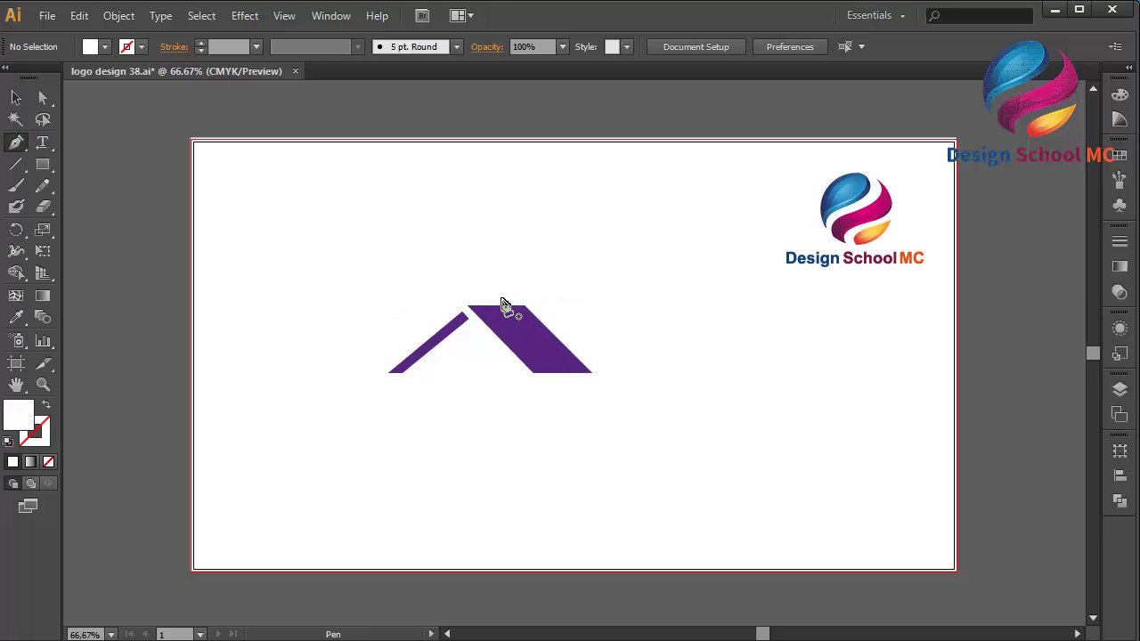
{"action": "mouse_move", "coordinate": [491, 299]}
{"action": "left_mouse_down"}
{"action": "mouse_move", "coordinate": [516, 300]}
{"action": "mouse_move", "coordinate": [517, 267]}
{"action": "mouse_move", "coordinate": [489, 300]}
{"action": "left_mouse_up"}
{"action": "left_click", "coordinate": [17, 97]}
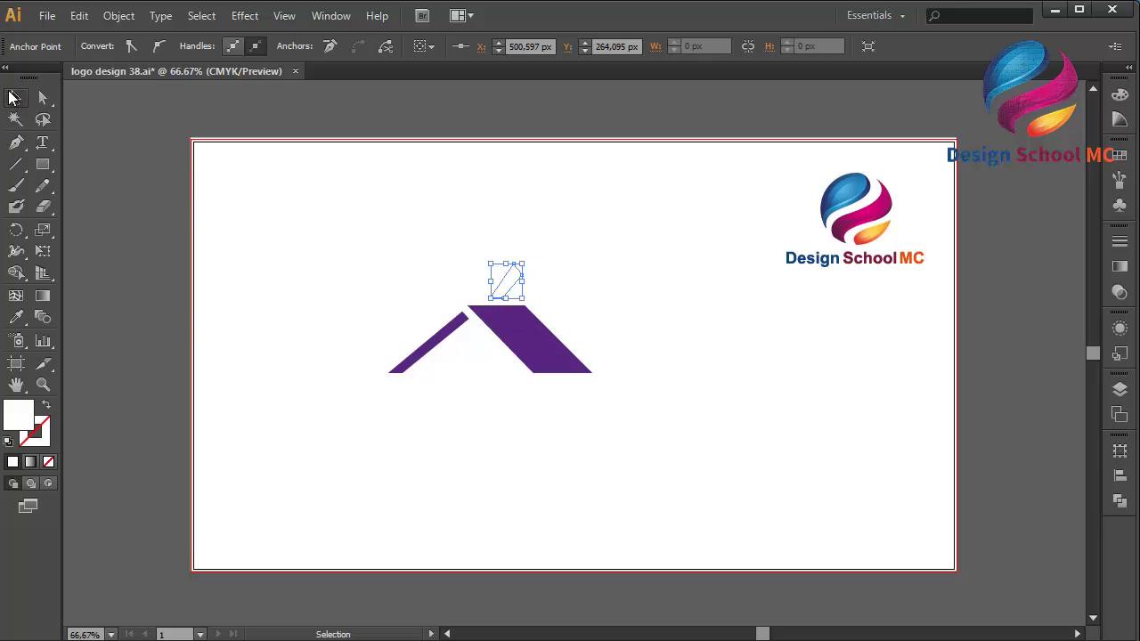
- Copy the hex fill colour code 58257E from the wide purple parallelogram
{"action": "left_click", "coordinate": [534, 372]}
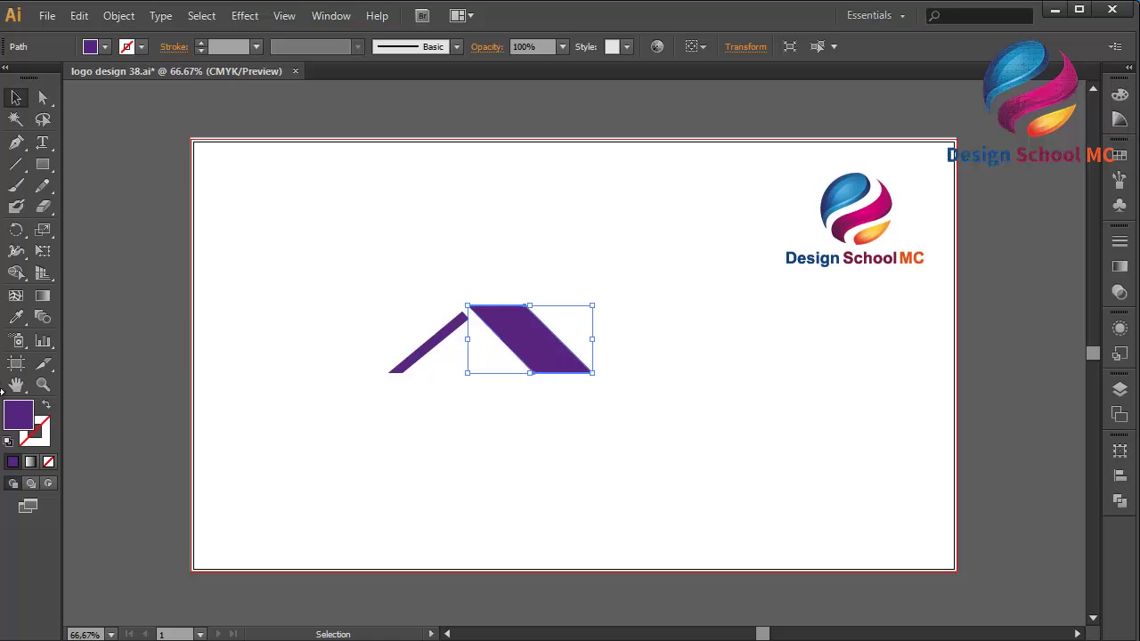
{"action": "double_click", "coordinate": [30, 426]}
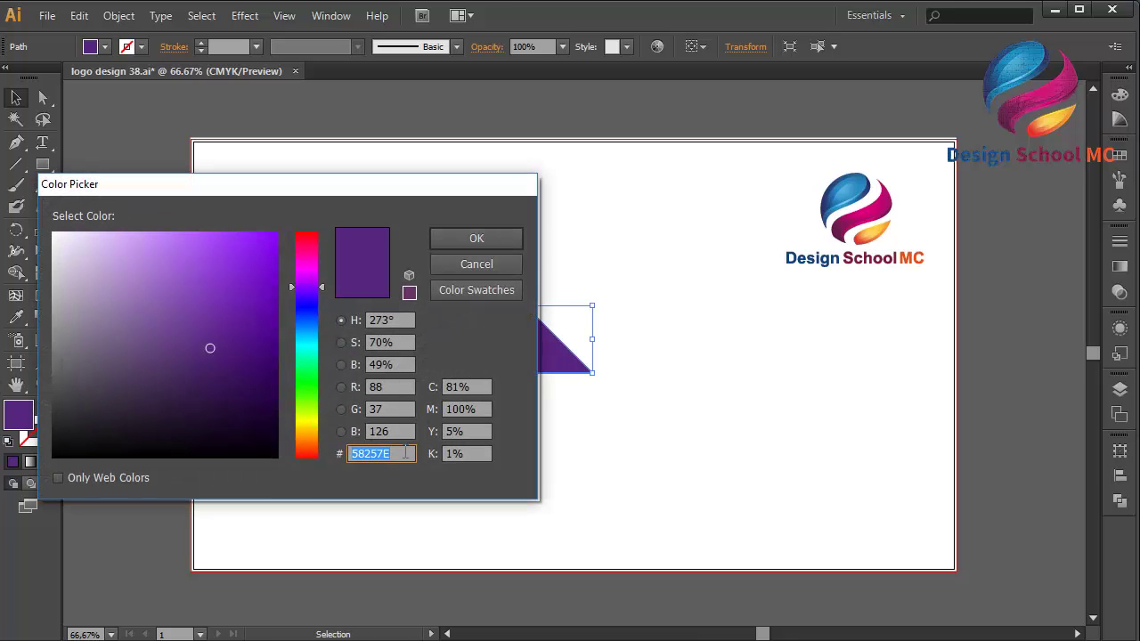
{"action": "right_click", "coordinate": [405, 453]}
{"action": "left_click", "coordinate": [323, 264]}
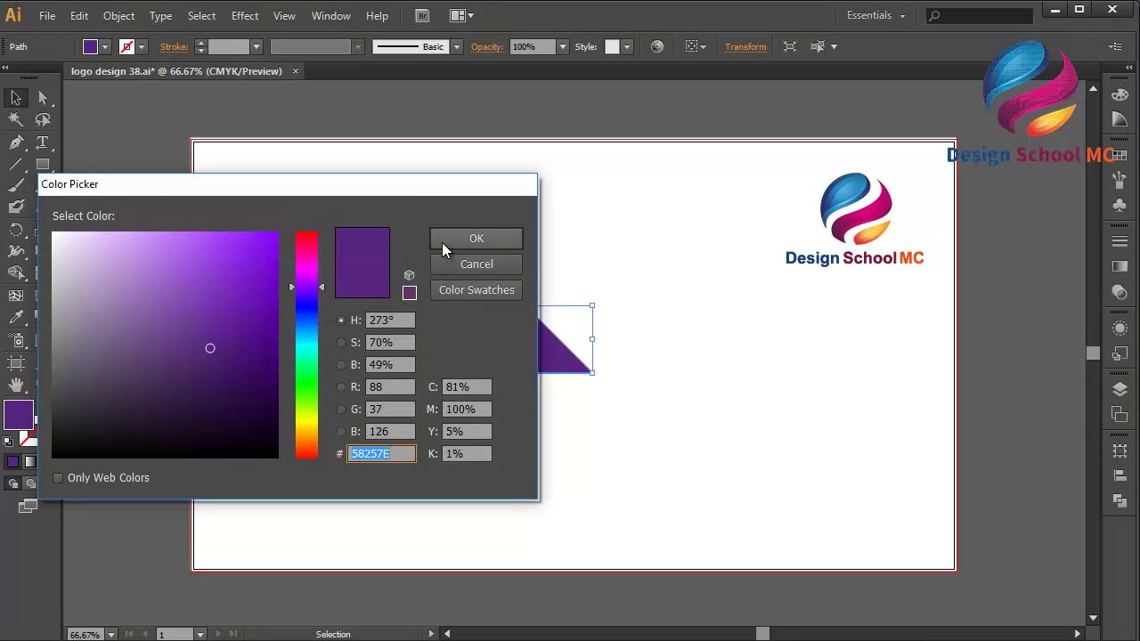
{"action": "left_click", "coordinate": [476, 238]}
- Fill the short slanted bar above the parallelogram with the copied purple 58257E
{"action": "left_click", "coordinate": [509, 287]}
{"action": "left_click", "coordinate": [505, 289]}
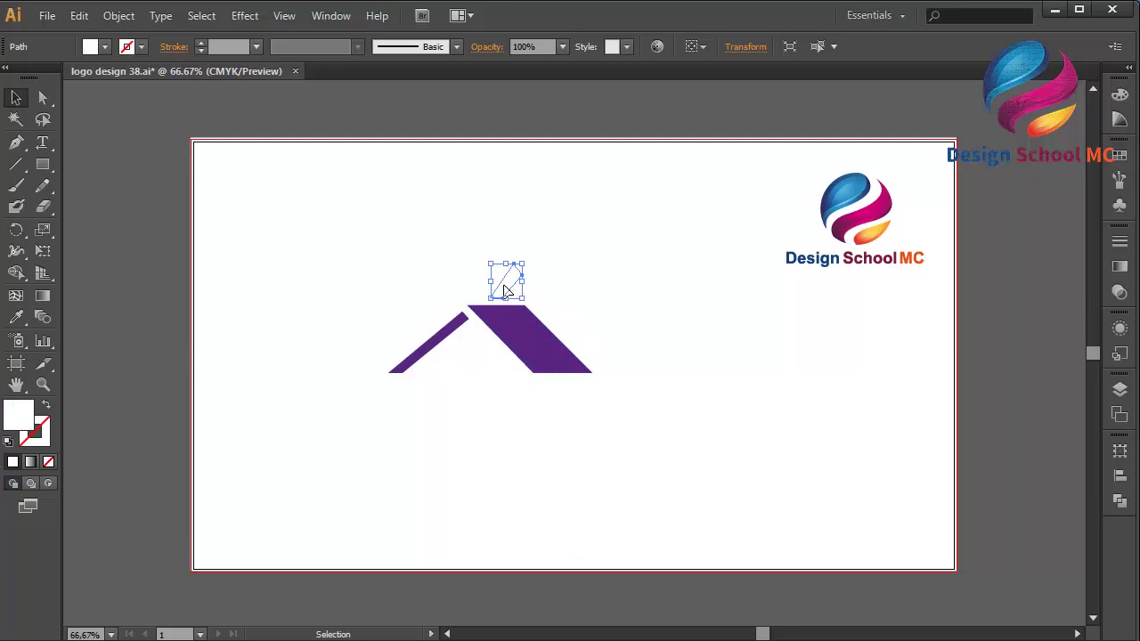
{"action": "left_click", "coordinate": [511, 292]}
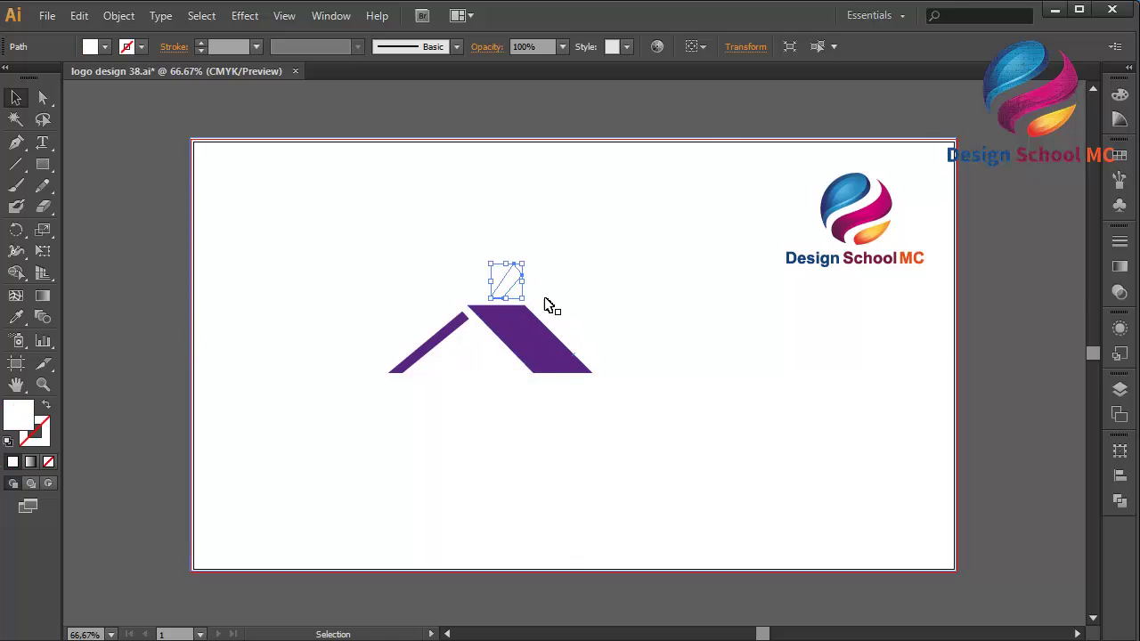
{"action": "double_click", "coordinate": [20, 415]}
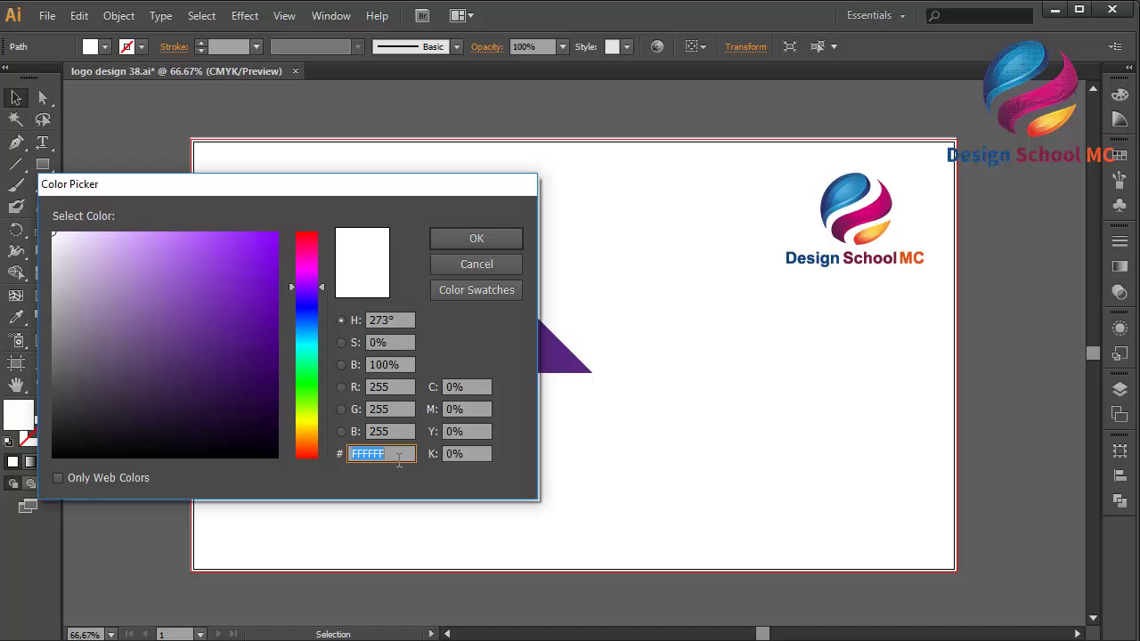
{"action": "right_click", "coordinate": [398, 467]}
{"action": "left_click", "coordinate": [326, 287]}
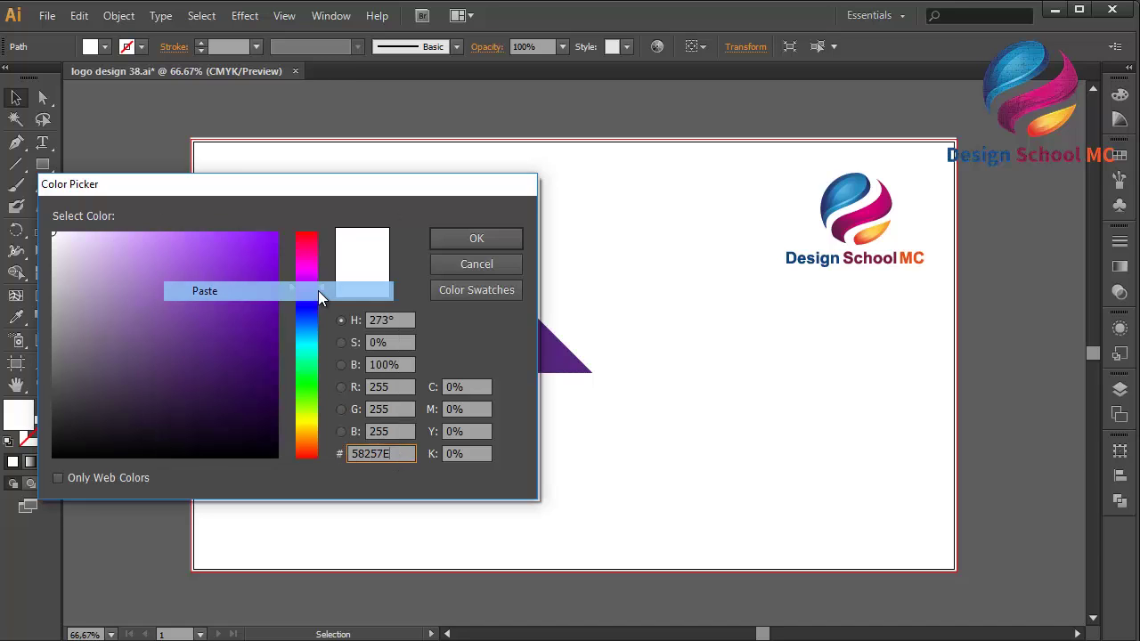
{"action": "left_click", "coordinate": [472, 242]}
- Move the short bar's top anchor to about X 543, Y 213 px, adjust its upper-right anchor, and deselect the bar
{"action": "left_click", "coordinate": [44, 100]}
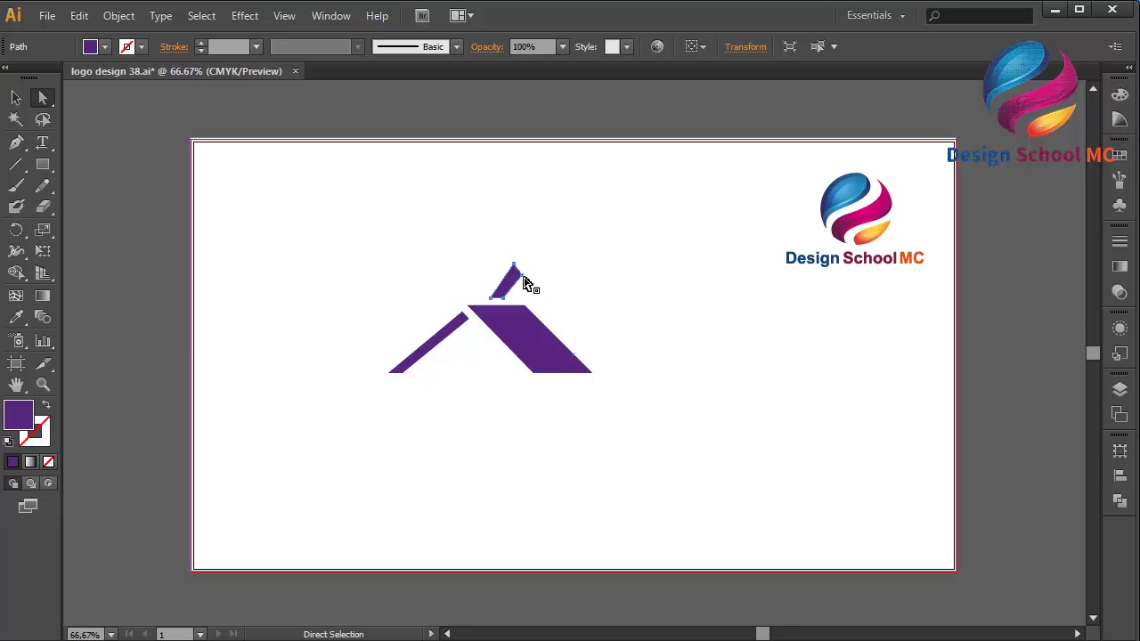
{"action": "left_click", "coordinate": [516, 265]}
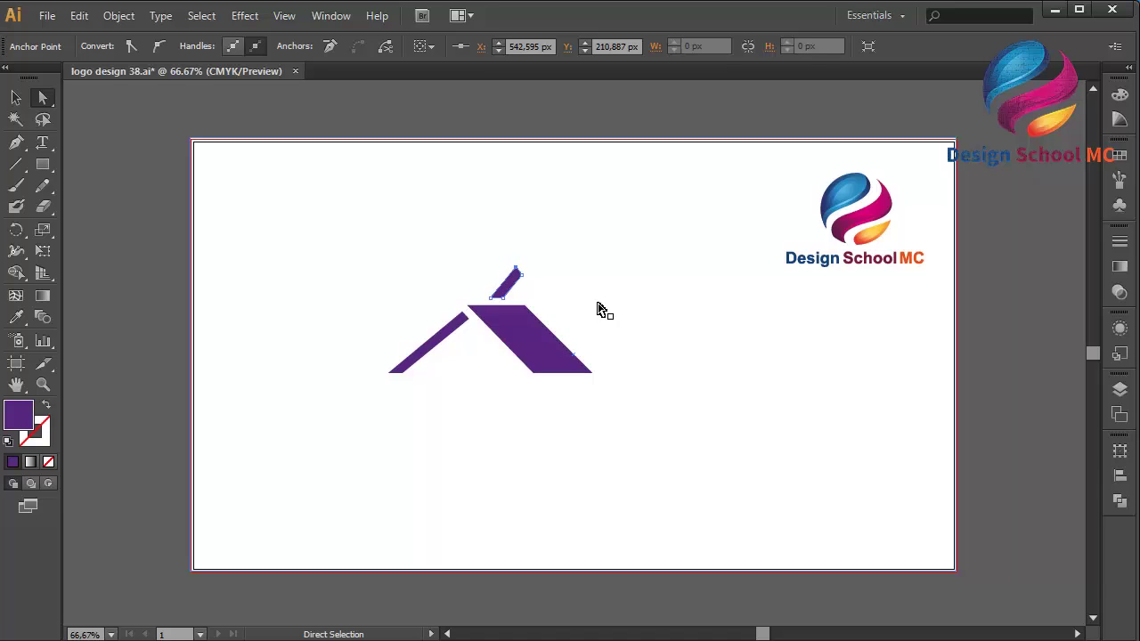
{"action": "left_click", "coordinate": [521, 273]}
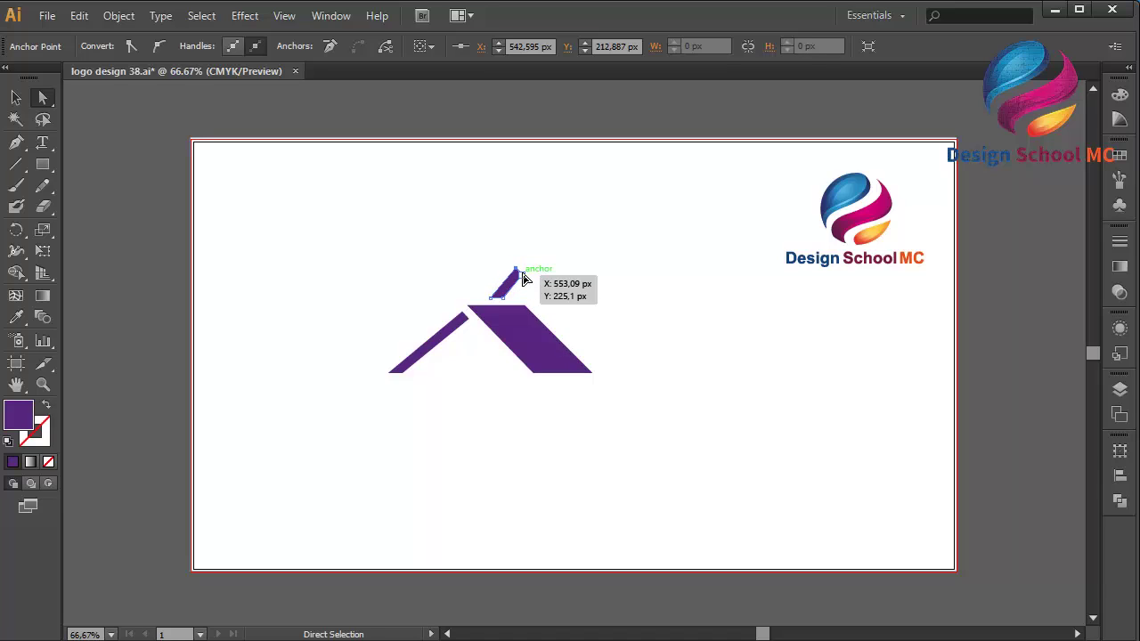
{"action": "left_click", "coordinate": [712, 154]}
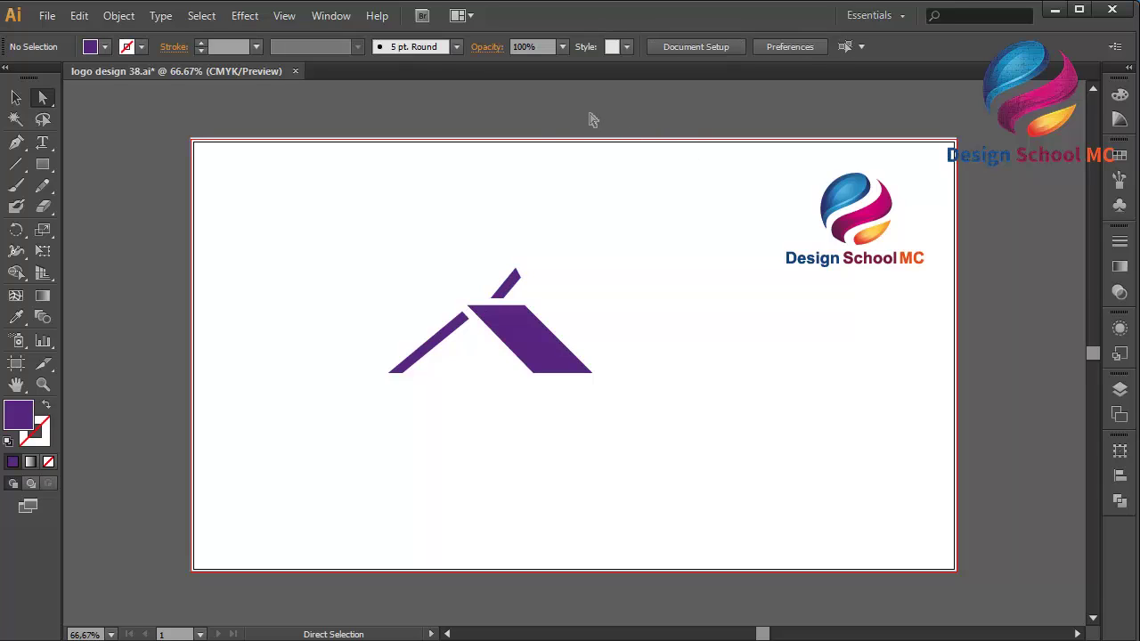
- Draw a larger purple parallelogram from about X 551, Y 206 px down to a base starting at about X 708, Y 390 px
{"action": "left_click", "coordinate": [17, 144]}
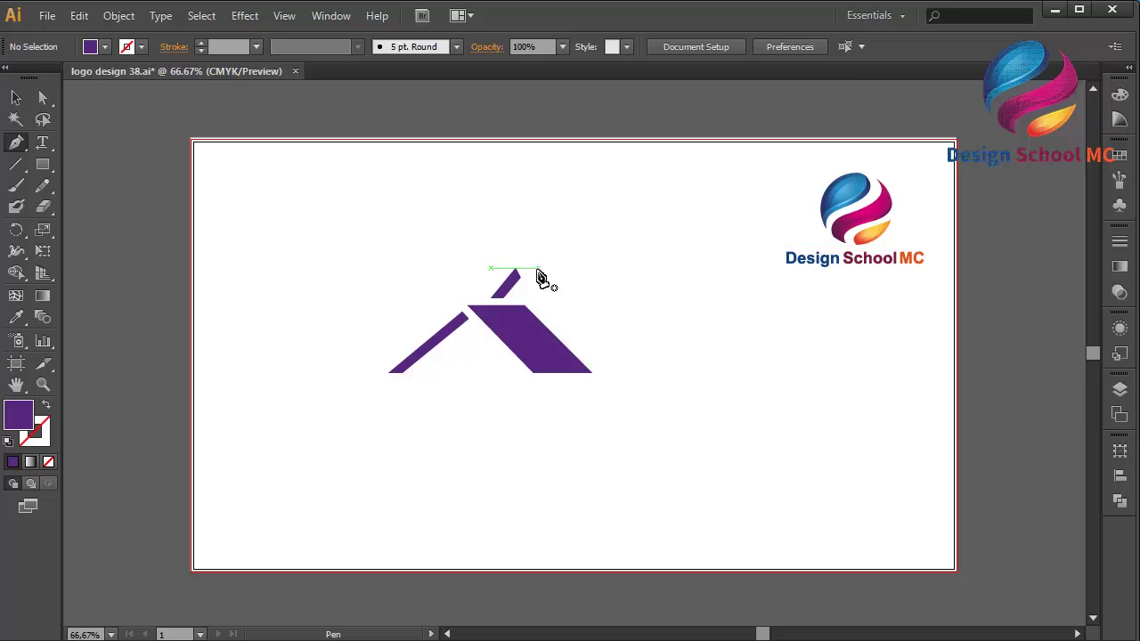
{"action": "left_click", "coordinate": [521, 265]}
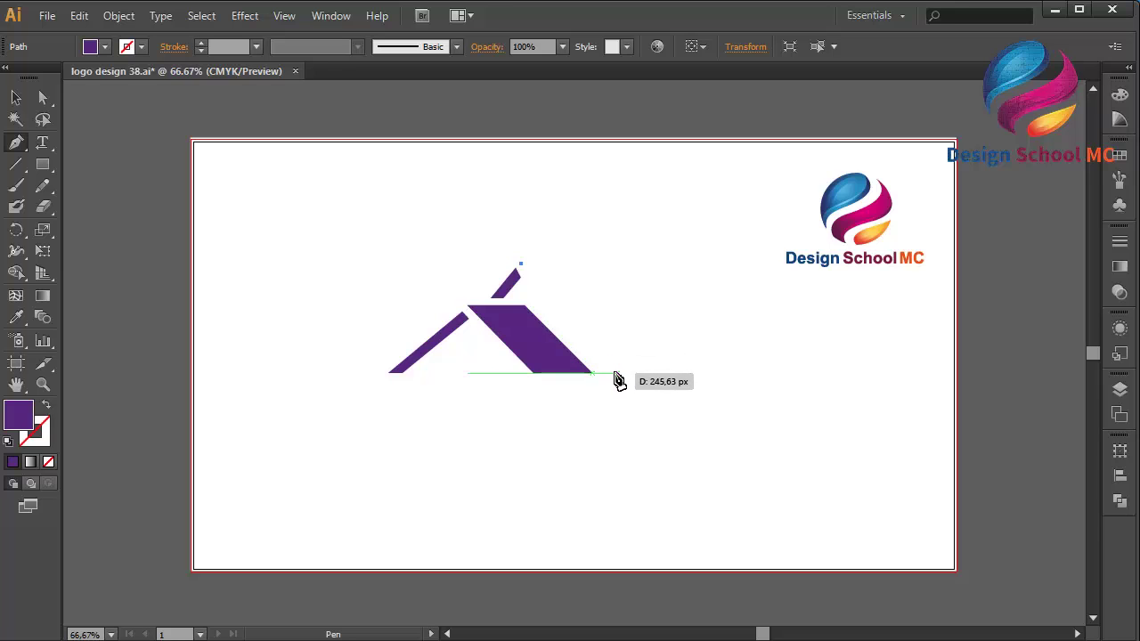
{"action": "left_click", "coordinate": [614, 374]}
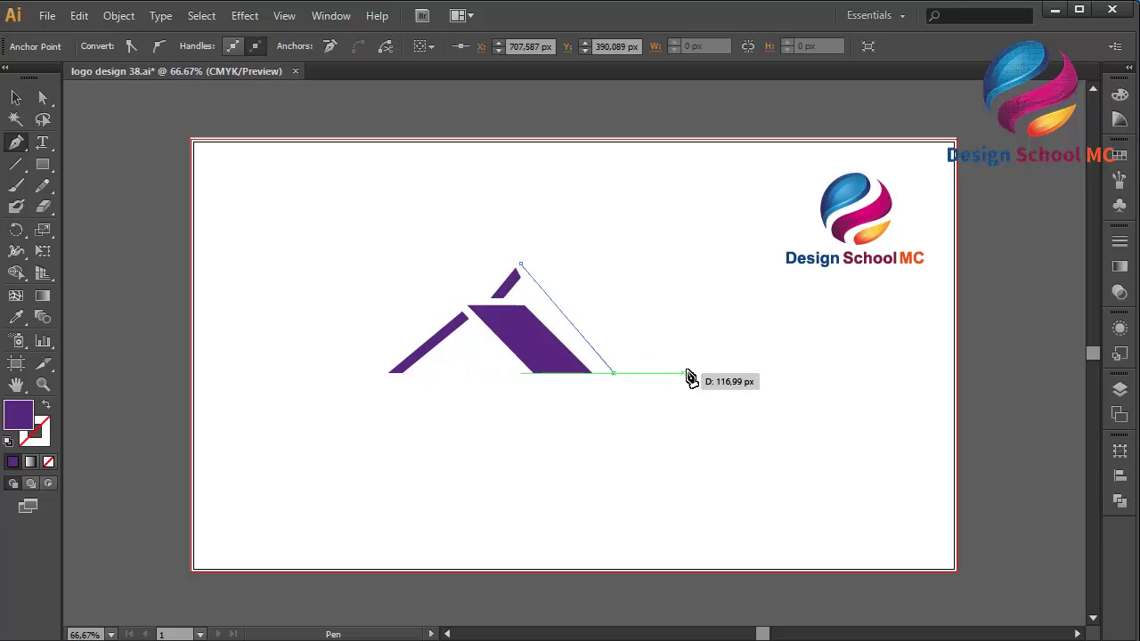
{"action": "left_click", "coordinate": [689, 374]}
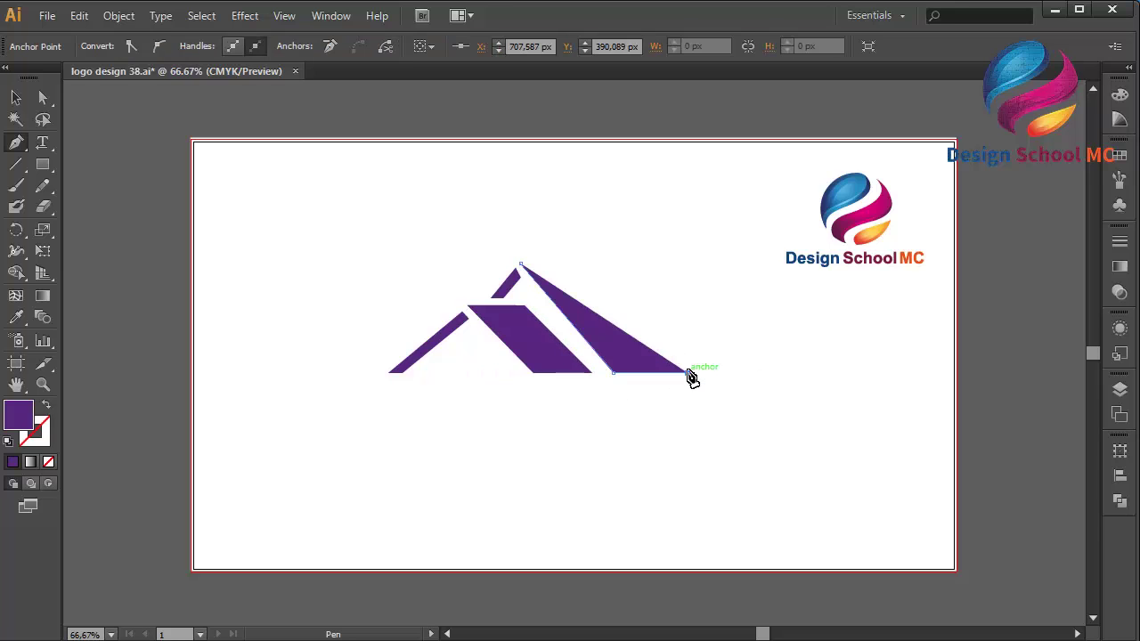
{"action": "left_click", "coordinate": [595, 266]}
{"action": "left_click", "coordinate": [521, 264]}
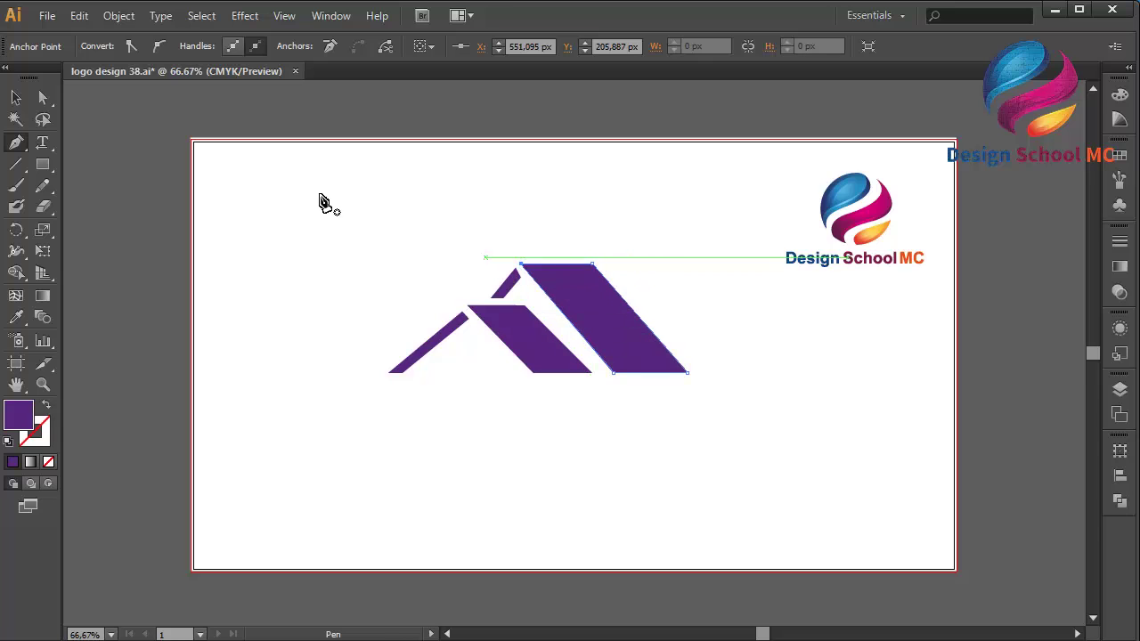
{"action": "left_click", "coordinate": [44, 100]}
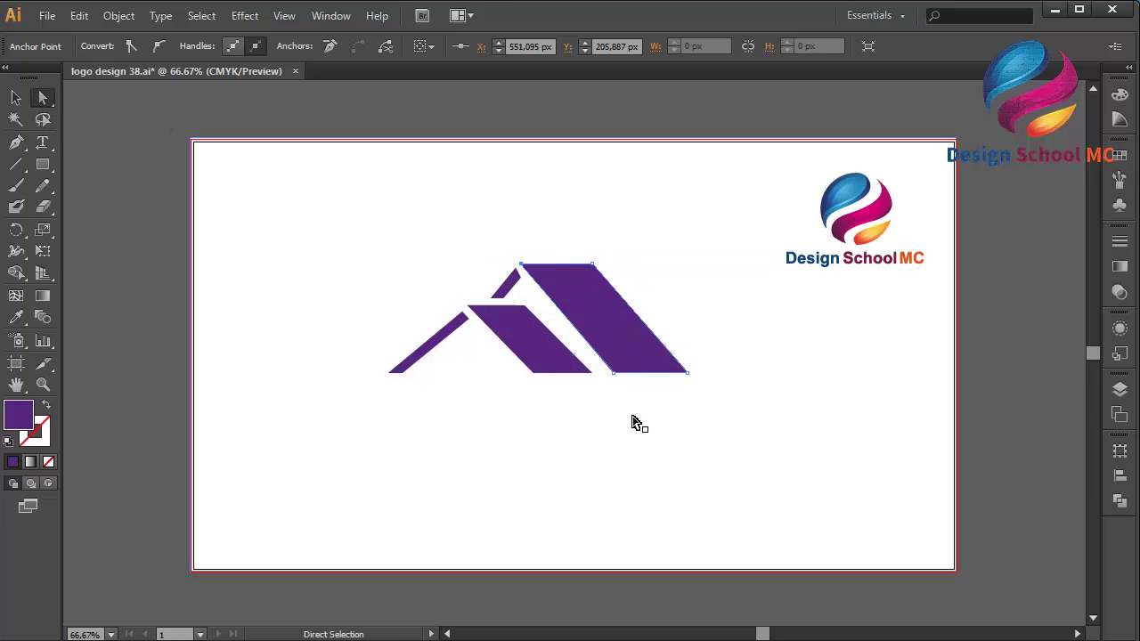
- Shift the large parallelogram's lower-left anchor right to about X 743 px, keeping it at Y 390 px
{"action": "left_click", "coordinate": [613, 374]}
{"action": "key", "text": "Right"}
{"action": "key", "text": "Right"}
{"action": "key", "text": "Right"}
{"action": "key", "text": "Right"}
{"action": "key", "text": "Right"}
{"action": "key", "text": "Right"}
{"action": "key", "text": "Right"}
{"action": "key", "text": "Right"}
{"action": "key", "text": "Right"}
{"action": "key", "text": "Right"}
{"action": "key", "text": "Right"}
{"action": "key", "text": "Right"}
{"action": "key", "text": "Right"}
{"action": "key", "text": "Right"}
{"action": "key", "text": "Right"}
{"action": "key", "text": "Right"}
{"action": "key", "text": "Right"}
{"action": "key", "text": "Right"}
{"action": "key", "text": "Right"}
{"action": "key", "text": "Right"}
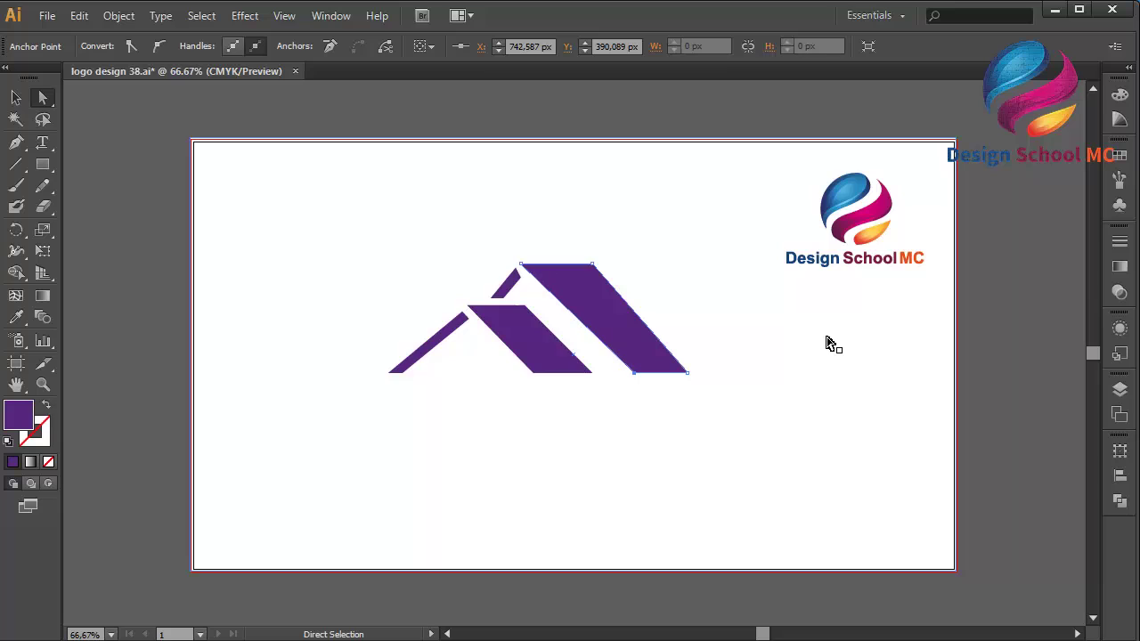
- Shift the large parallelogram's lower-right anchor right to about X 860 px so its two slanted sides run parallel
{"action": "left_click", "coordinate": [686, 373]}
{"action": "key", "text": "Right"}
{"action": "key", "text": "Right"}
{"action": "key", "text": "Right"}
{"action": "key", "text": "Right"}
{"action": "key", "text": "Right"}
{"action": "key", "text": "Right"}
{"action": "key", "text": "Right"}
{"action": "key", "text": "Right"}
{"action": "key", "text": "Right"}
{"action": "key", "text": "Right"}
{"action": "key", "text": "Right"}
{"action": "key", "text": "Right"}
{"action": "key", "text": "Right"}
{"action": "key", "text": "Right"}
{"action": "key", "text": "Right"}
{"action": "key", "text": "Right"}
{"action": "key", "text": "Right"}
{"action": "key", "text": "Right"}
{"action": "key", "text": "Right"}
{"action": "key", "text": "Right"}
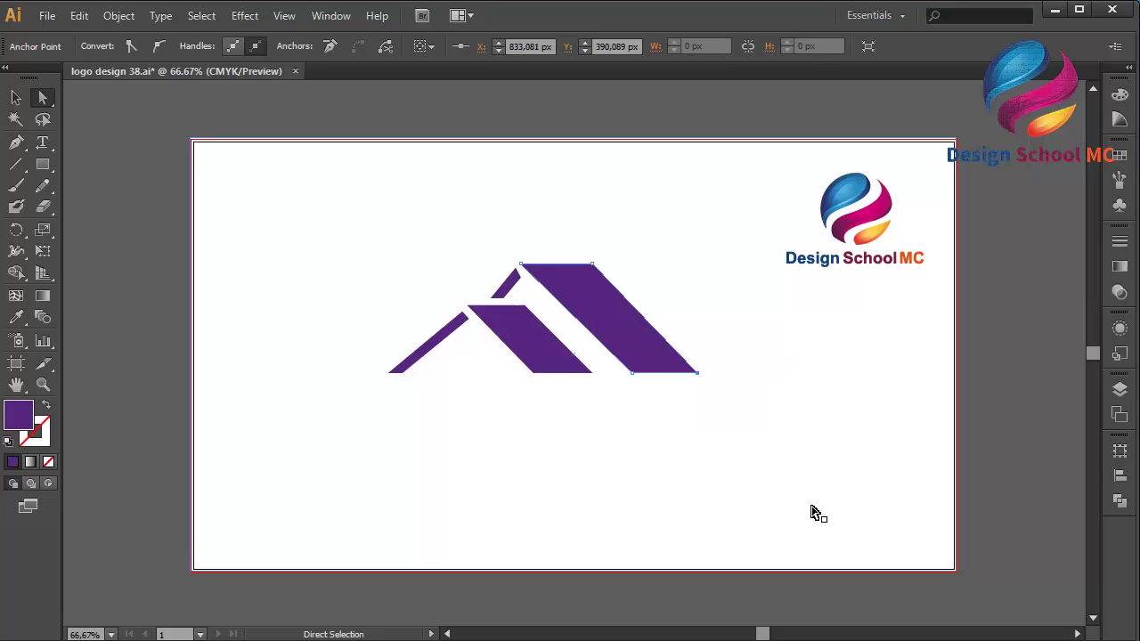
{"action": "key", "text": "Right"}
{"action": "key", "text": "Right"}
{"action": "key", "text": "Right"}
{"action": "key", "text": "Right"}
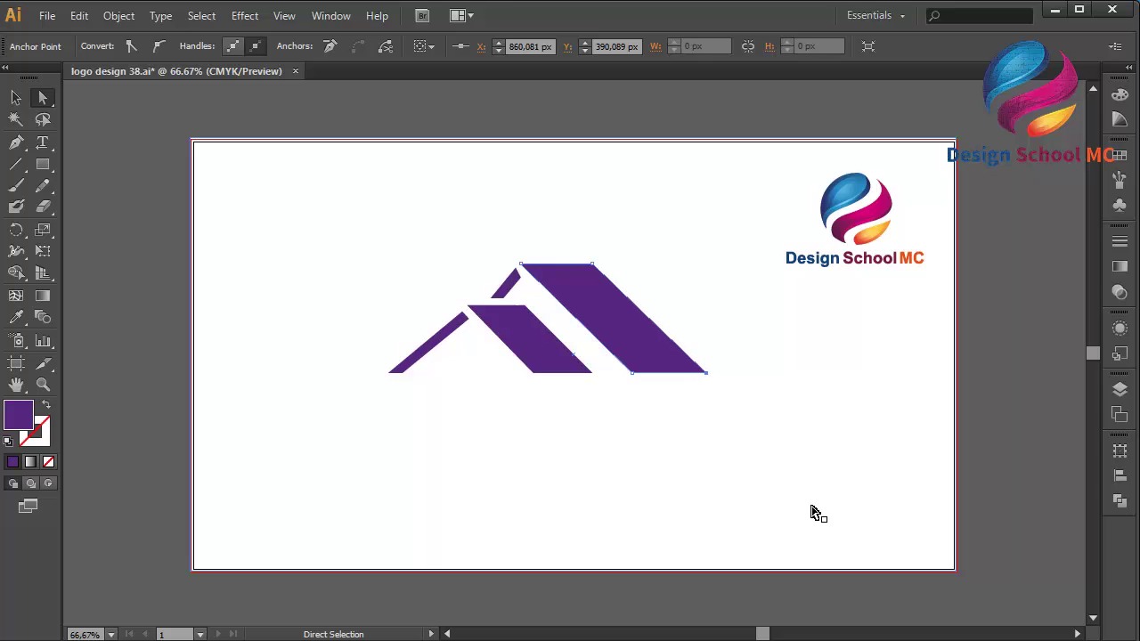
- Nudge the top anchor of the short slanted bar slightly down, away from the large parallelogram, and deselect it
{"action": "left_click", "coordinate": [520, 271]}
{"action": "left_click_drag", "start_coordinate": [520, 273], "coordinate": [515, 265]}
{"action": "left_click", "coordinate": [593, 119]}
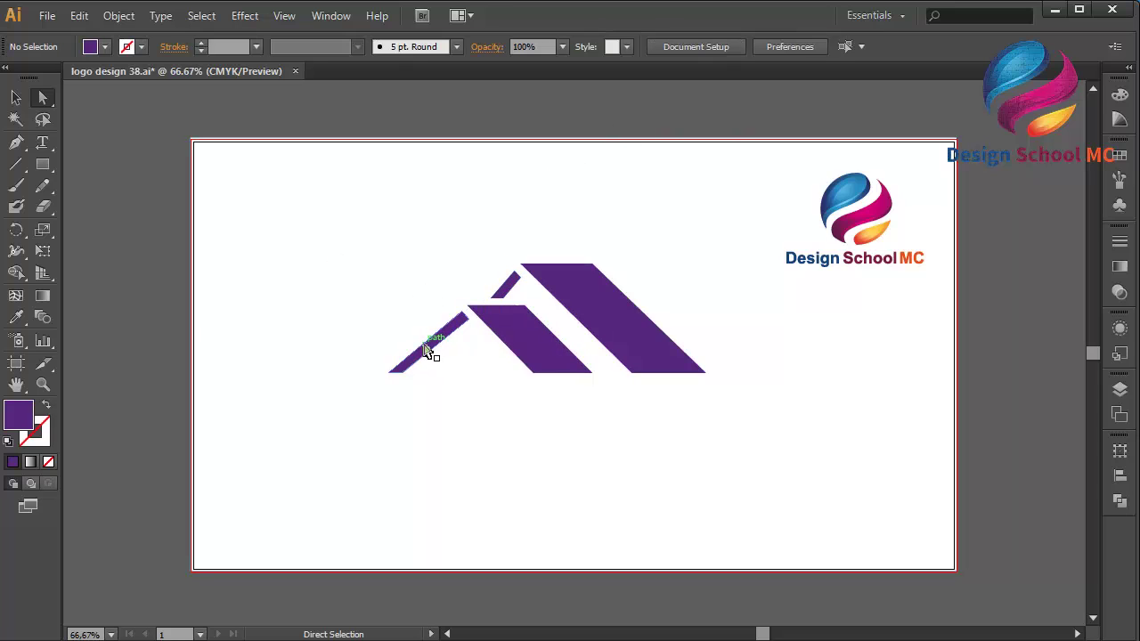
- Shift both base anchors of the long slanted bar to the right for a steeper slope, aligned with the parallelograms' base
{"action": "left_click", "coordinate": [427, 355]}
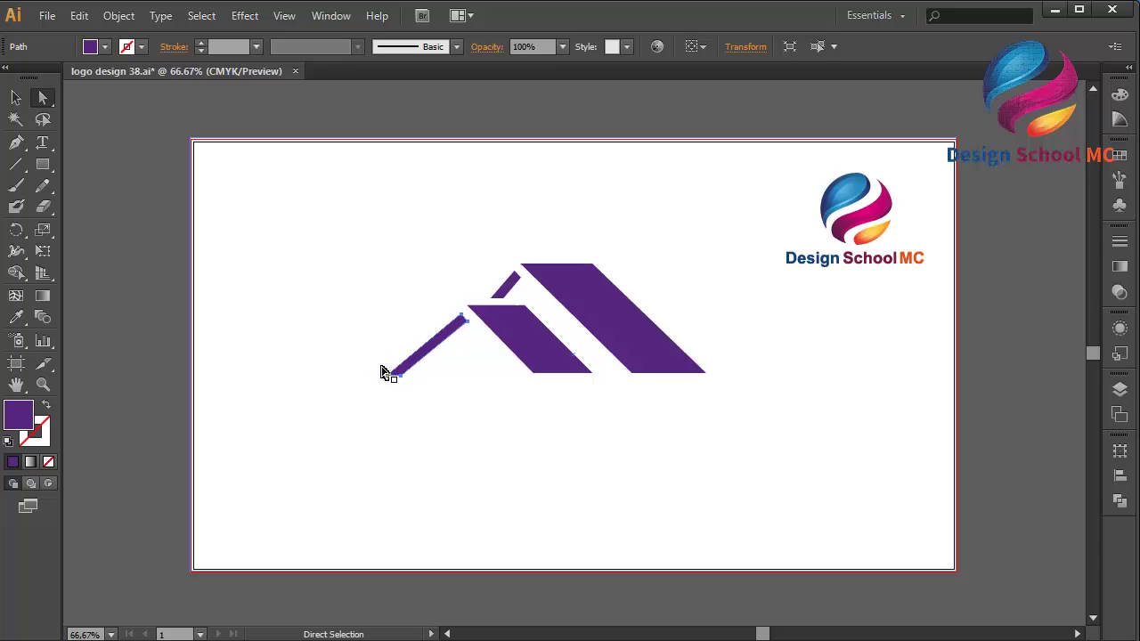
{"action": "left_click", "coordinate": [389, 383]}
{"action": "left_click_drag", "start_coordinate": [397, 381], "coordinate": [402, 383]}
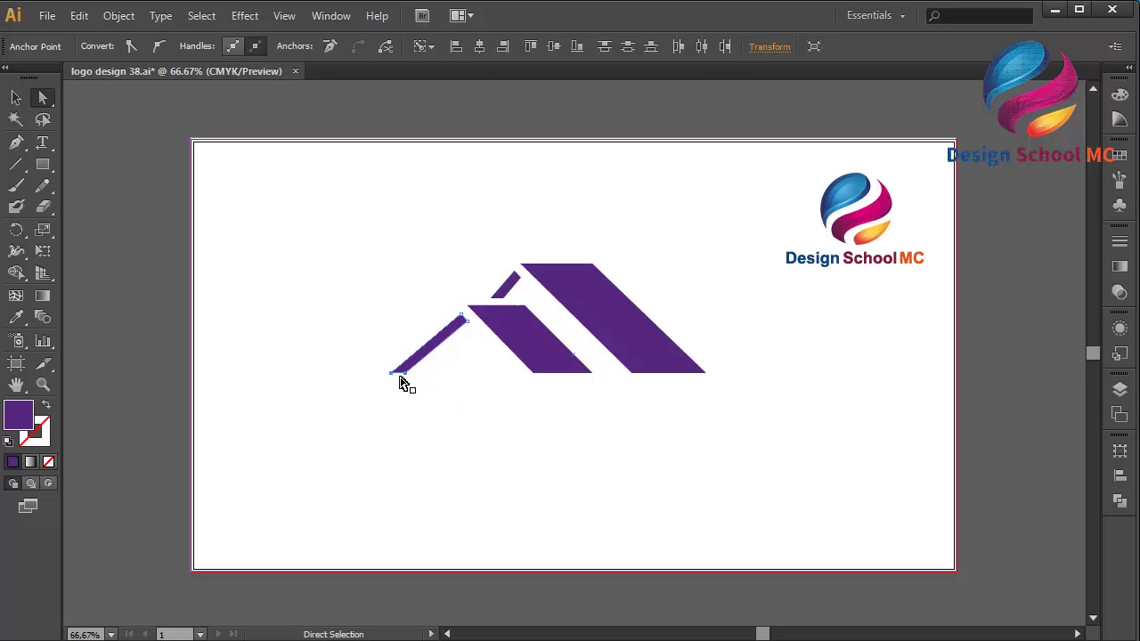
{"action": "key", "text": "Right"}
{"action": "key", "text": "Right"}
{"action": "key", "text": "Right"}
{"action": "key", "text": "Right"}
{"action": "key", "text": "Right"}
{"action": "key", "text": "Right"}
{"action": "key", "text": "Right"}
{"action": "key", "text": "Right"}
{"action": "key", "text": "Right"}
{"action": "key", "text": "Right"}
{"action": "key", "text": "Right"}
{"action": "key", "text": "Right"}
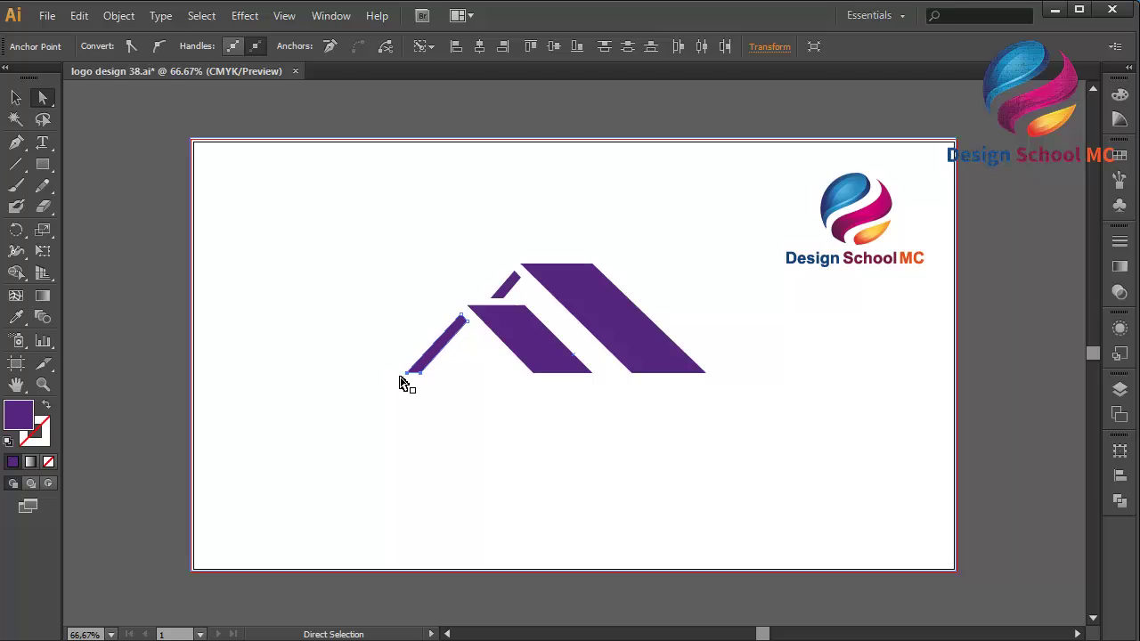
{"action": "left_click", "coordinate": [238, 331]}
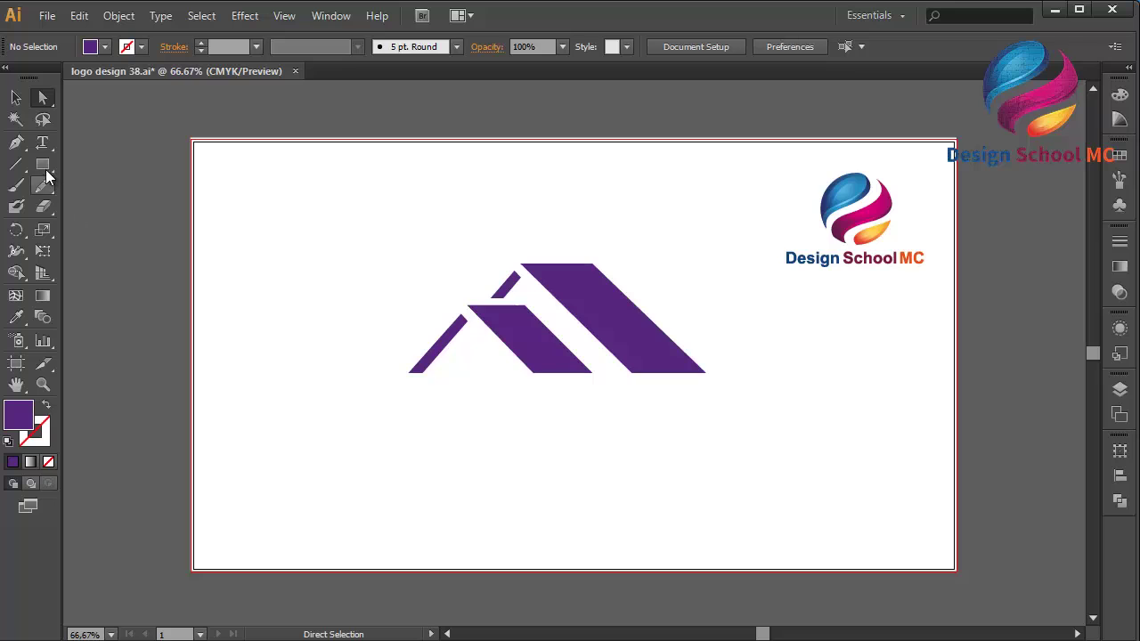
- Draw a small purple square on the empty canvas below and to the left of the roof
{"action": "left_click_drag", "start_coordinate": [42, 164], "coordinate": [83, 166]}
{"action": "left_click_drag", "start_coordinate": [272, 403], "coordinate": [288, 420]}
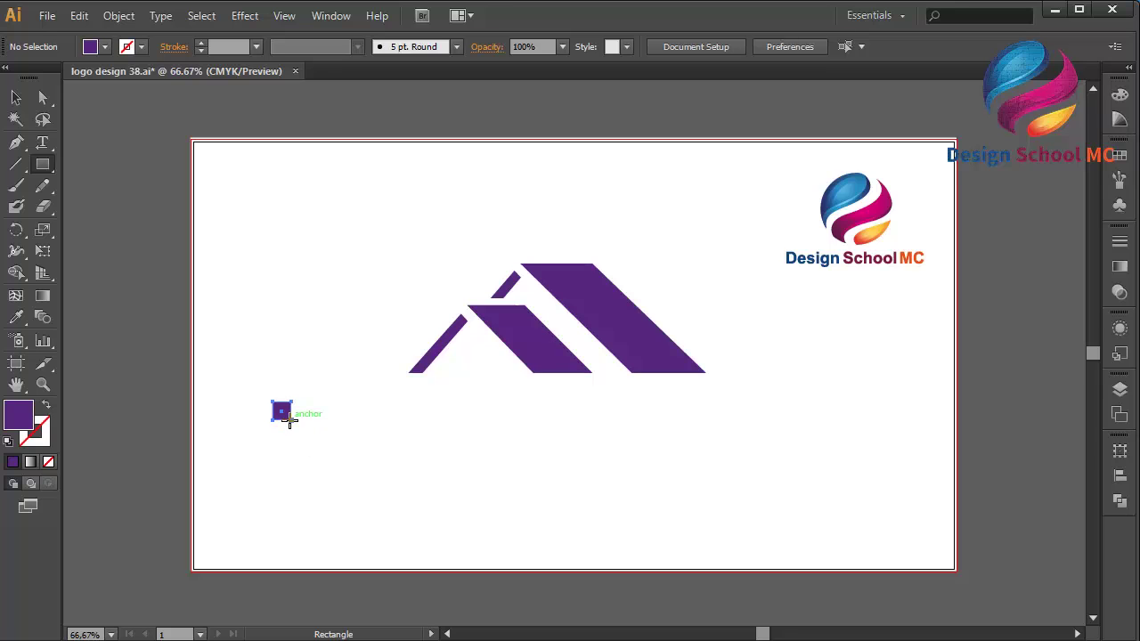
{"action": "left_click", "coordinate": [16, 97]}
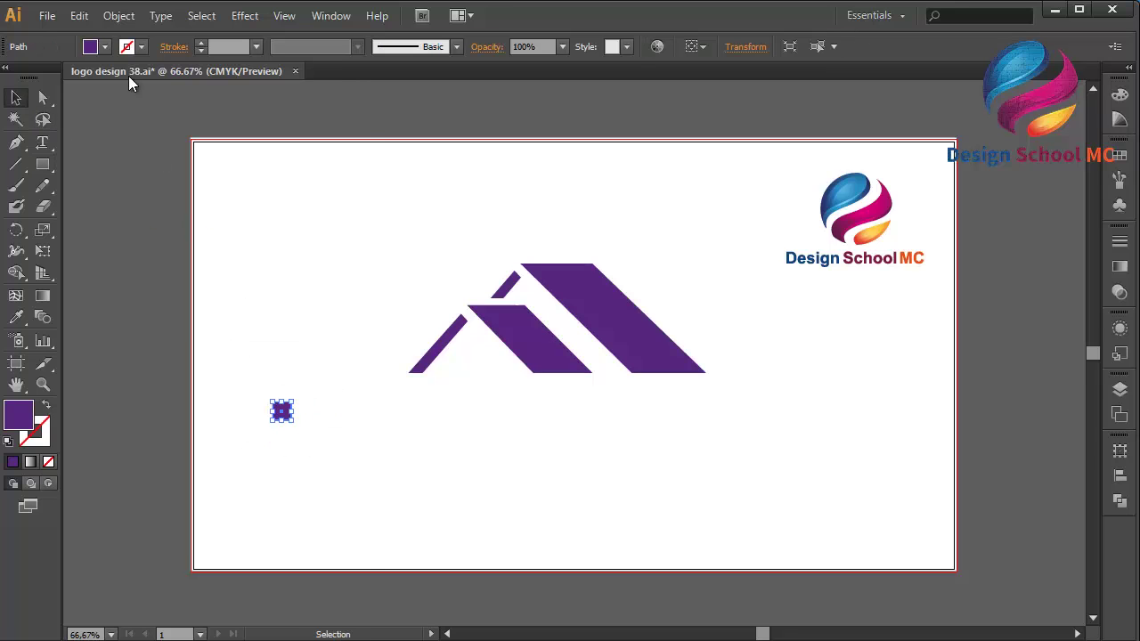
- Duplicate the small square in place and move the copy a short gap to its right
{"action": "left_click", "coordinate": [80, 16]}
{"action": "left_click", "coordinate": [107, 101]}
{"action": "left_click", "coordinate": [80, 16]}
{"action": "left_click", "coordinate": [126, 140]}
{"action": "left_click_drag", "start_coordinate": [287, 414], "coordinate": [311, 418]}
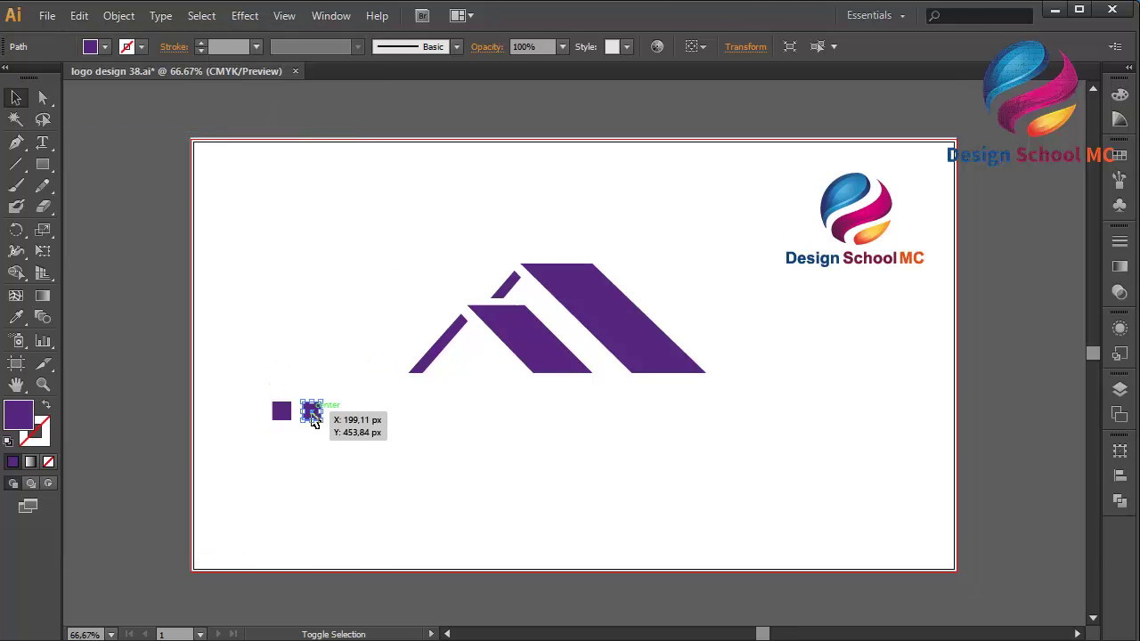
- Duplicate the pair of small squares and move the copies straight below to form a two-by-two window
{"action": "left_click", "coordinate": [281, 411], "text": "shift"}
{"action": "left_click", "coordinate": [81, 16]}
{"action": "left_click", "coordinate": [107, 101]}
{"action": "left_click", "coordinate": [79, 16]}
{"action": "left_click", "coordinate": [124, 138]}
{"action": "left_click_drag", "start_coordinate": [285, 412], "coordinate": [284, 440]}
- Select all four small squares and group them into one window object
{"action": "left_click", "coordinate": [298, 410], "text": "shift"}
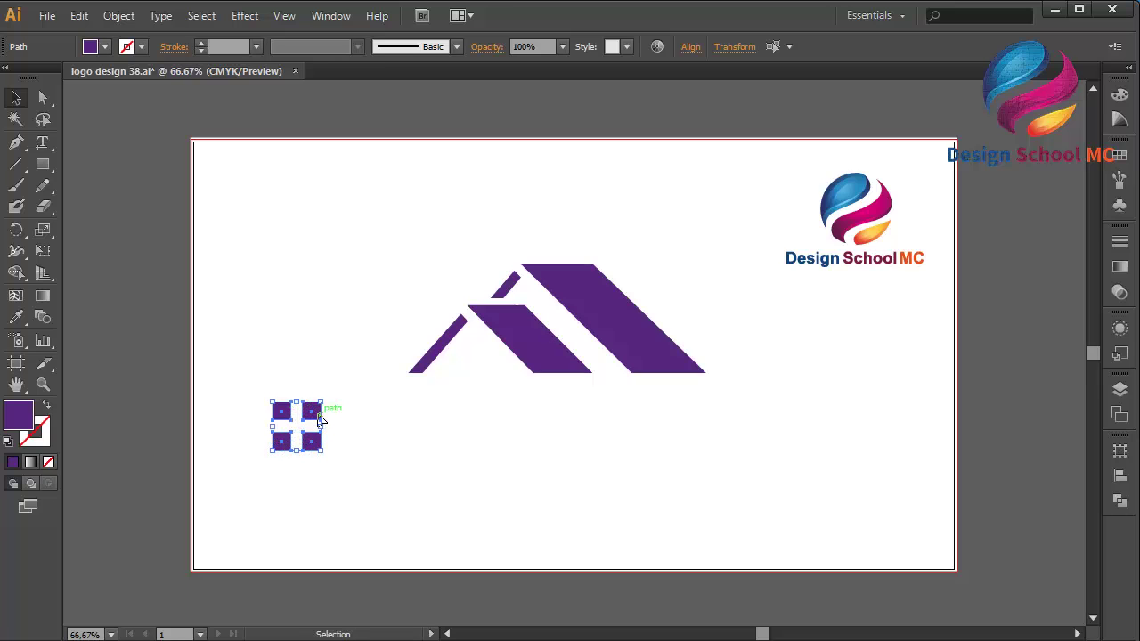
{"action": "right_click", "coordinate": [321, 420]}
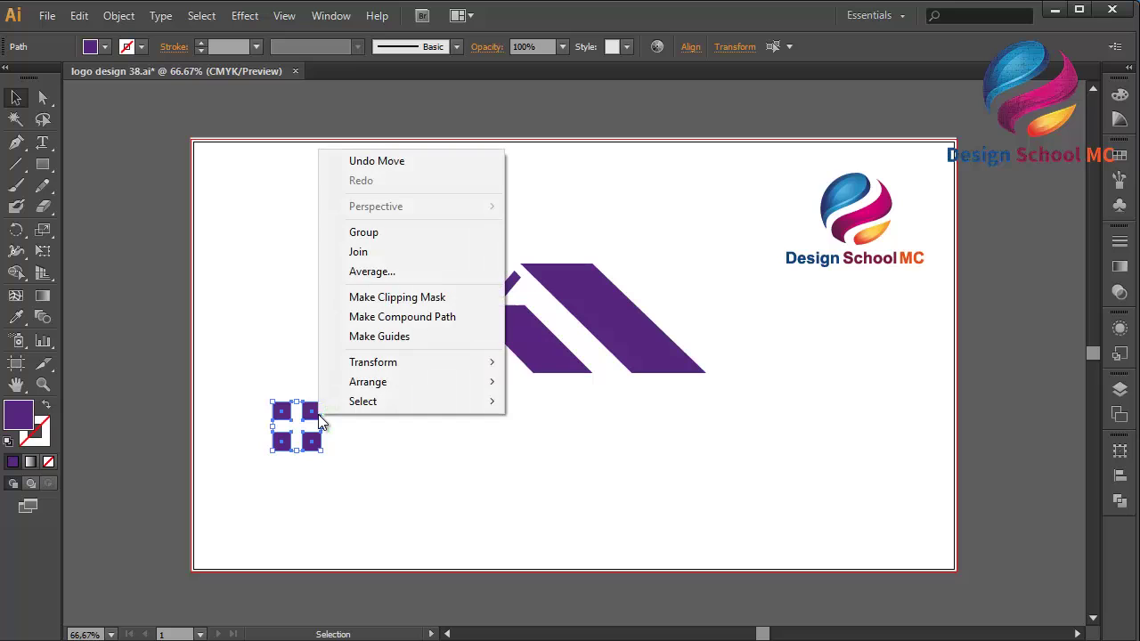
{"action": "left_click", "coordinate": [361, 232]}
- Scale the window group down to about half size and place it between the long slanted bar and the smaller parallelogram
{"action": "left_click_drag", "start_coordinate": [313, 420], "coordinate": [475, 375]}
{"action": "key", "text": "Up"}
{"action": "key", "text": "Up"}
{"action": "key", "text": "Up"}
{"action": "key", "text": "Up"}
{"action": "key", "text": "Up"}
{"action": "key", "text": "Up"}
{"action": "key", "text": "Up"}
{"action": "key", "text": "Up"}
{"action": "key", "text": "Up"}
{"action": "key", "text": "Up"}
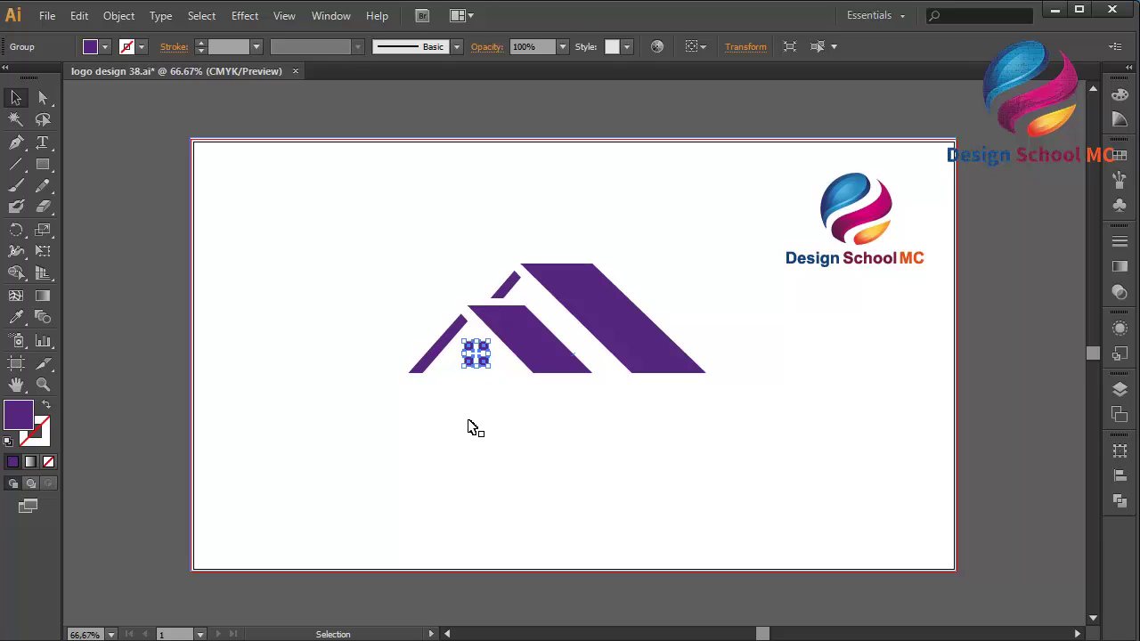
{"action": "left_click", "coordinate": [148, 342]}
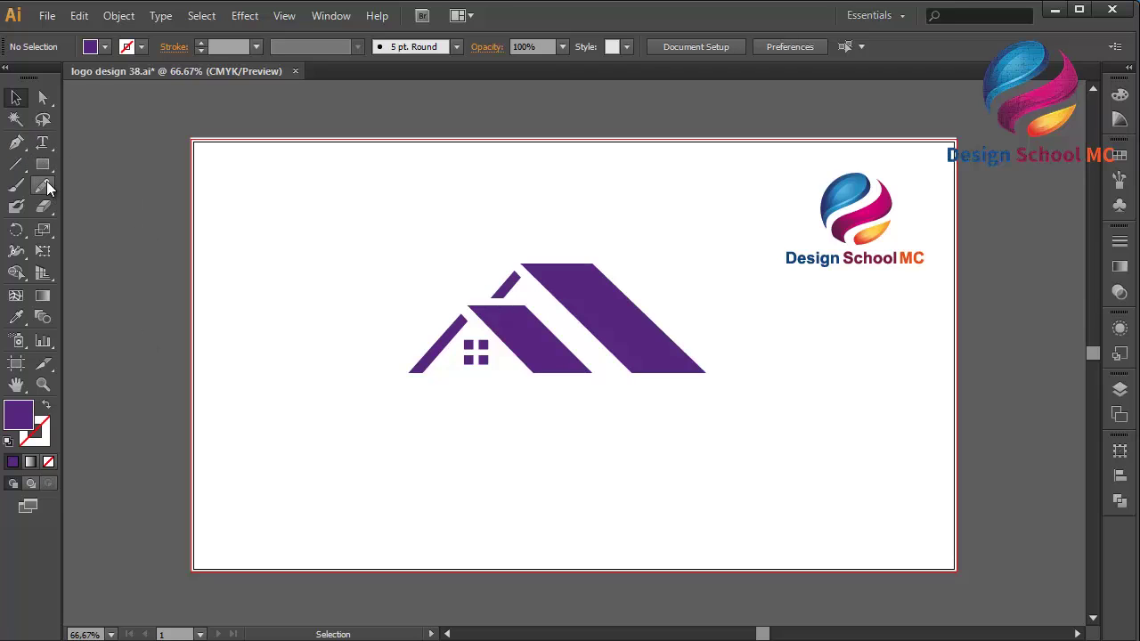
- Draw a closed wavy purple swoosh about 770 px wide and 242 px high, curling around the roof's left side and running beneath it
{"action": "left_click", "coordinate": [16, 162]}
{"action": "left_click", "coordinate": [16, 143]}
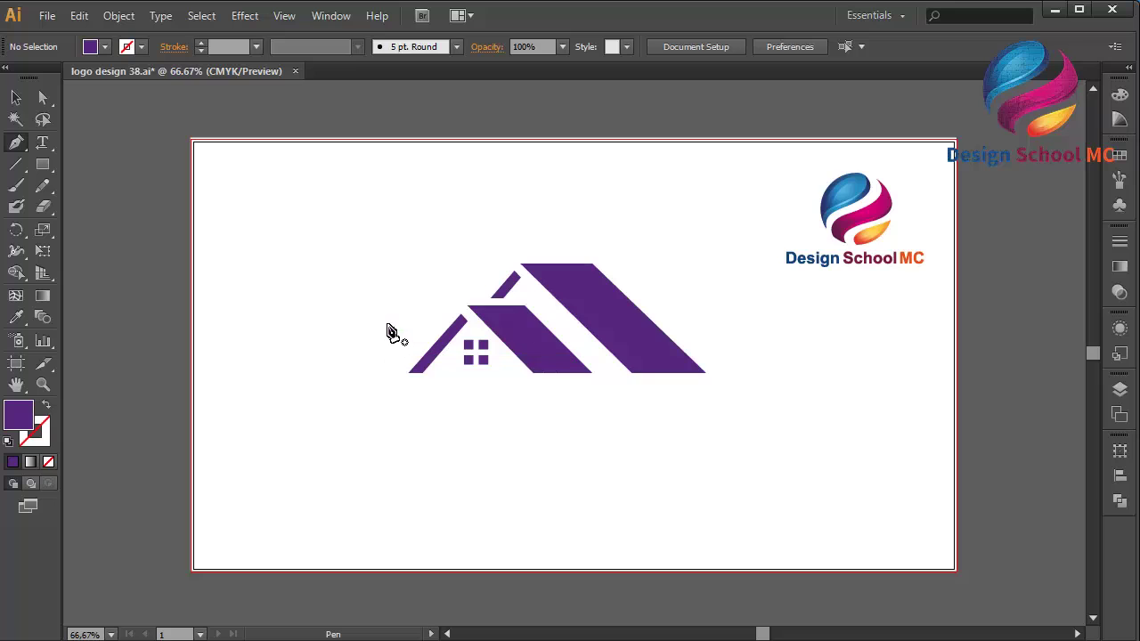
{"action": "left_click_drag", "start_coordinate": [384, 318], "coordinate": [377, 326]}
{"action": "left_click_drag", "start_coordinate": [343, 377], "coordinate": [362, 427]}
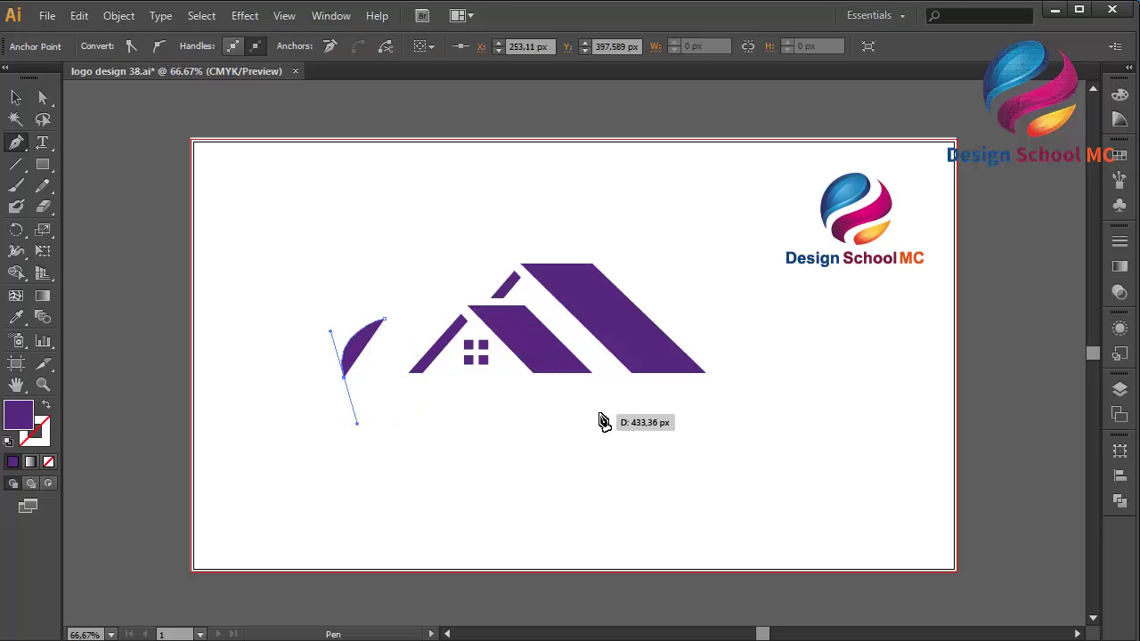
{"action": "left_click_drag", "start_coordinate": [601, 413], "coordinate": [717, 470]}
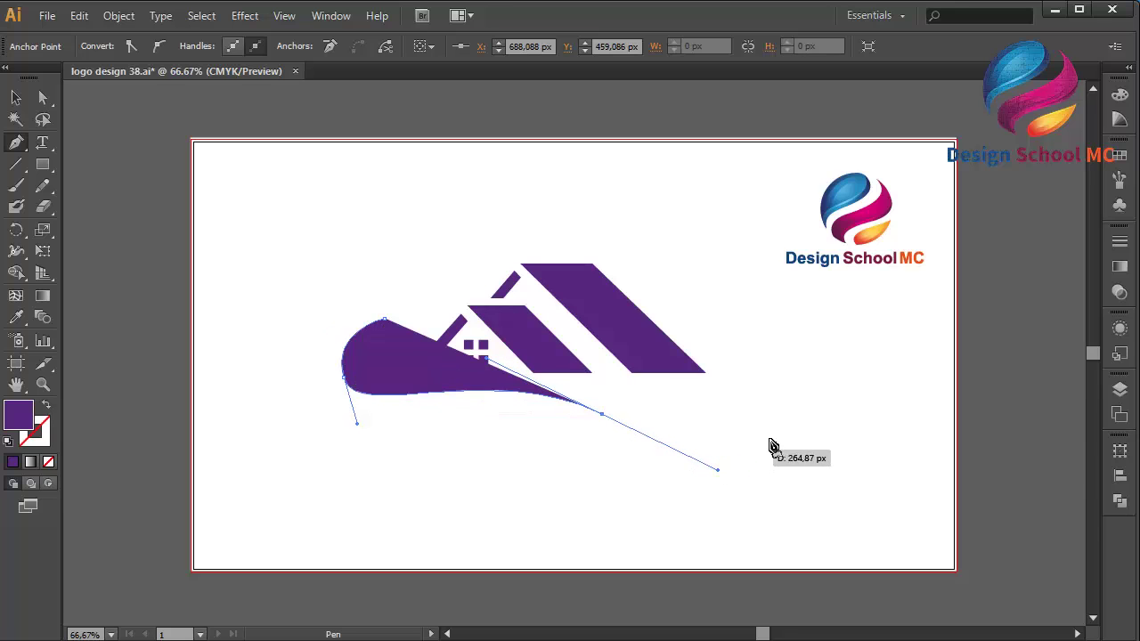
{"action": "left_click", "coordinate": [780, 429]}
{"action": "left_click_drag", "start_coordinate": [781, 429], "coordinate": [568, 434]}
{"action": "left_click_drag", "start_coordinate": [445, 411], "coordinate": [346, 430]}
{"action": "left_click_drag", "start_coordinate": [385, 318], "coordinate": [522, 275]}
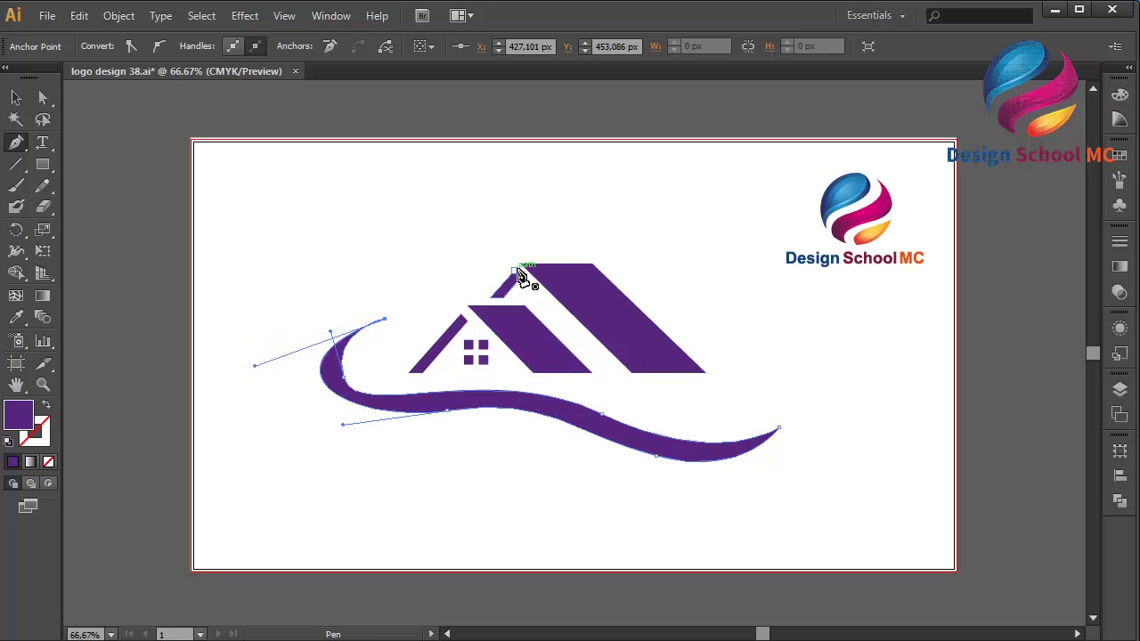
{"action": "left_click_drag", "start_coordinate": [439, 391], "coordinate": [387, 322]}
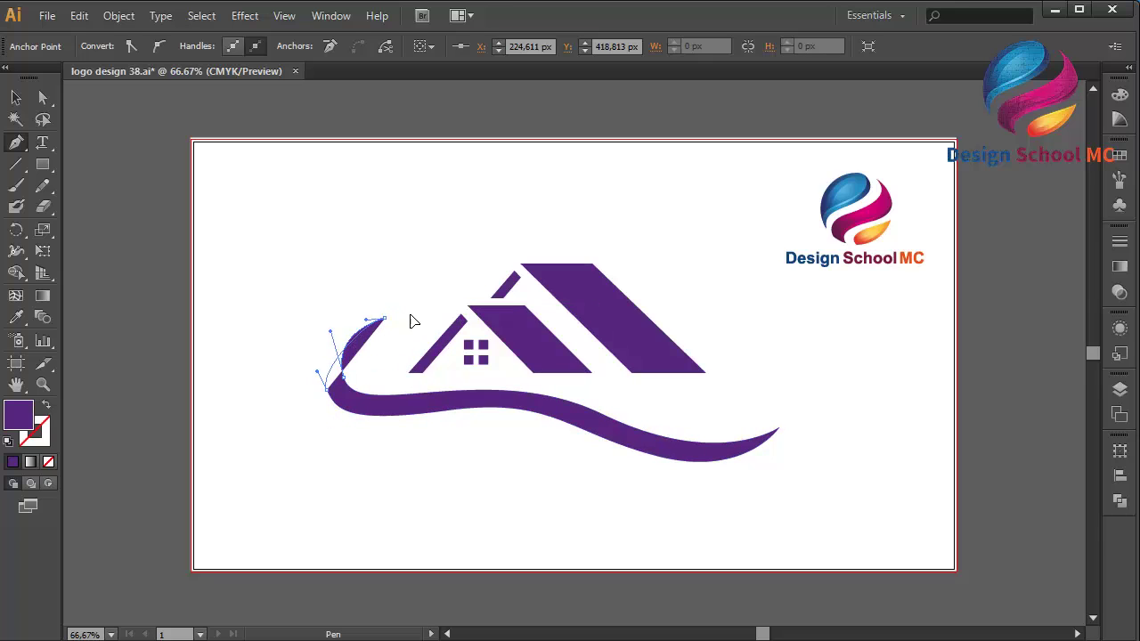
{"action": "key", "text": "ctrl+j"}
- Refine the swoosh's outer curve by moving its left anchor to about X 222, Y 412 px and adjusting the lower anchor and handles
{"action": "left_click", "coordinate": [47, 97]}
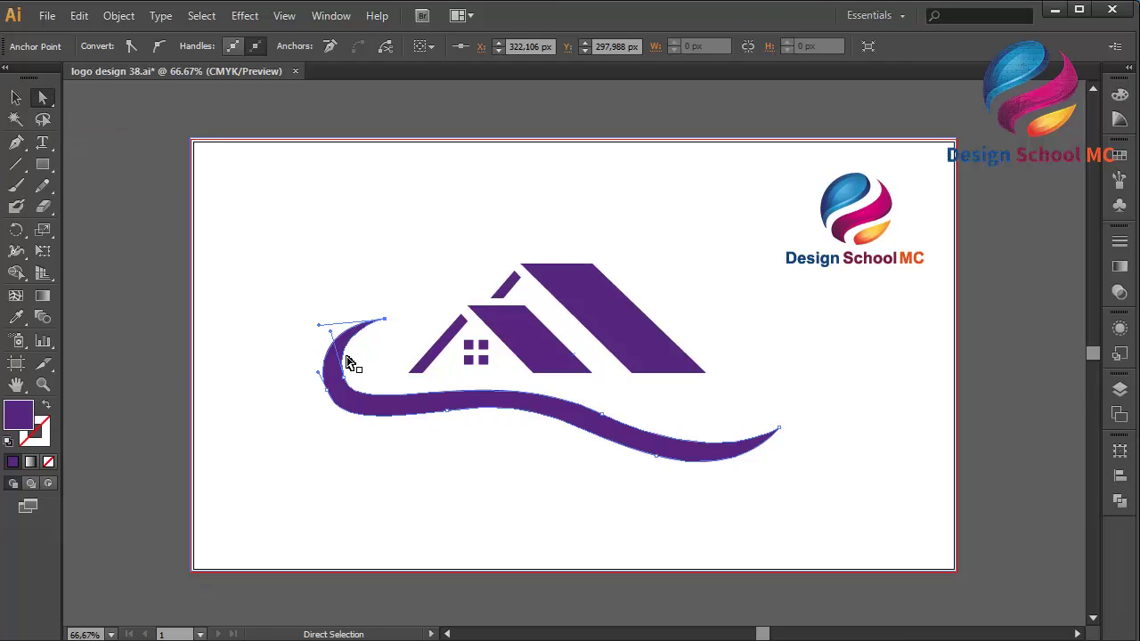
{"action": "left_click_drag", "start_coordinate": [330, 389], "coordinate": [328, 391]}
{"action": "left_click_drag", "start_coordinate": [344, 430], "coordinate": [346, 433]}
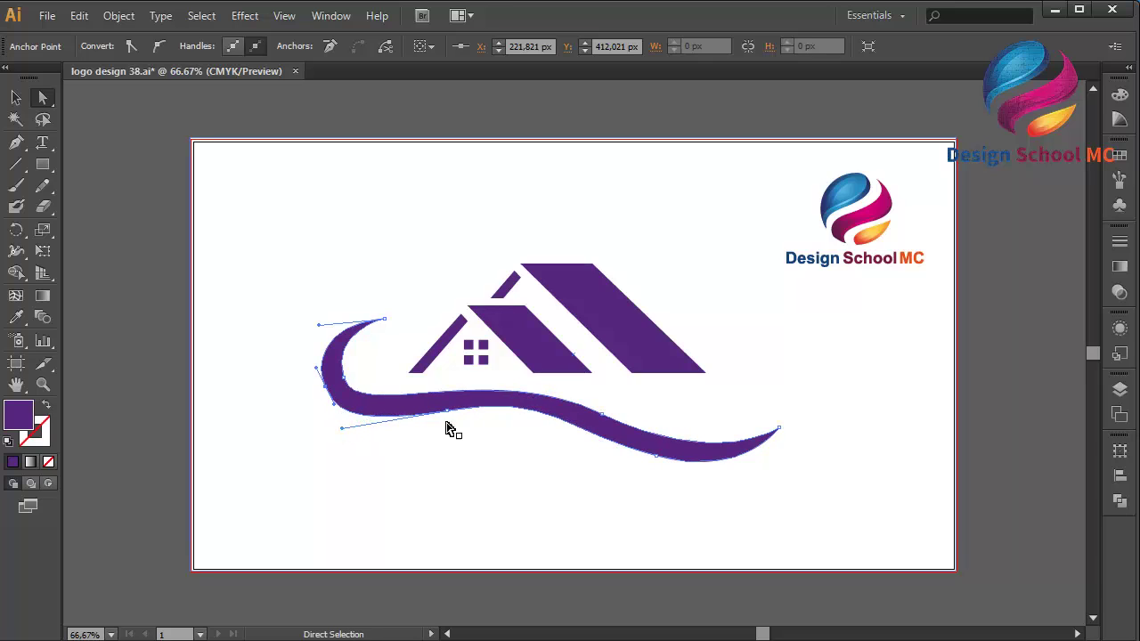
{"action": "left_click_drag", "start_coordinate": [449, 412], "coordinate": [451, 417]}
{"action": "left_click_drag", "start_coordinate": [551, 395], "coordinate": [556, 404]}
{"action": "left_click_drag", "start_coordinate": [328, 386], "coordinate": [326, 393]}
{"action": "left_click", "coordinate": [326, 392]}
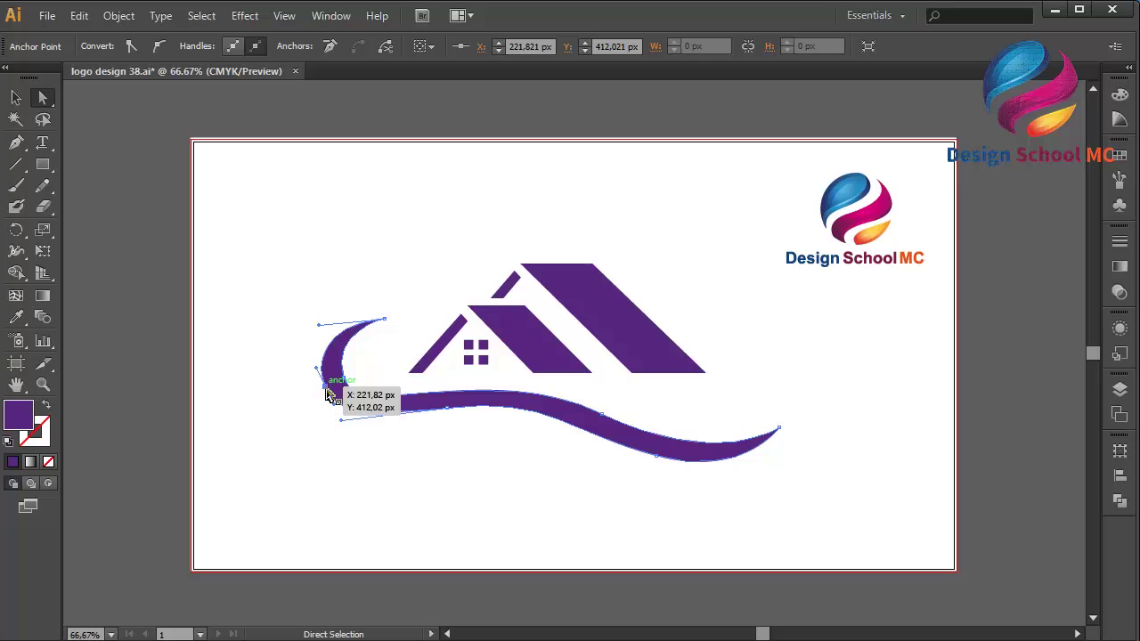
{"action": "left_click_drag", "start_coordinate": [324, 328], "coordinate": [326, 323]}
{"action": "left_click", "coordinate": [178, 332]}
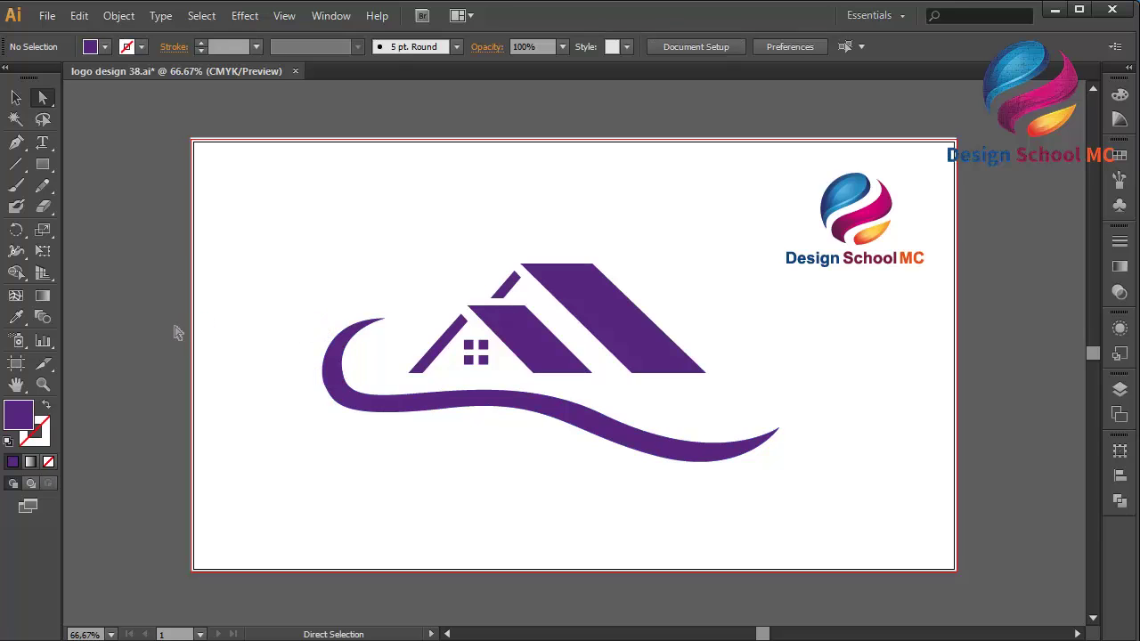
- Adjust the curve handles on the swoosh's lower edge and inner left bend to smooth its thickness, and deselect it
{"action": "left_click", "coordinate": [333, 401]}
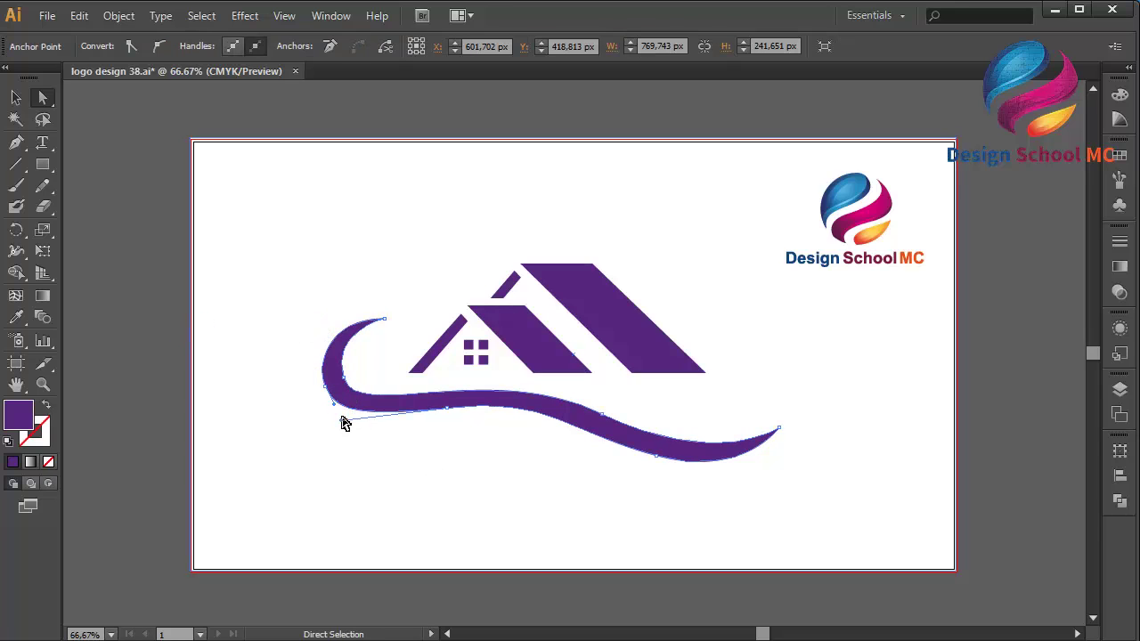
{"action": "left_click_drag", "start_coordinate": [345, 426], "coordinate": [353, 423]}
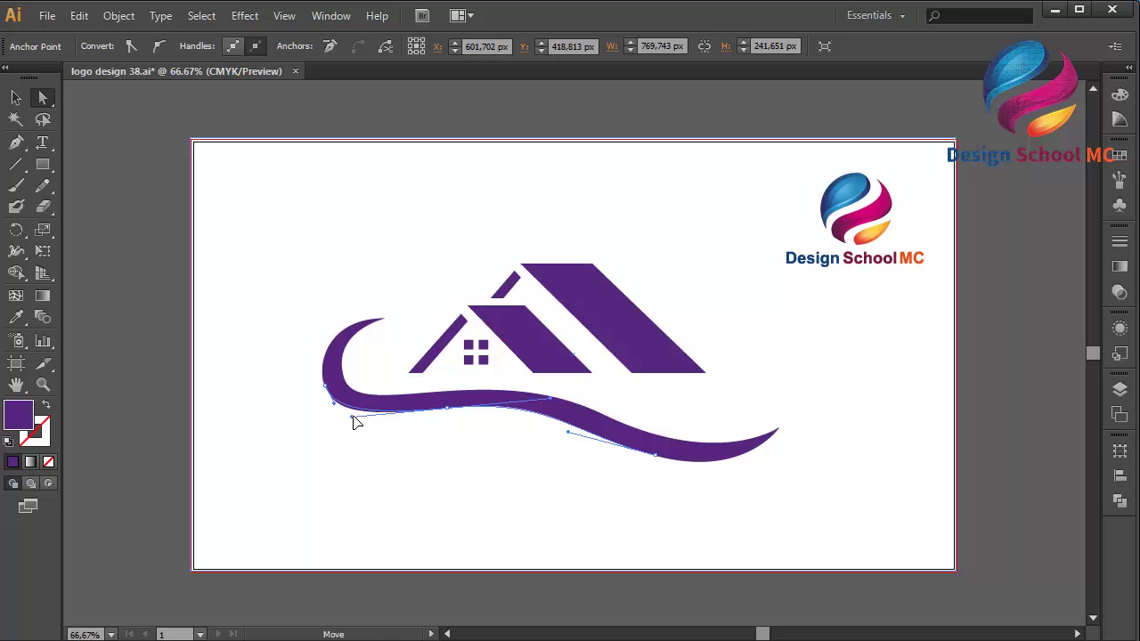
{"action": "left_click_drag", "start_coordinate": [348, 371], "coordinate": [363, 420]}
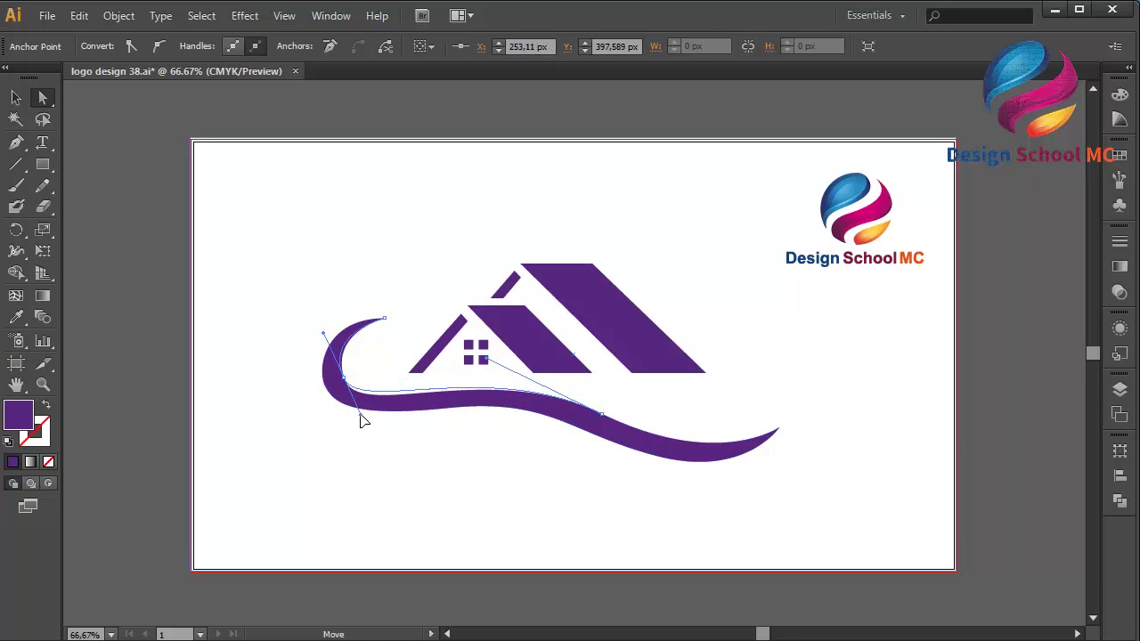
{"action": "left_click", "coordinate": [160, 402]}
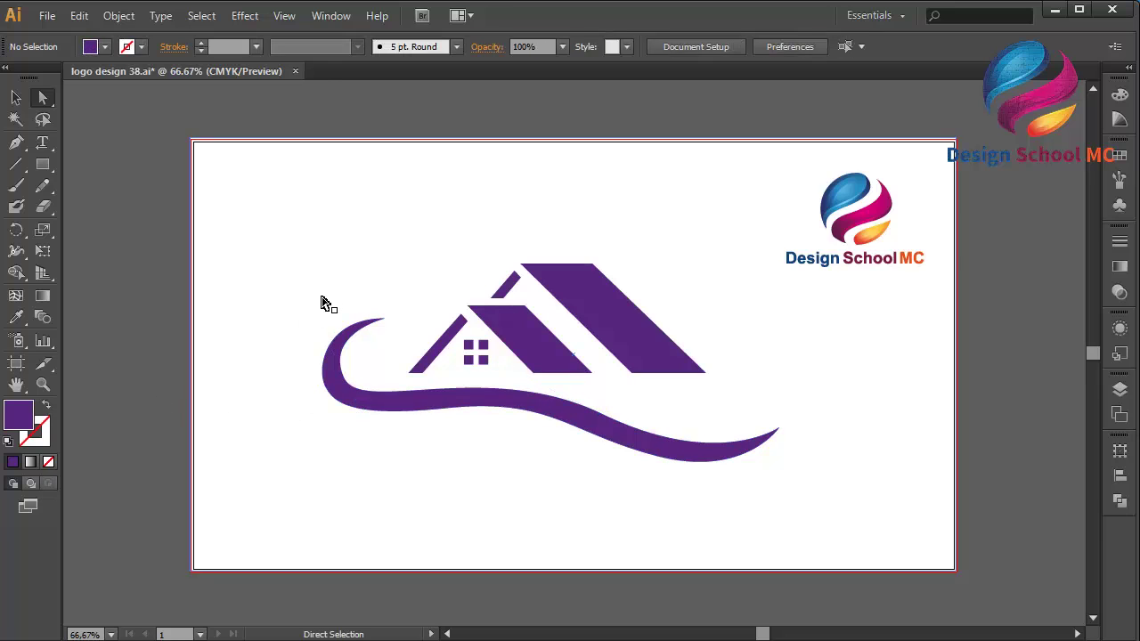
- Draw a second, thinner closed purple swoosh beneath the first, starting at about X 217, Y 470 px and tapering to the right
{"action": "left_click", "coordinate": [17, 144]}
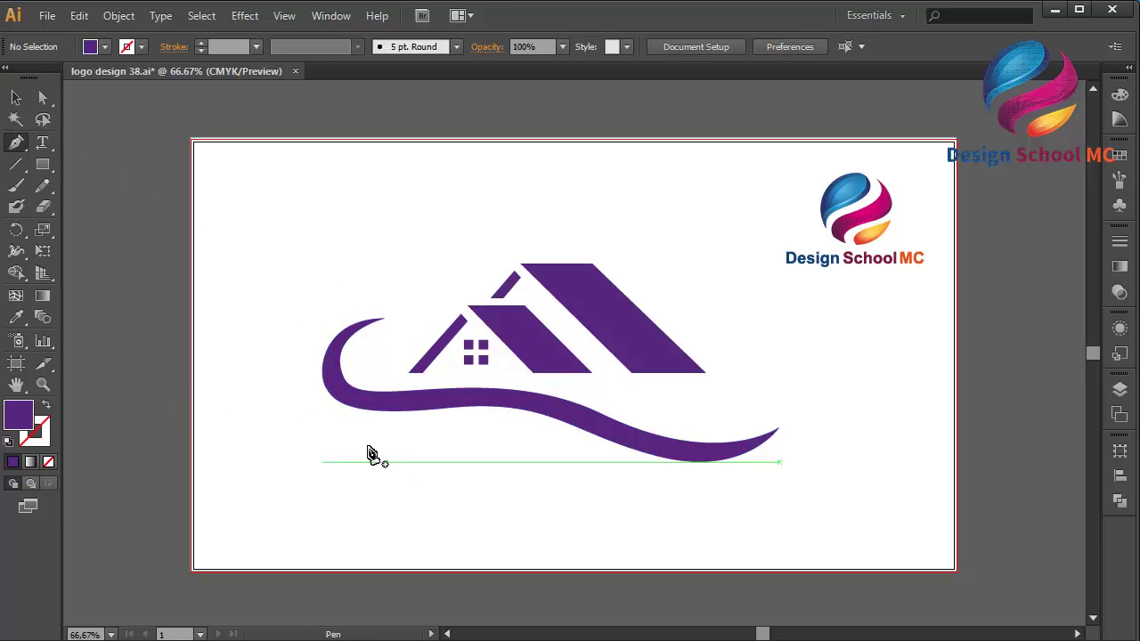
{"action": "left_click", "coordinate": [339, 420]}
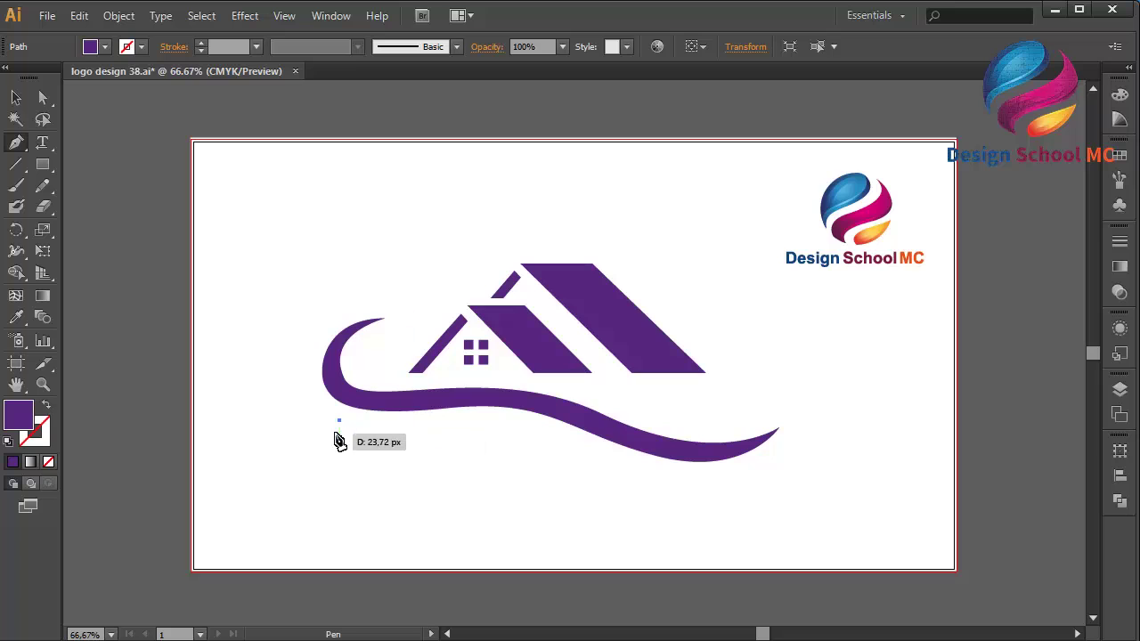
{"action": "left_click", "coordinate": [407, 437], "text": "ctrl"}
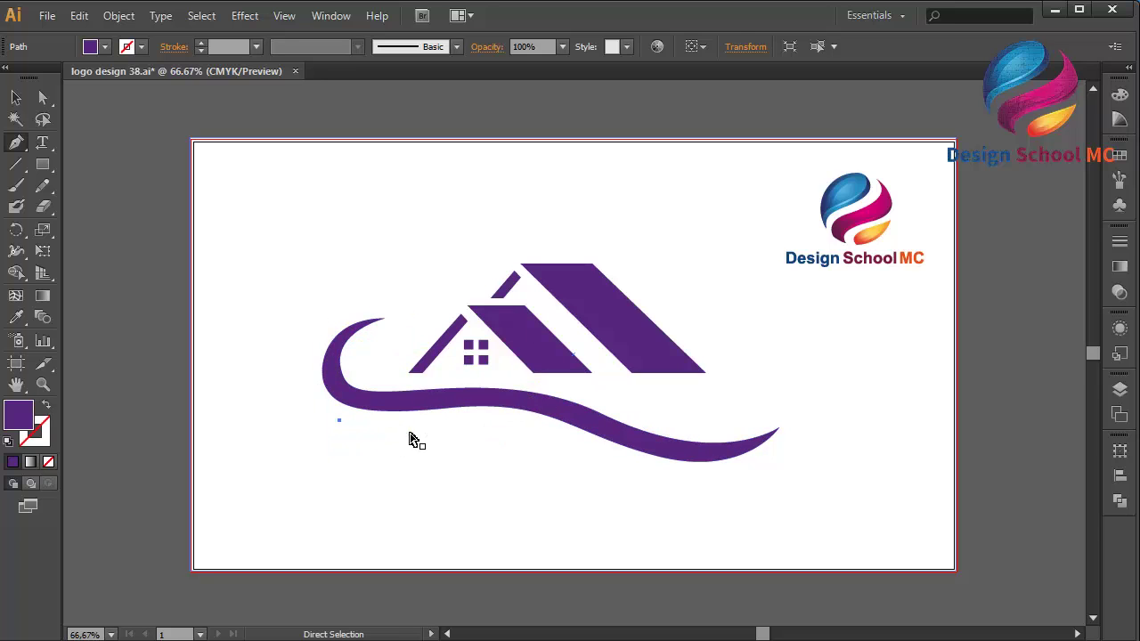
{"action": "left_click", "coordinate": [322, 419]}
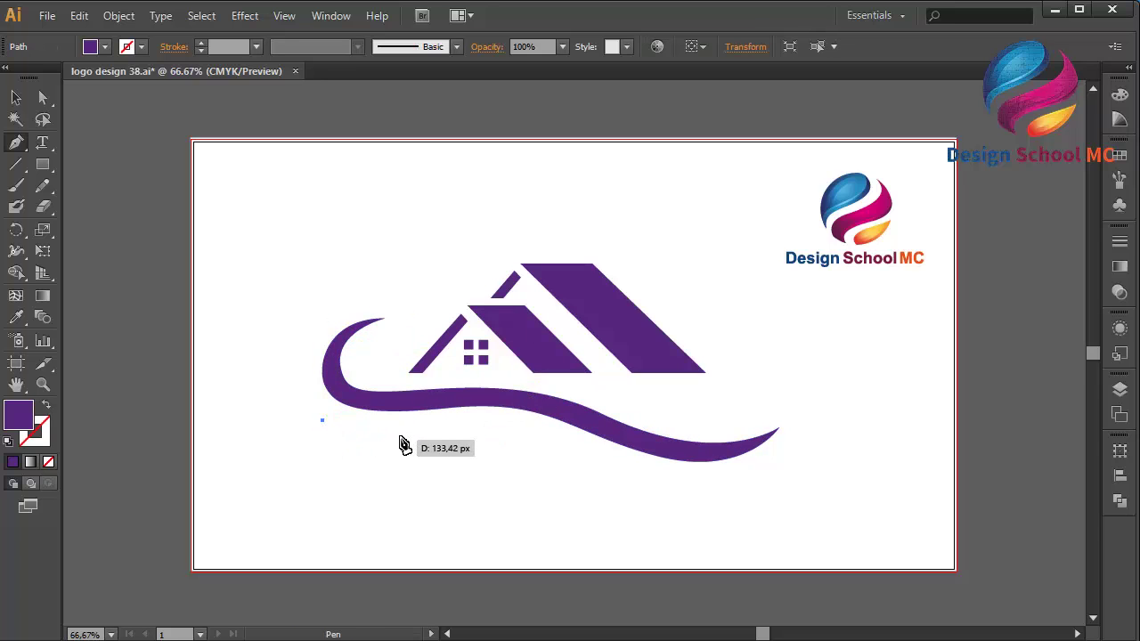
{"action": "left_click_drag", "start_coordinate": [397, 435], "coordinate": [463, 428]}
{"action": "left_click_drag", "start_coordinate": [584, 451], "coordinate": [650, 477]}
{"action": "left_click_drag", "start_coordinate": [584, 451], "coordinate": [395, 458]}
{"action": "left_click_drag", "start_coordinate": [322, 421], "coordinate": [305, 385]}
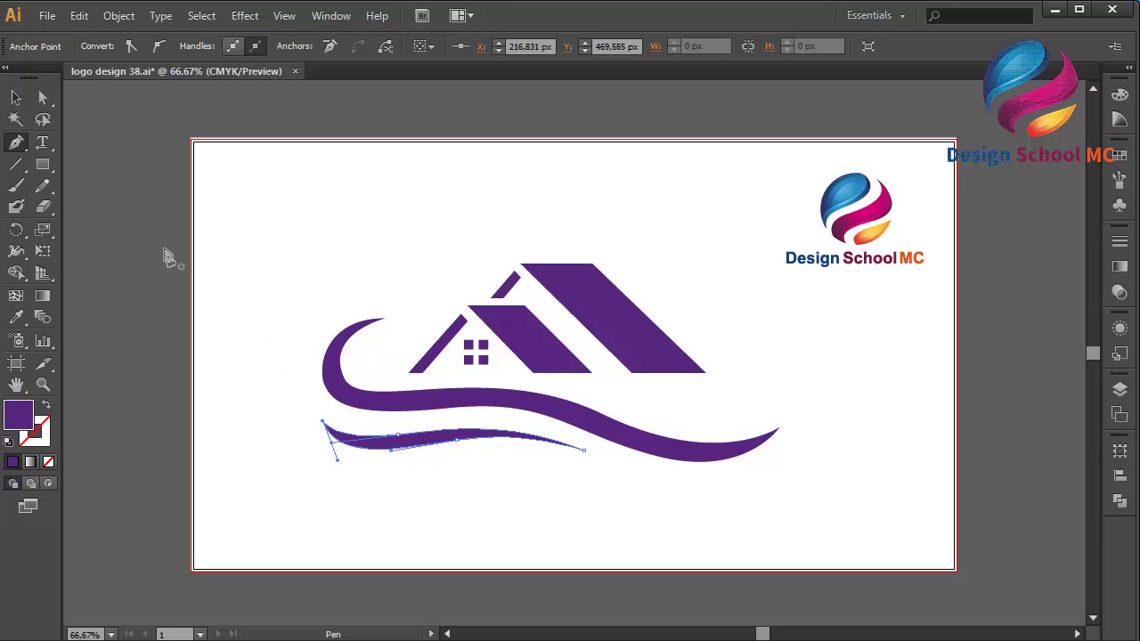
- Move the left outer anchor of the long swoosh inward to about X 229, Y 404 px to thin its curl
{"action": "left_click", "coordinate": [41, 98]}
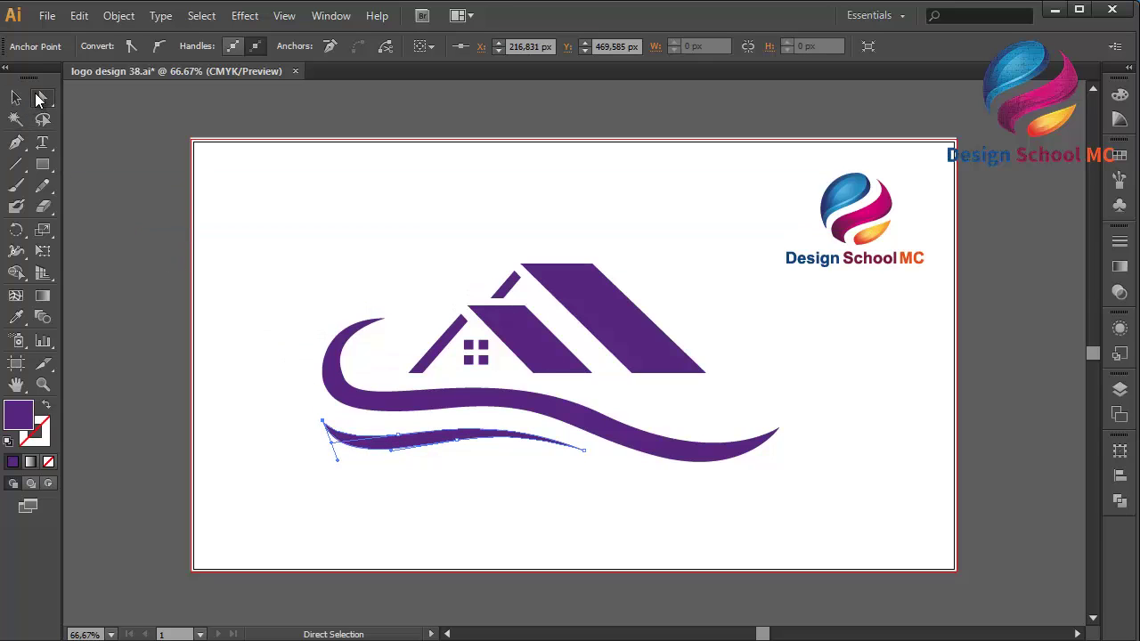
{"action": "left_click", "coordinate": [347, 415]}
{"action": "left_click", "coordinate": [341, 400]}
{"action": "left_click", "coordinate": [326, 391]}
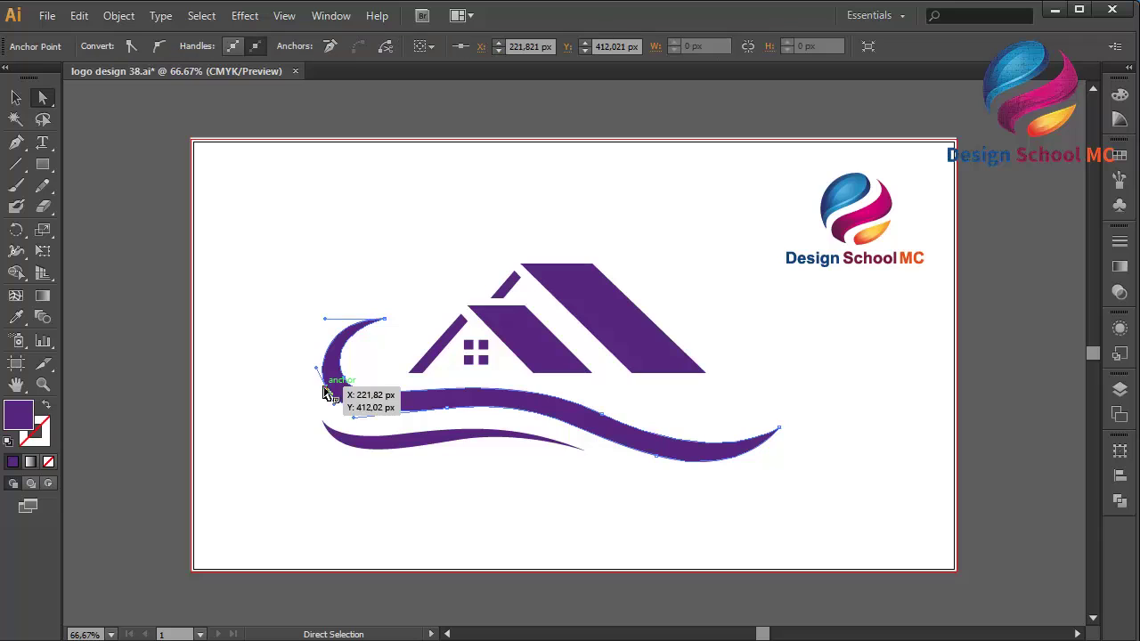
{"action": "left_click_drag", "start_coordinate": [326, 391], "coordinate": [329, 387]}
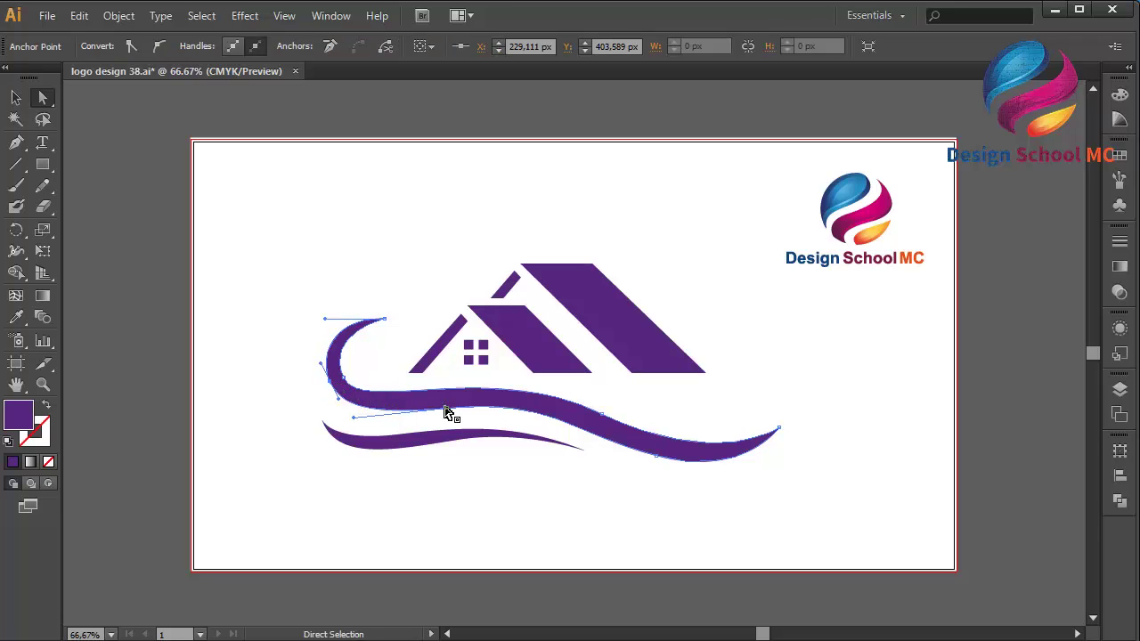
- Thin the long swoosh by raising its lower-edge anchors to about X 437, Y 441 px and X 783, Y 521 px, and deselect it
{"action": "left_click", "coordinate": [454, 411]}
{"action": "left_click_drag", "start_coordinate": [452, 411], "coordinate": [453, 397]}
{"action": "left_click", "coordinate": [659, 459]}
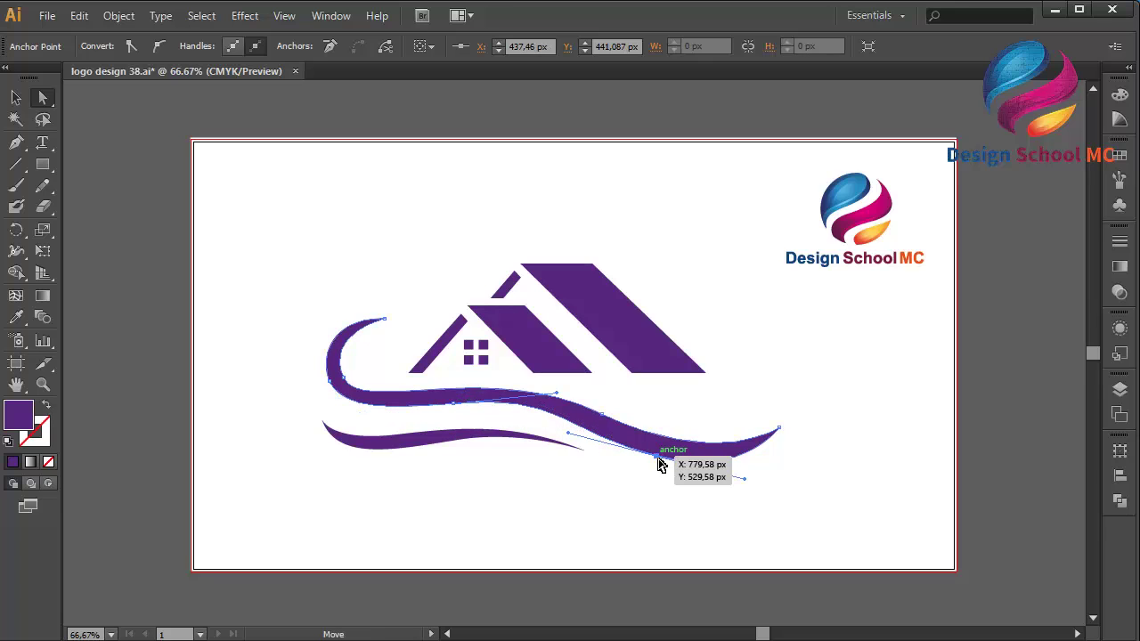
{"action": "left_click_drag", "start_coordinate": [659, 459], "coordinate": [660, 454]}
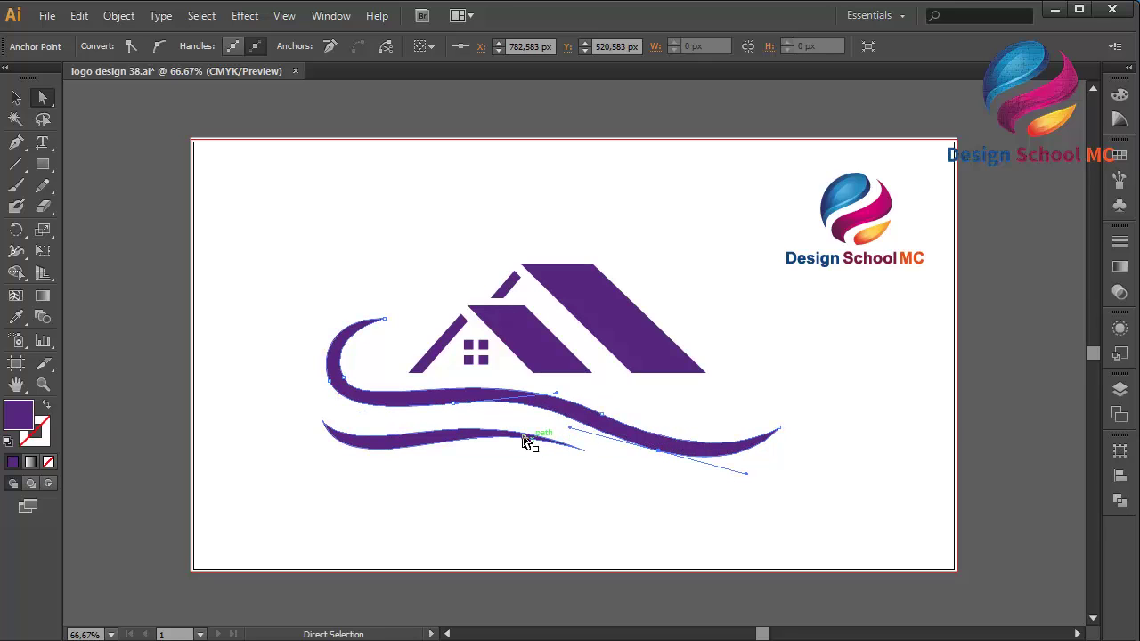
{"action": "left_click", "coordinate": [105, 165]}
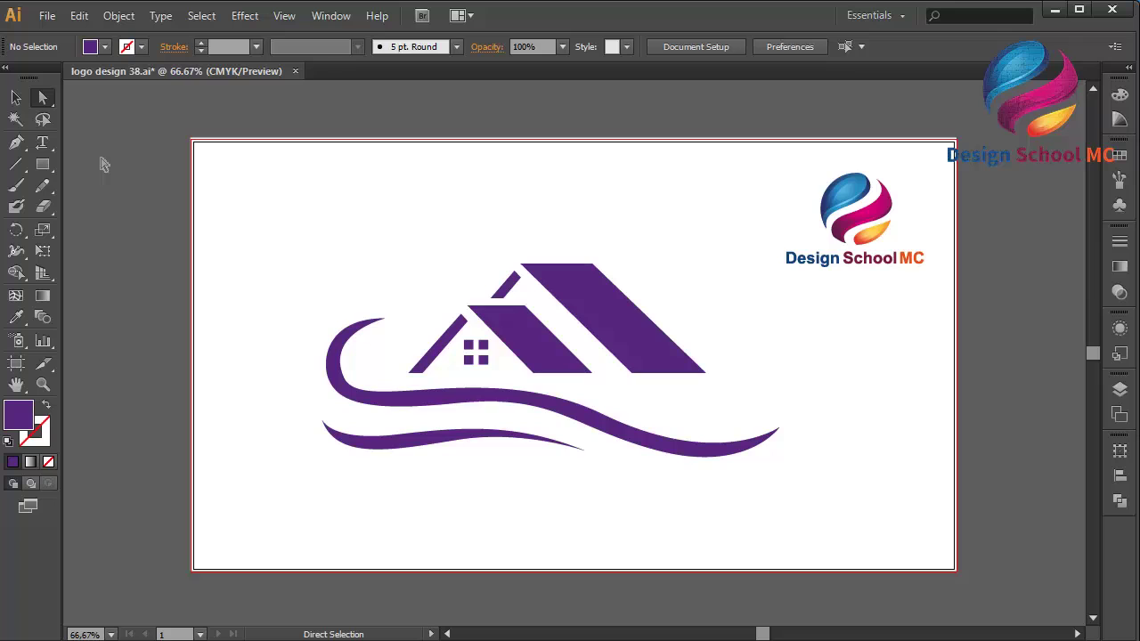
- Fine-tune both curve handles of the long swoosh's middle lower-edge anchor to even out its thickness, and deselect it
{"action": "left_click", "coordinate": [477, 399]}
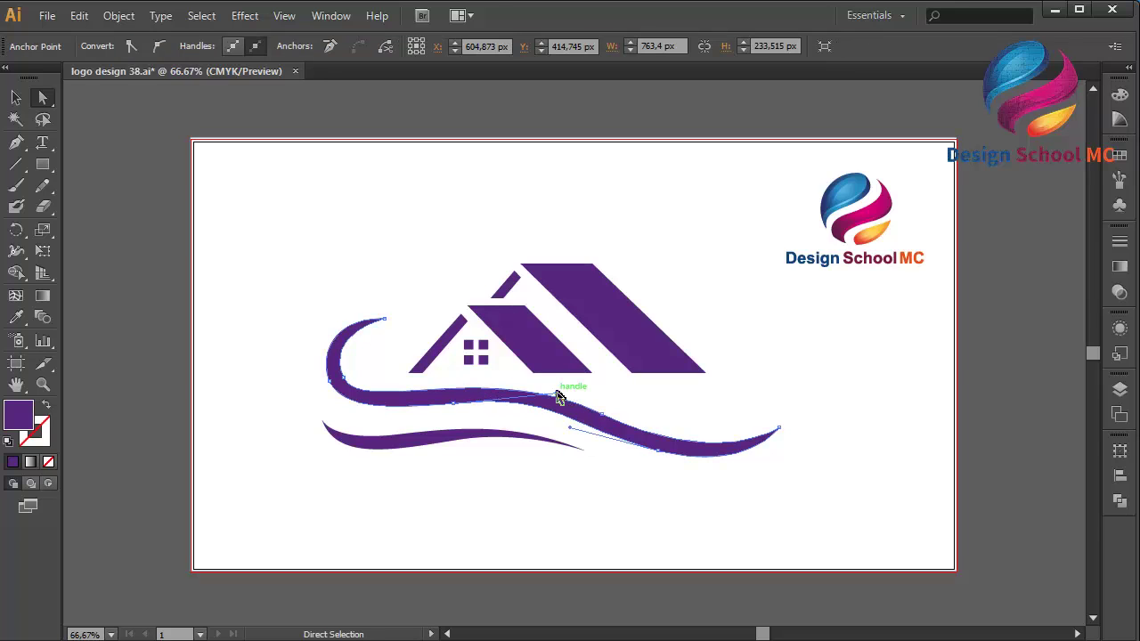
{"action": "left_click_drag", "start_coordinate": [560, 401], "coordinate": [559, 398]}
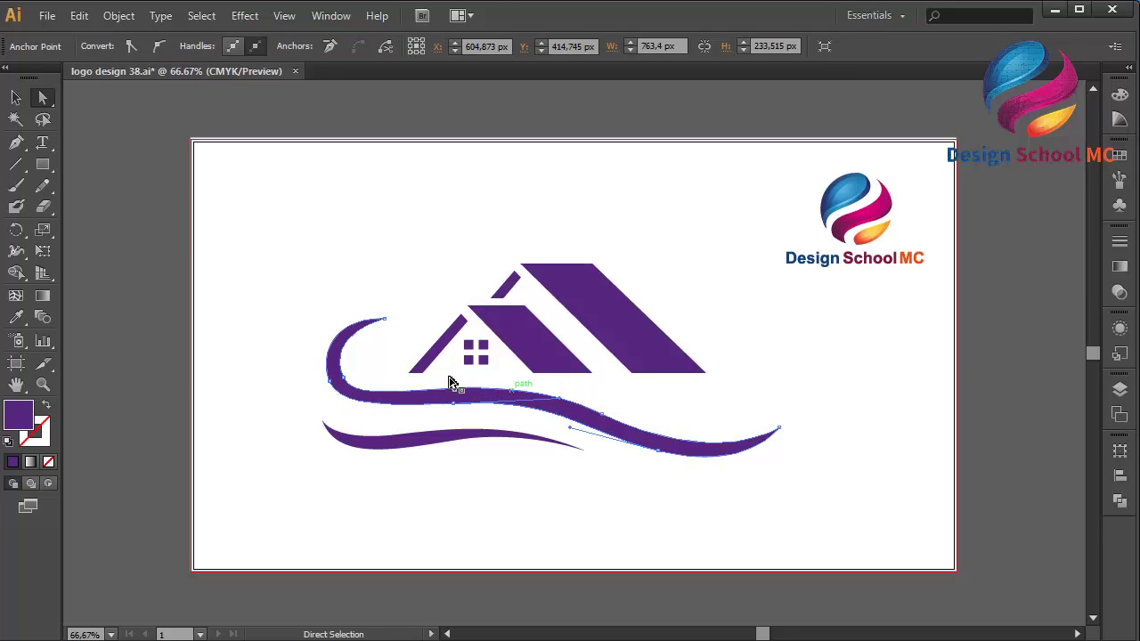
{"action": "left_click", "coordinate": [335, 385]}
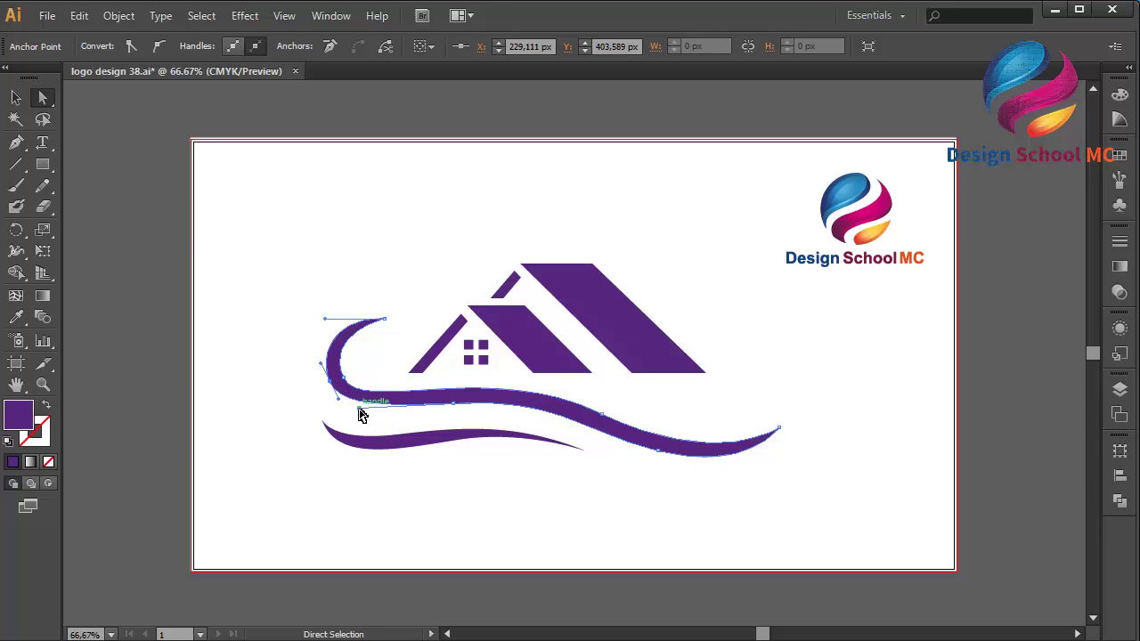
{"action": "left_click_drag", "start_coordinate": [361, 412], "coordinate": [364, 415]}
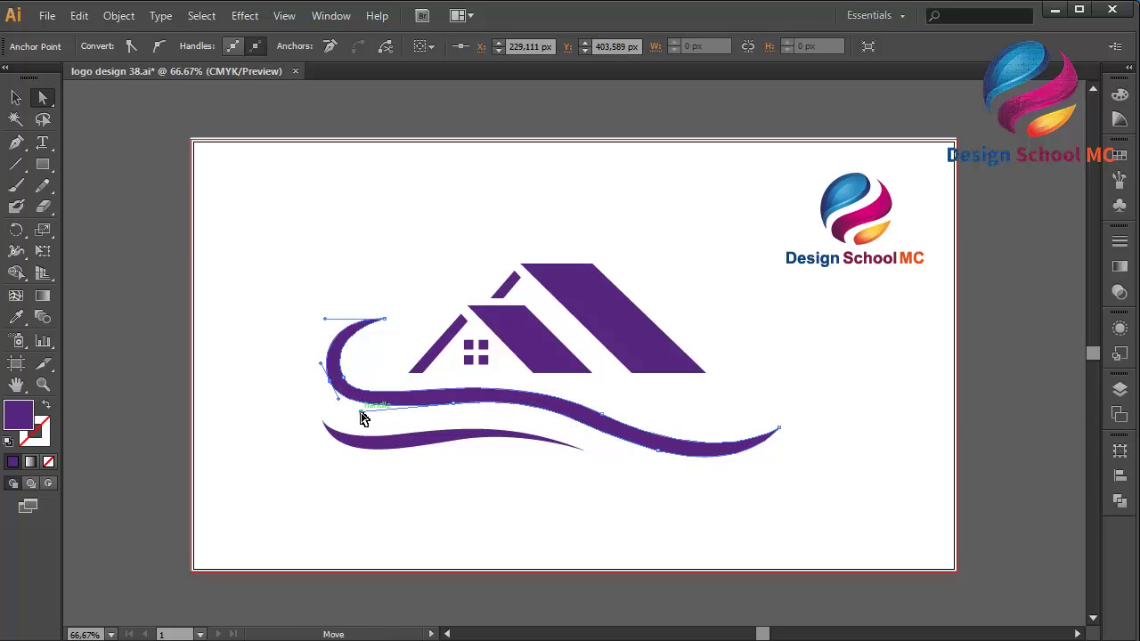
{"action": "left_click", "coordinate": [156, 379]}
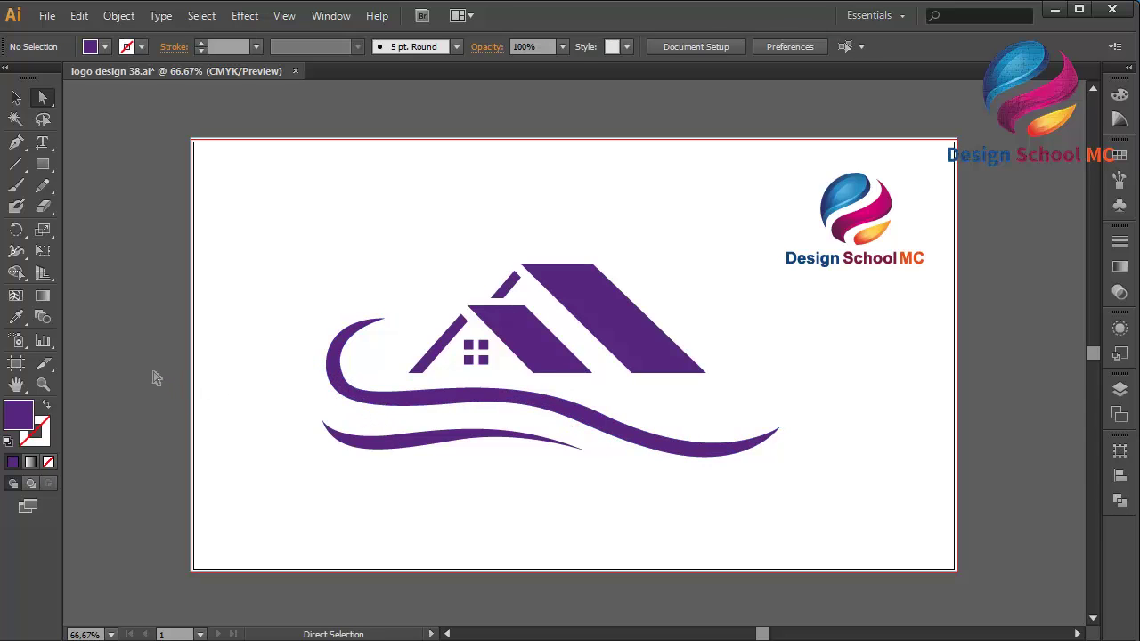
- Nudge the whole long swoosh slightly down, away from the roof and closer to the thin swoosh, and deselect it
{"action": "left_click", "coordinate": [18, 97]}
{"action": "left_click", "coordinate": [387, 403]}
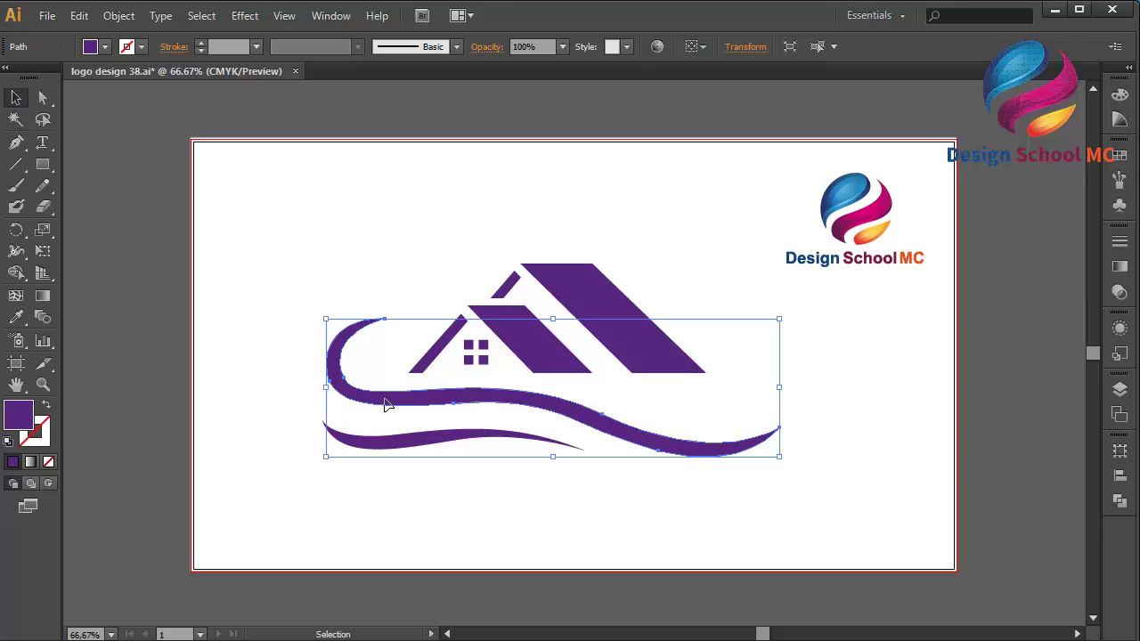
{"action": "key", "text": "Down"}
{"action": "key", "text": "Down"}
{"action": "key", "text": "Down"}
{"action": "key", "text": "Down"}
{"action": "key", "text": "Down"}
{"action": "key", "text": "Down"}
{"action": "key", "text": "Down"}
{"action": "key", "text": "Down"}
{"action": "key", "text": "Down"}
{"action": "key", "text": "Down"}
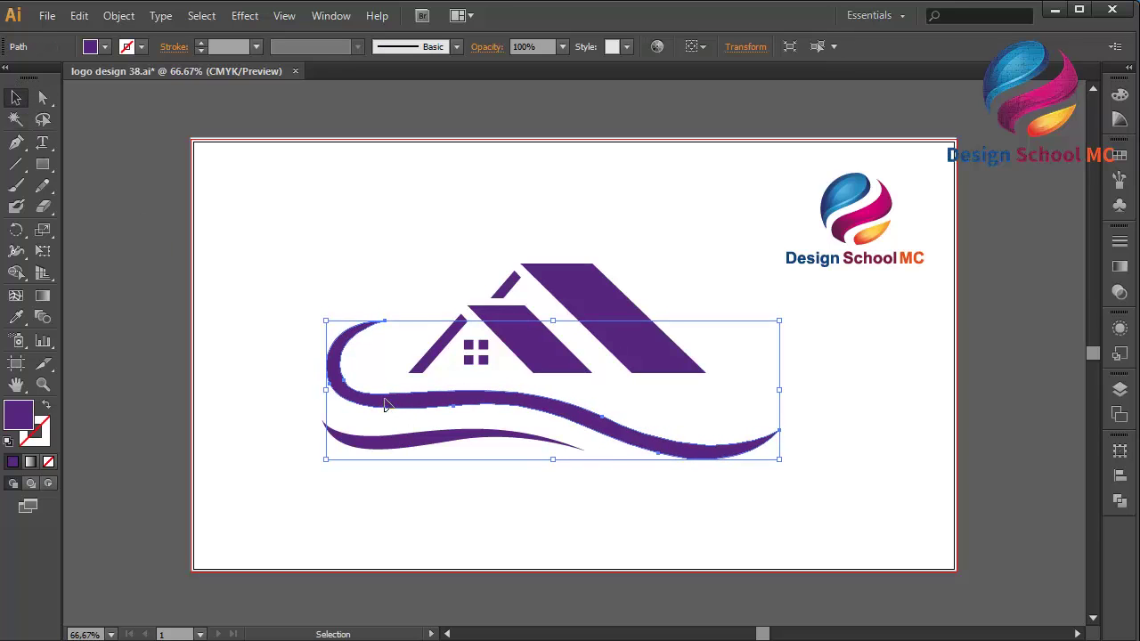
{"action": "key", "text": "Down"}
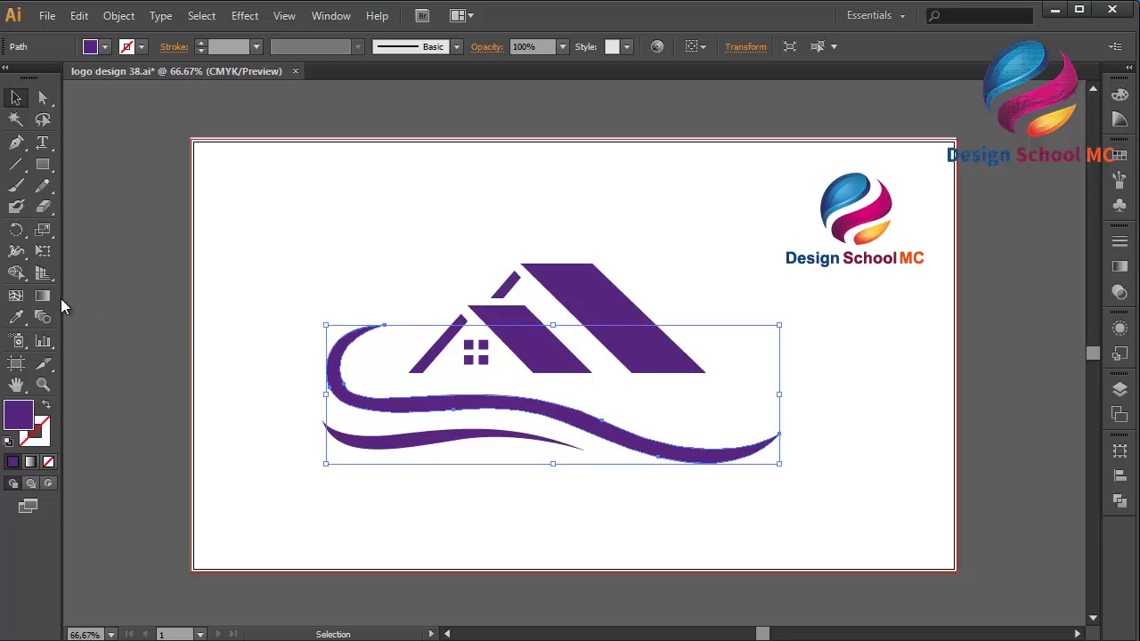
{"action": "left_click", "coordinate": [100, 302]}
- Draw a small closed purple crescent with the Pen tool between the right roof slab and the long swoosh, adjust its curve and deselect it
{"action": "left_click", "coordinate": [16, 143]}
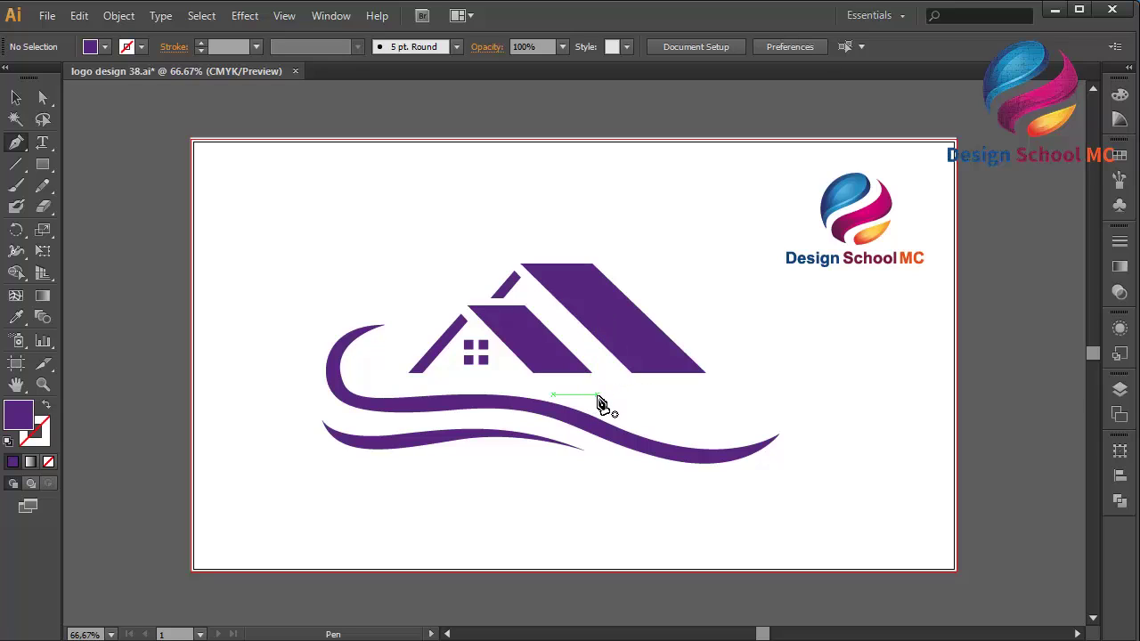
{"action": "left_click", "coordinate": [613, 394]}
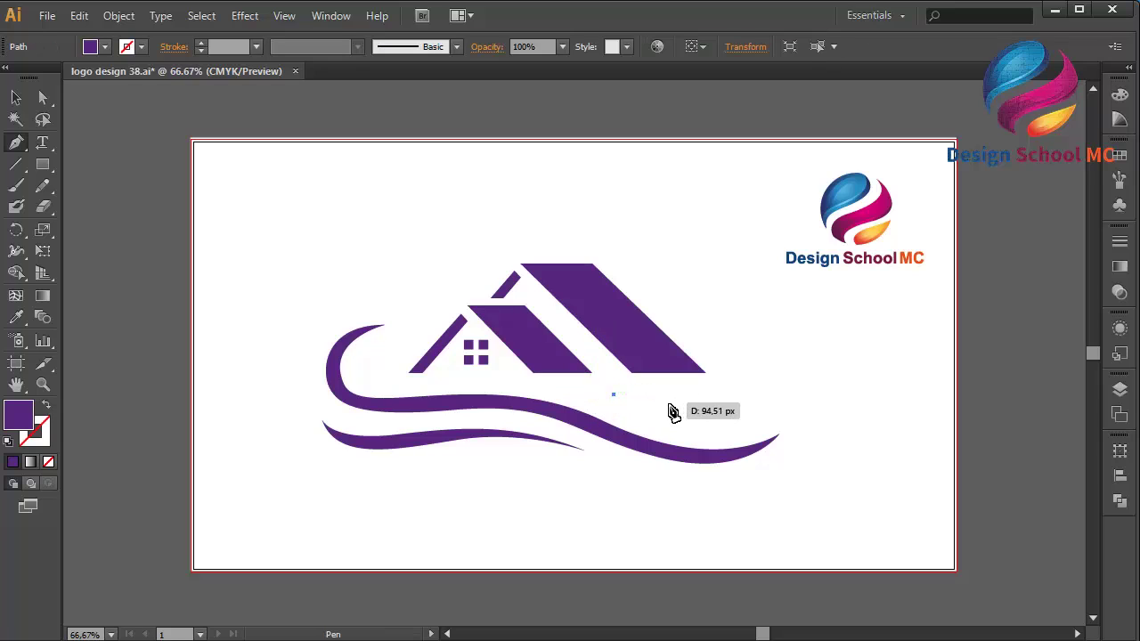
{"action": "mouse_move", "coordinate": [673, 419]}
{"action": "left_mouse_down"}
{"action": "mouse_move", "coordinate": [736, 433]}
{"action": "mouse_move", "coordinate": [763, 394]}
{"action": "mouse_move", "coordinate": [753, 407]}
{"action": "mouse_move", "coordinate": [681, 410]}
{"action": "mouse_move", "coordinate": [628, 386]}
{"action": "mouse_move", "coordinate": [616, 400]}
{"action": "mouse_move", "coordinate": [678, 407]}
{"action": "mouse_move", "coordinate": [613, 401]}
{"action": "mouse_move", "coordinate": [613, 392]}
{"action": "mouse_move", "coordinate": [689, 433]}
{"action": "mouse_move", "coordinate": [679, 428]}
{"action": "left_mouse_up"}
{"action": "left_click", "coordinate": [42, 97]}
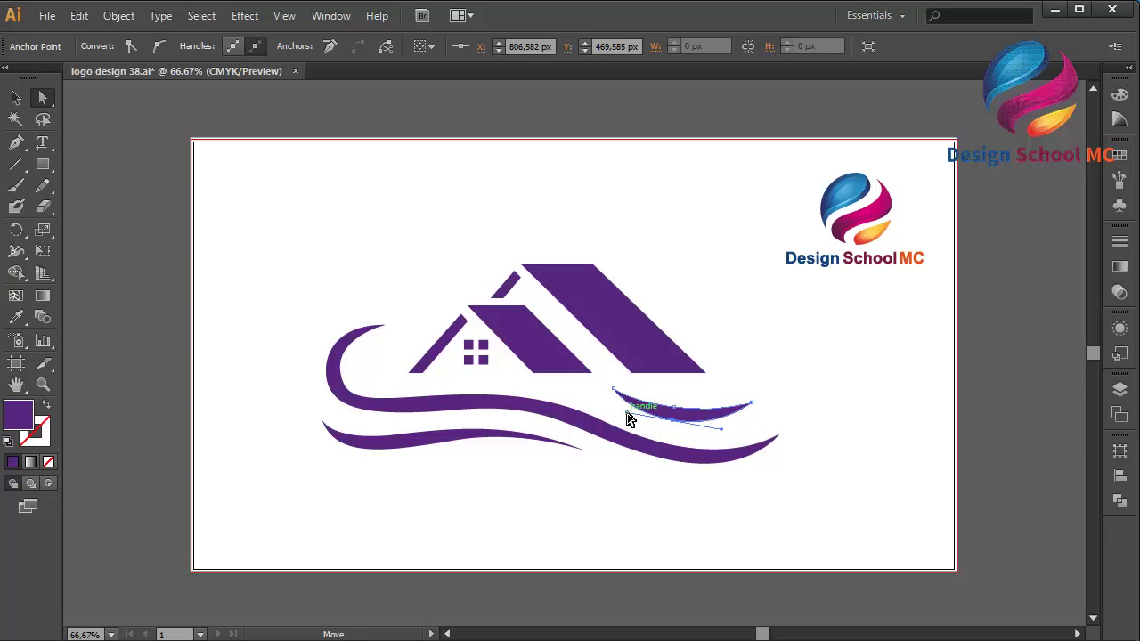
{"action": "left_click", "coordinate": [628, 503]}
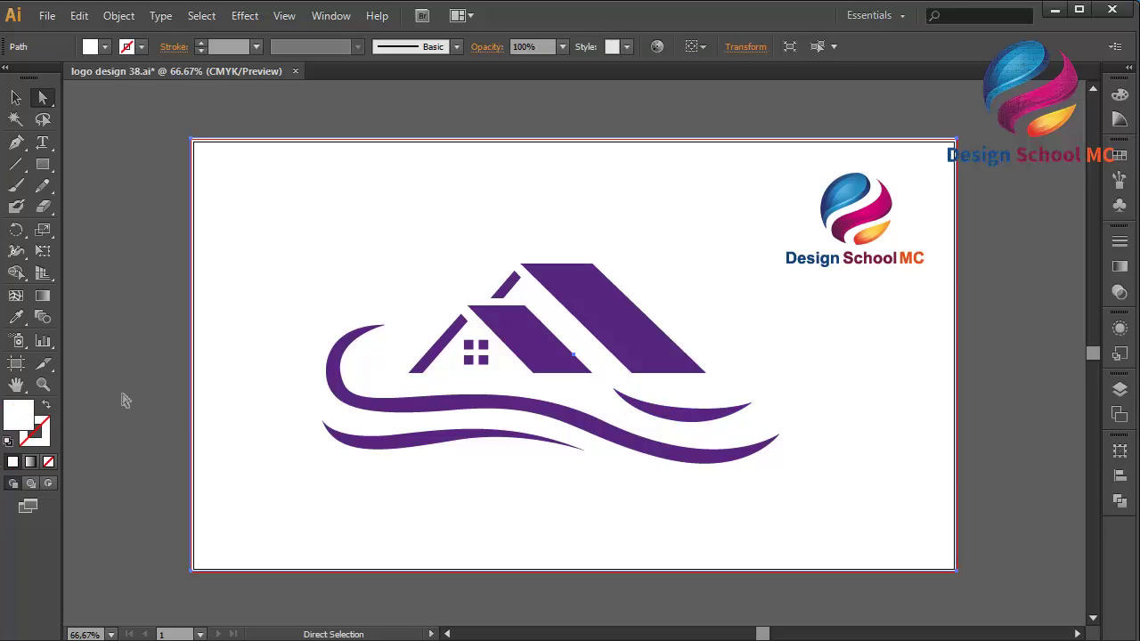
{"action": "left_click", "coordinate": [91, 370]}
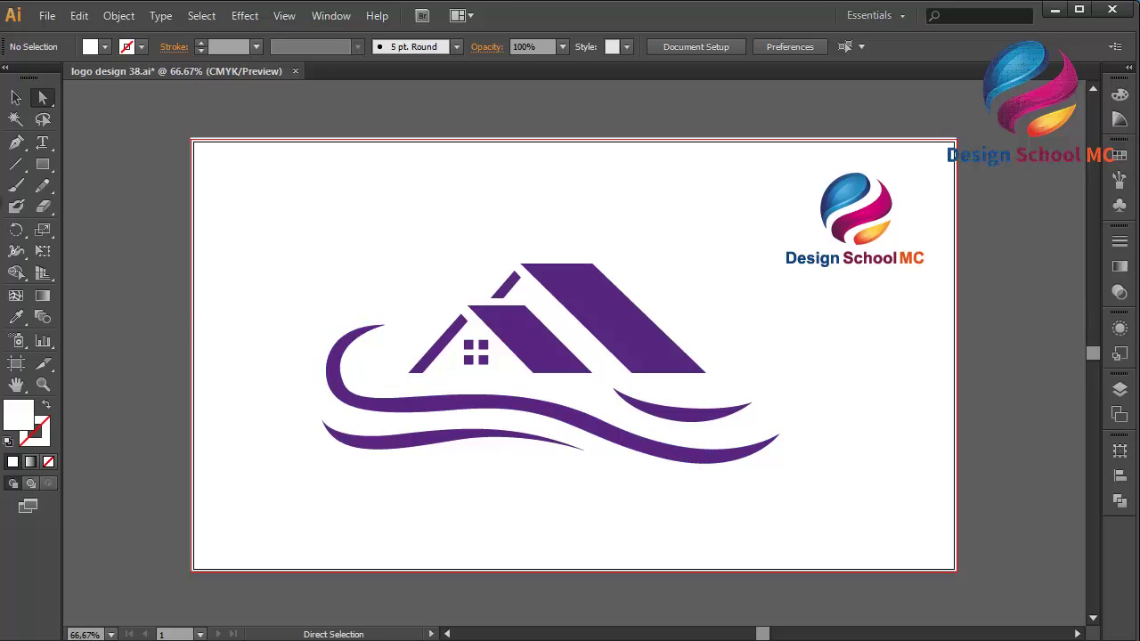
- Draw a white circle above the house and place it over the curled upper-left end of the long swoosh
{"action": "left_click_drag", "start_coordinate": [46, 167], "coordinate": [147, 211]}
{"action": "left_click_drag", "start_coordinate": [431, 203], "coordinate": [529, 300]}
{"action": "left_click", "coordinate": [15, 100]}
{"action": "left_click_drag", "start_coordinate": [448, 256], "coordinate": [344, 349]}
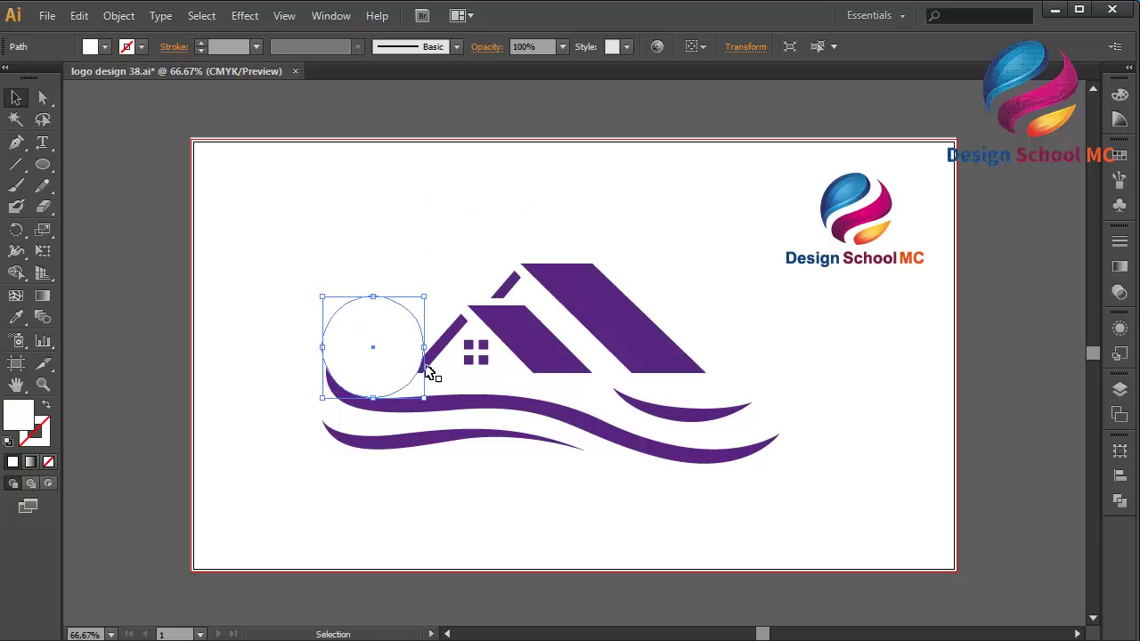
- Cut the circle out of the long swoosh with Pathfinder's Minus Front to remove the curled end
{"action": "left_click", "coordinate": [550, 414], "text": "shift"}
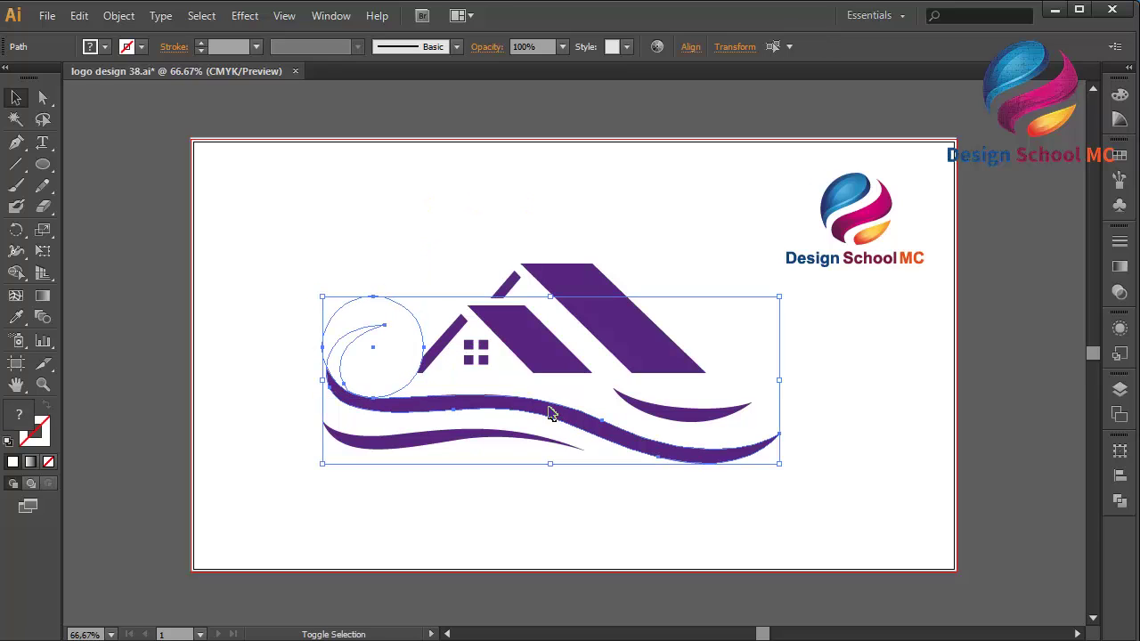
{"action": "left_click", "coordinate": [1119, 499]}
{"action": "left_click", "coordinate": [942, 479]}
{"action": "left_click", "coordinate": [973, 401]}
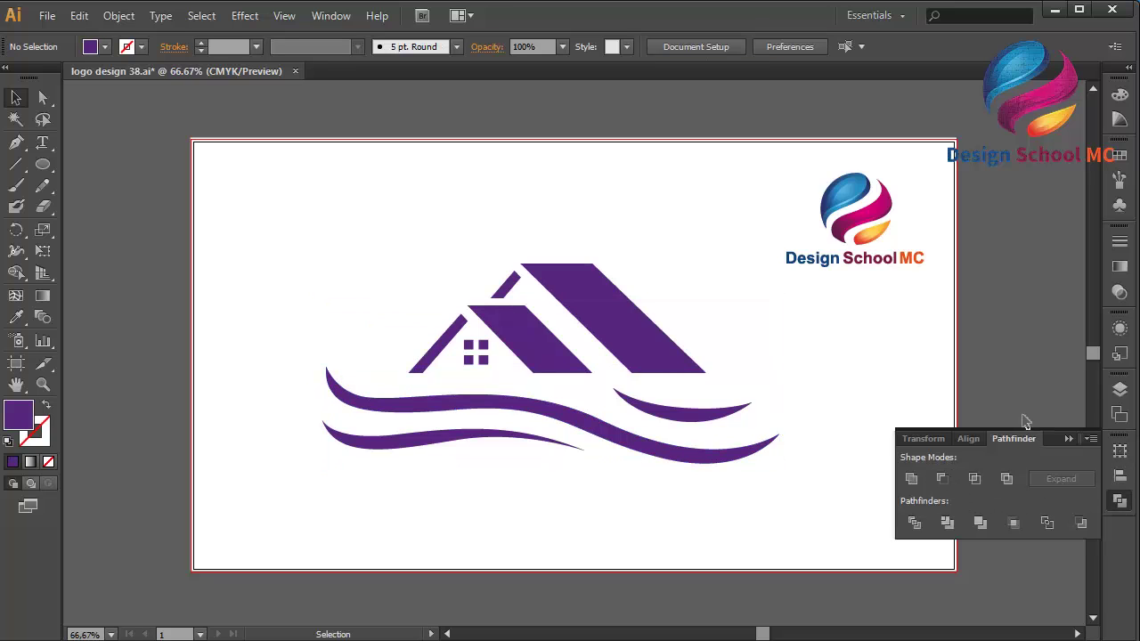
{"action": "left_click", "coordinate": [1065, 439]}
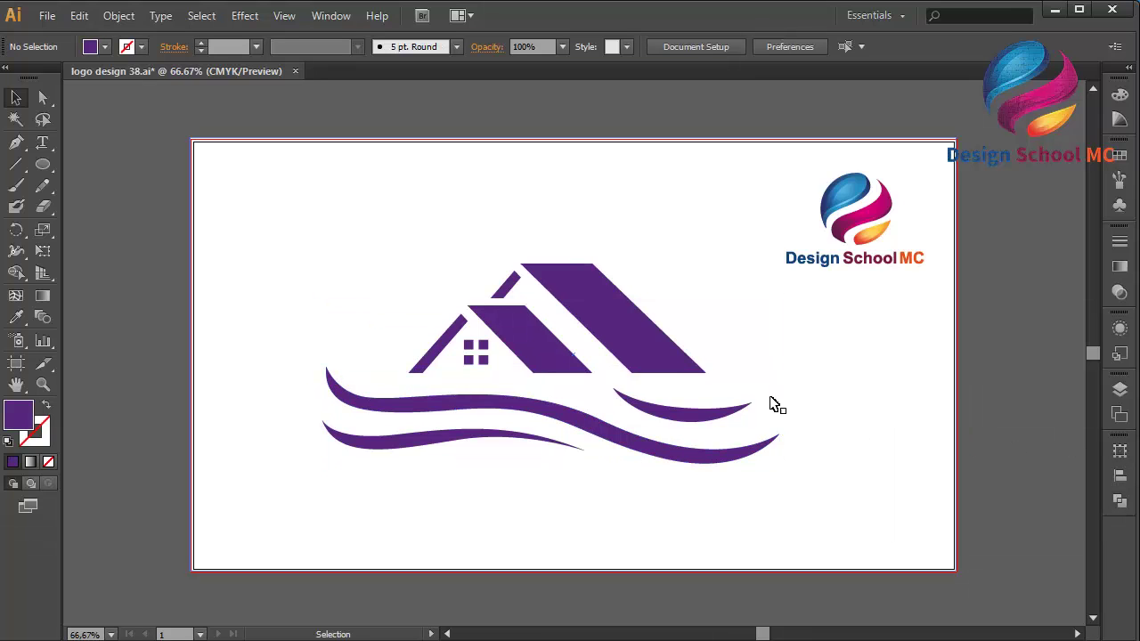
- Fill the two roof slabs and the two narrow slanted roof bars with the green swatch
{"action": "left_click", "coordinate": [538, 341]}
{"action": "left_click", "coordinate": [566, 320], "text": "shift"}
{"action": "left_click", "coordinate": [451, 339], "text": "shift"}
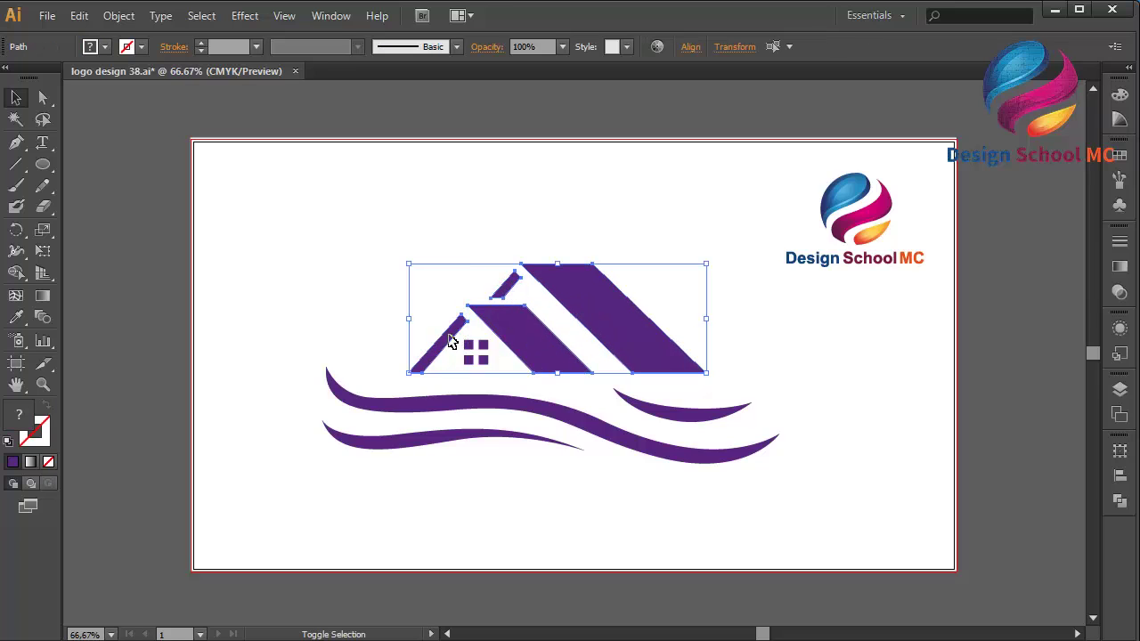
{"action": "left_click", "coordinate": [1117, 159]}
{"action": "left_click", "coordinate": [947, 174]}
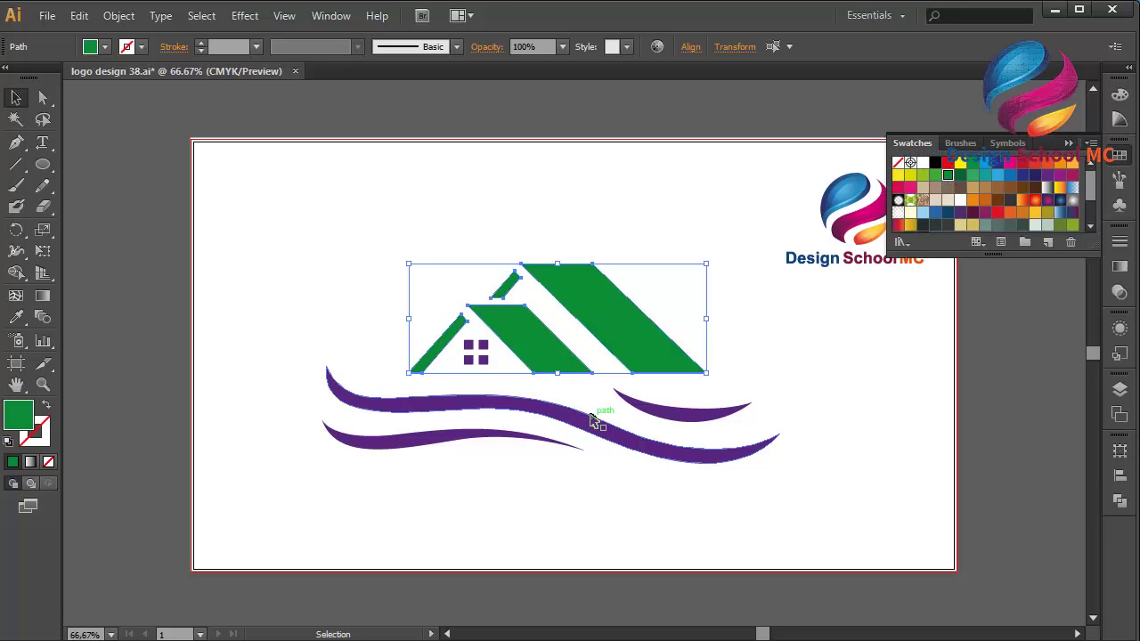
- Fill the window panes, the long swoosh and the small crescent with the dark grey swatch C=0 M=0 Y=0 K=90
{"action": "left_click_drag", "start_coordinate": [477, 350], "coordinate": [473, 352]}
{"action": "left_click", "coordinate": [519, 407], "text": "shift"}
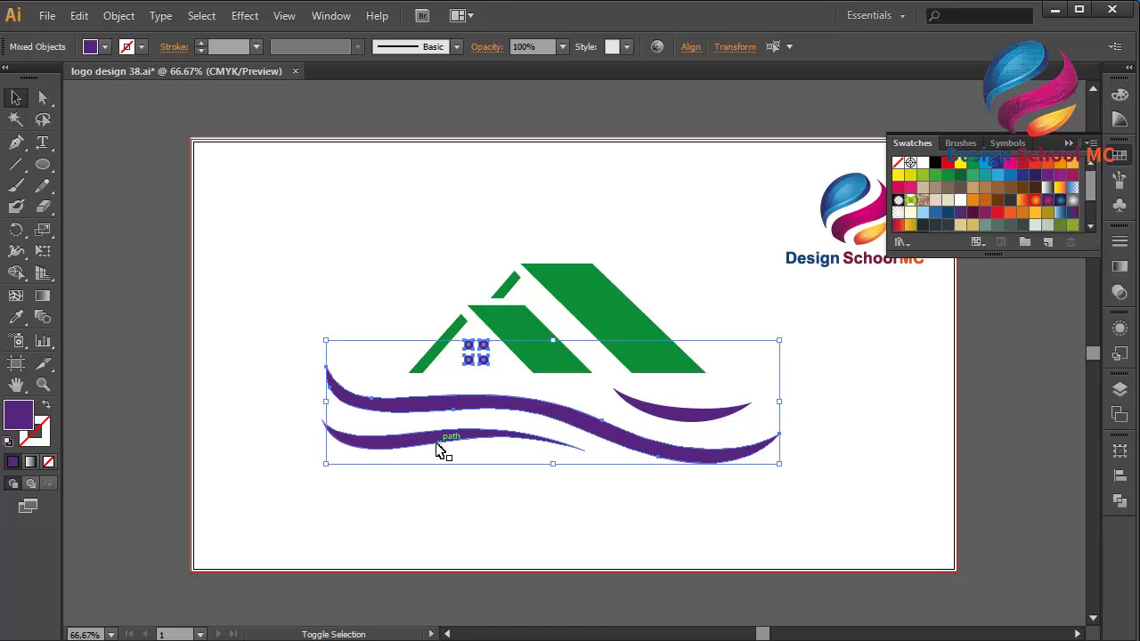
{"action": "left_click", "coordinate": [703, 415], "text": "shift"}
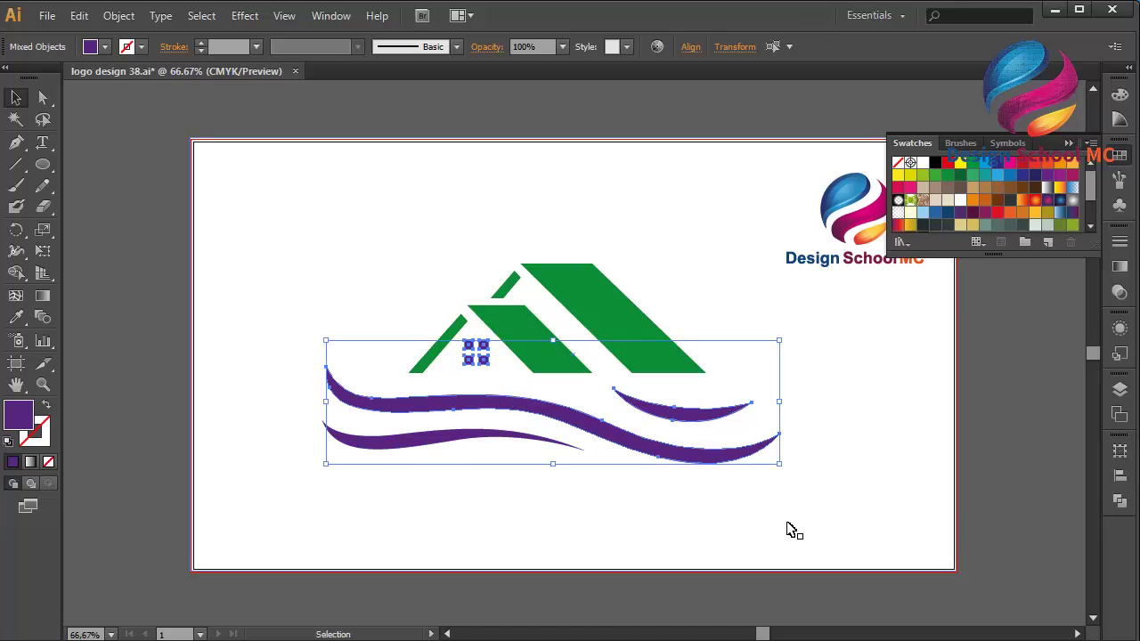
{"action": "scroll", "coordinate": [1095, 214], "scroll_direction": "down", "scroll_amount": 3}
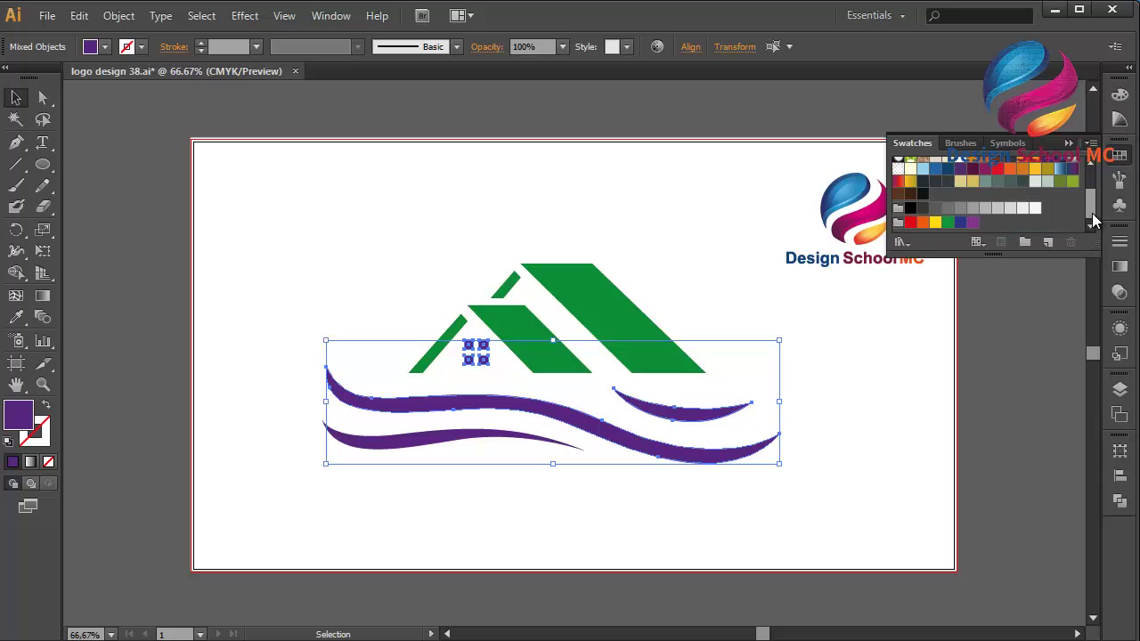
{"action": "left_click", "coordinate": [925, 211]}
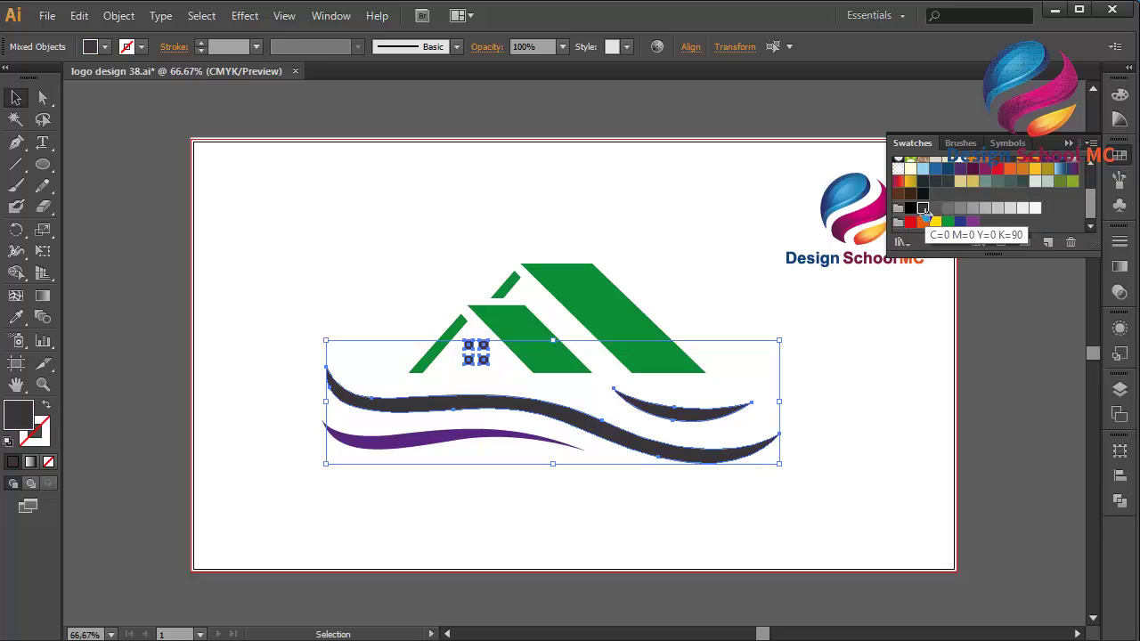
{"action": "left_click", "coordinate": [947, 351]}
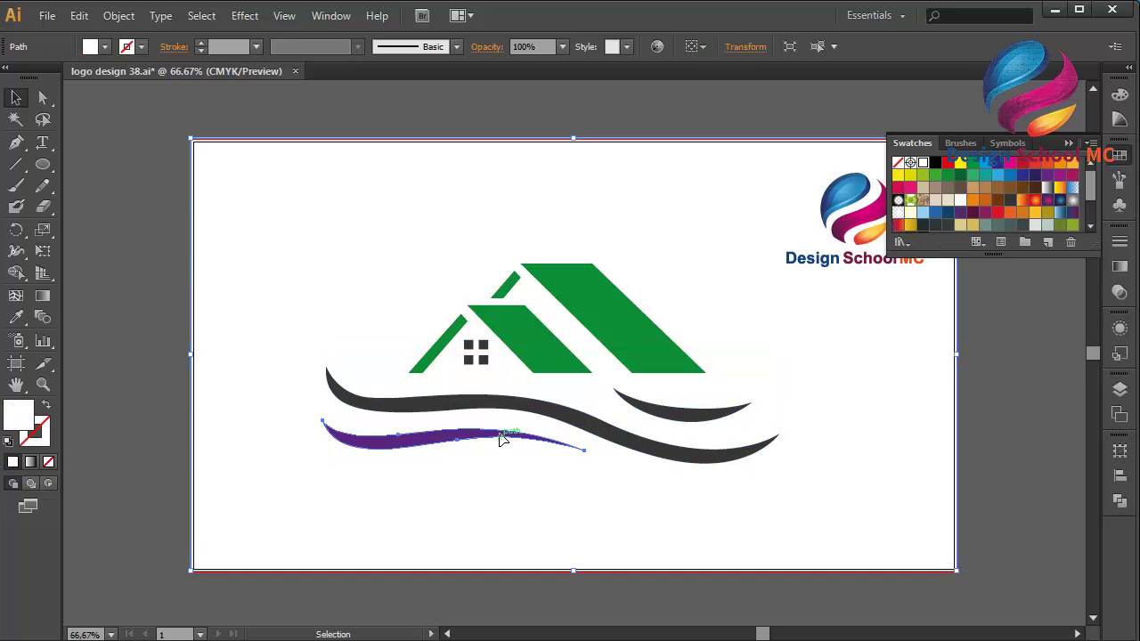
- Fill the thin lower swoosh with the same green swatch as the roof, and deselect it
{"action": "left_click", "coordinate": [501, 436]}
{"action": "left_click", "coordinate": [947, 175]}
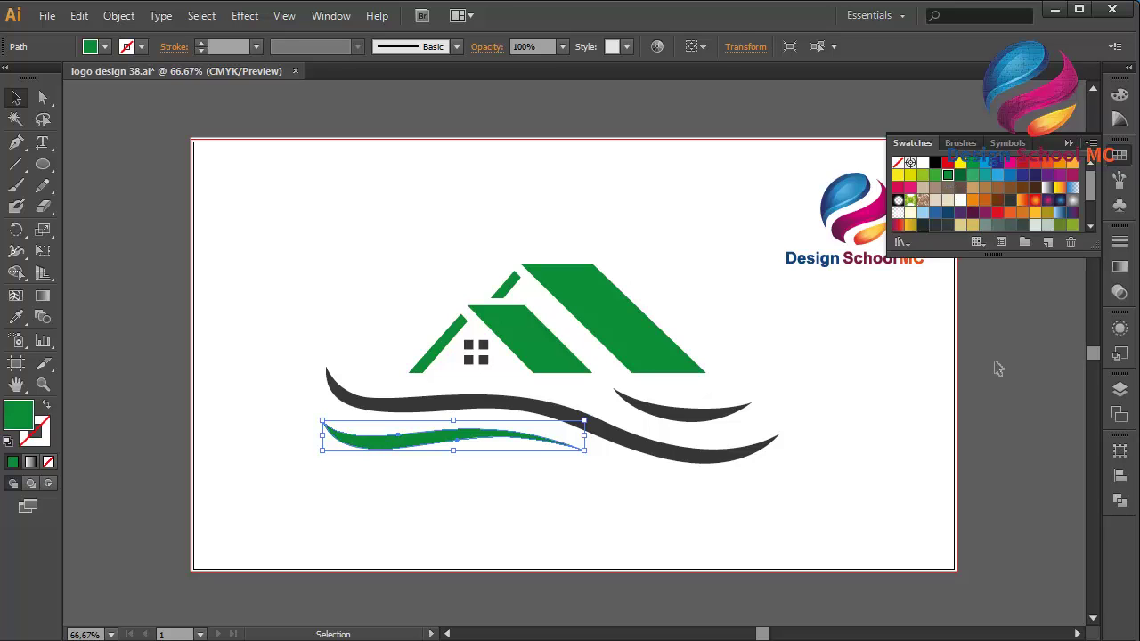
{"action": "left_click", "coordinate": [993, 362]}
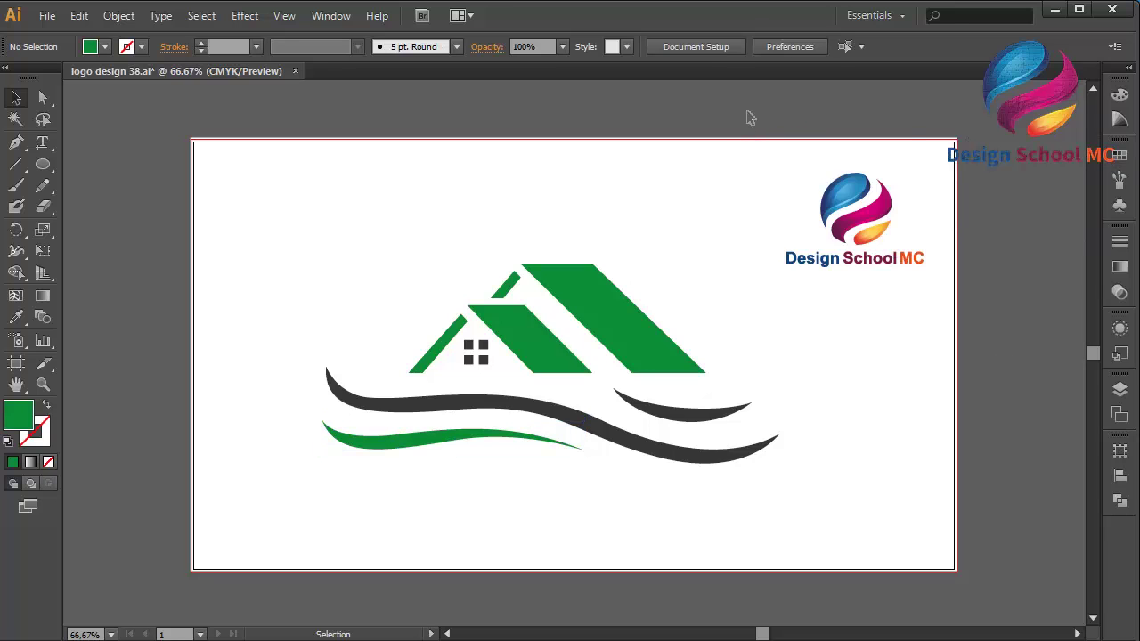
- Delete the small dark grey crescent between the right roof slab and the long swoosh
{"action": "left_click_drag", "start_coordinate": [752, 107], "coordinate": [618, 148]}
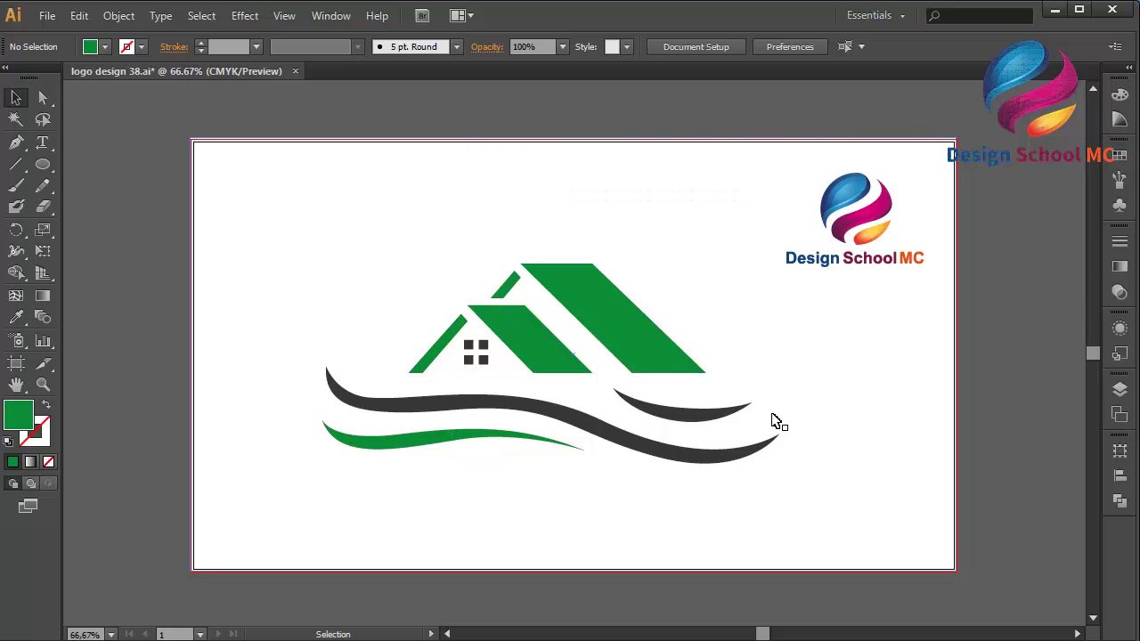
{"action": "left_click", "coordinate": [694, 426]}
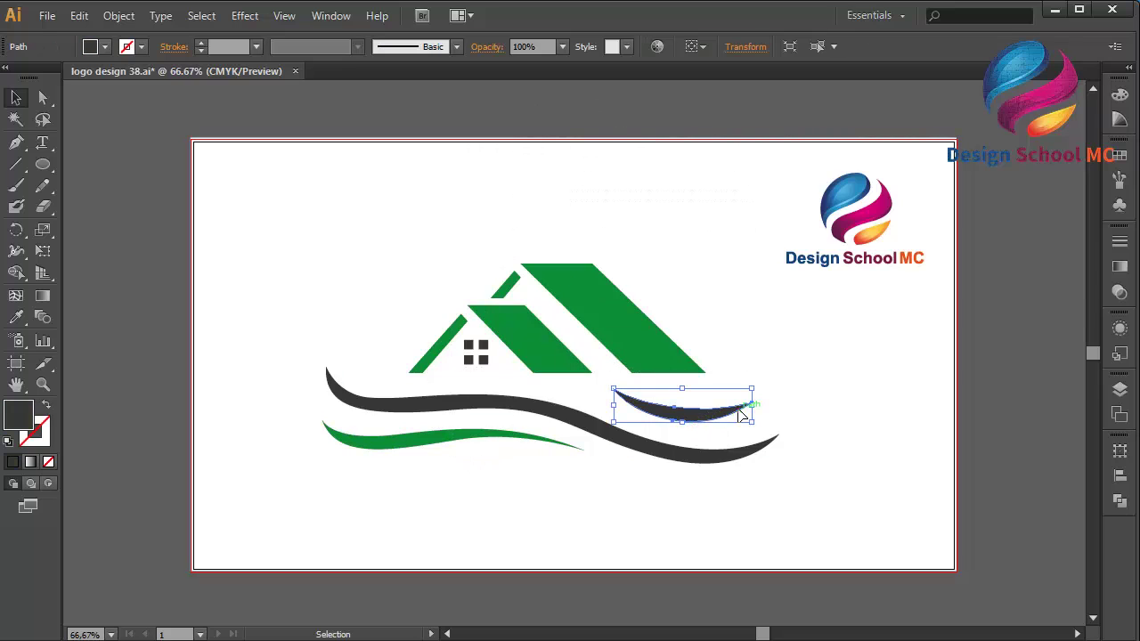
{"action": "key", "text": "Delete"}
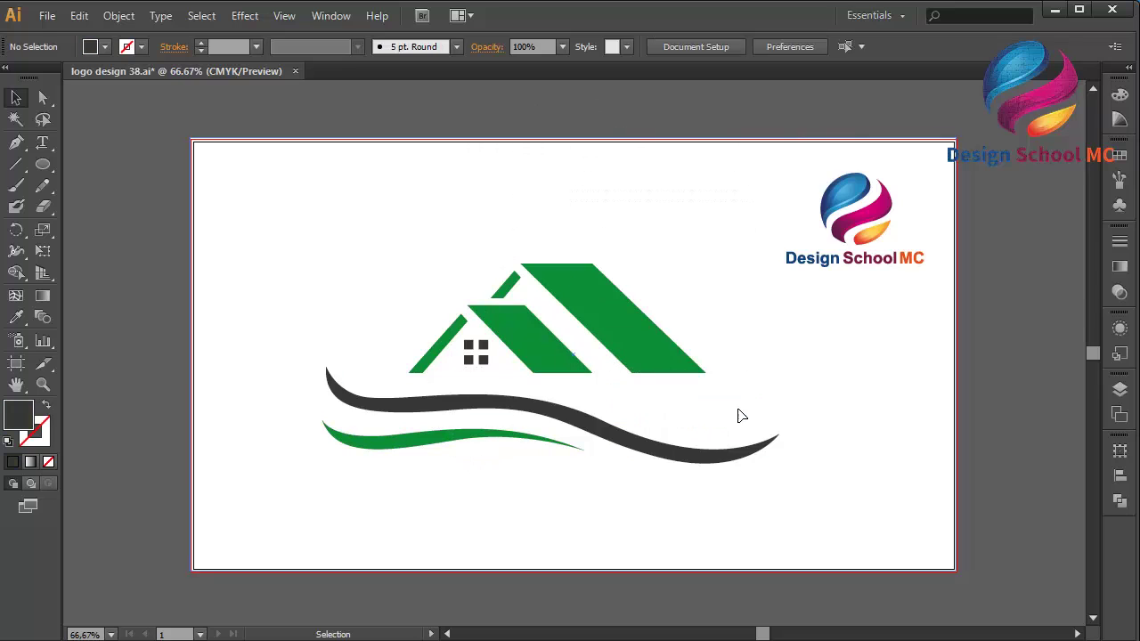
- Rotate both swooshes slightly counter-clockwise and scale them down to roughly the roof's width, placed directly beneath the house
{"action": "left_click", "coordinate": [498, 409]}
{"action": "left_click", "coordinate": [449, 443], "text": "shift"}
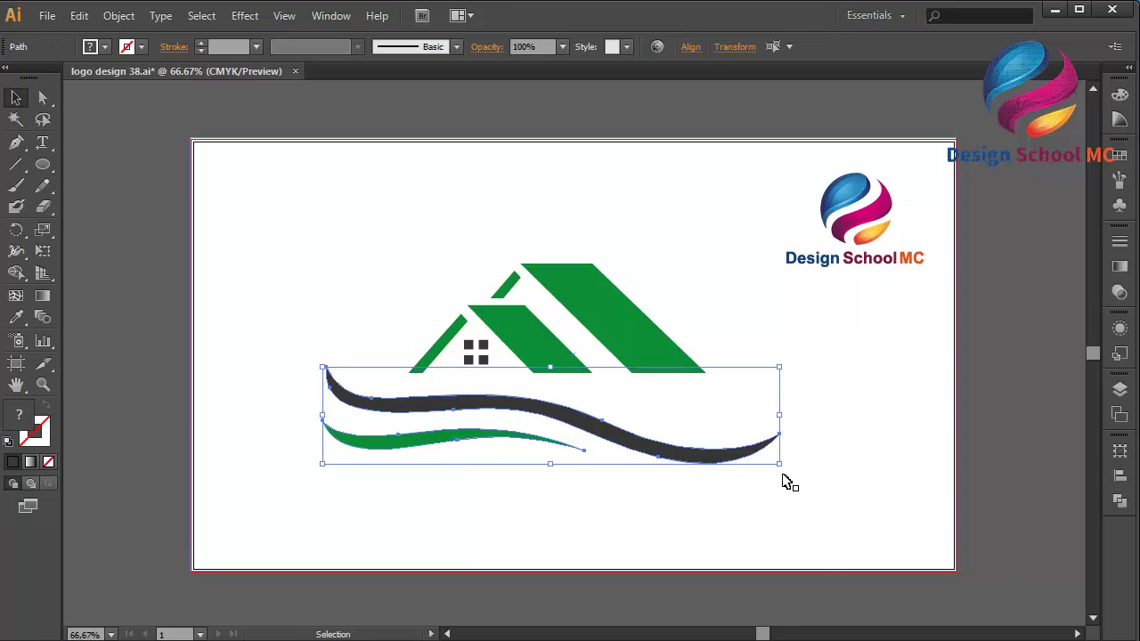
{"action": "left_click_drag", "start_coordinate": [796, 448], "coordinate": [799, 461]}
{"action": "left_click_drag", "start_coordinate": [650, 445], "coordinate": [752, 445]}
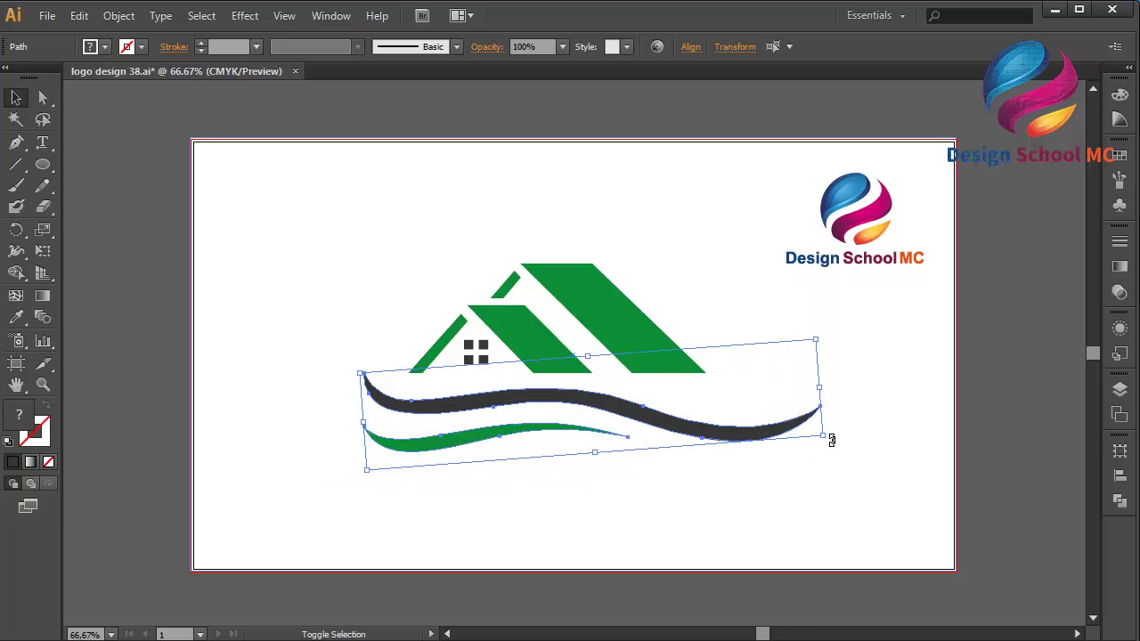
{"action": "left_click_drag", "start_coordinate": [820, 436], "coordinate": [716, 430]}
{"action": "left_click", "coordinate": [1048, 491]}
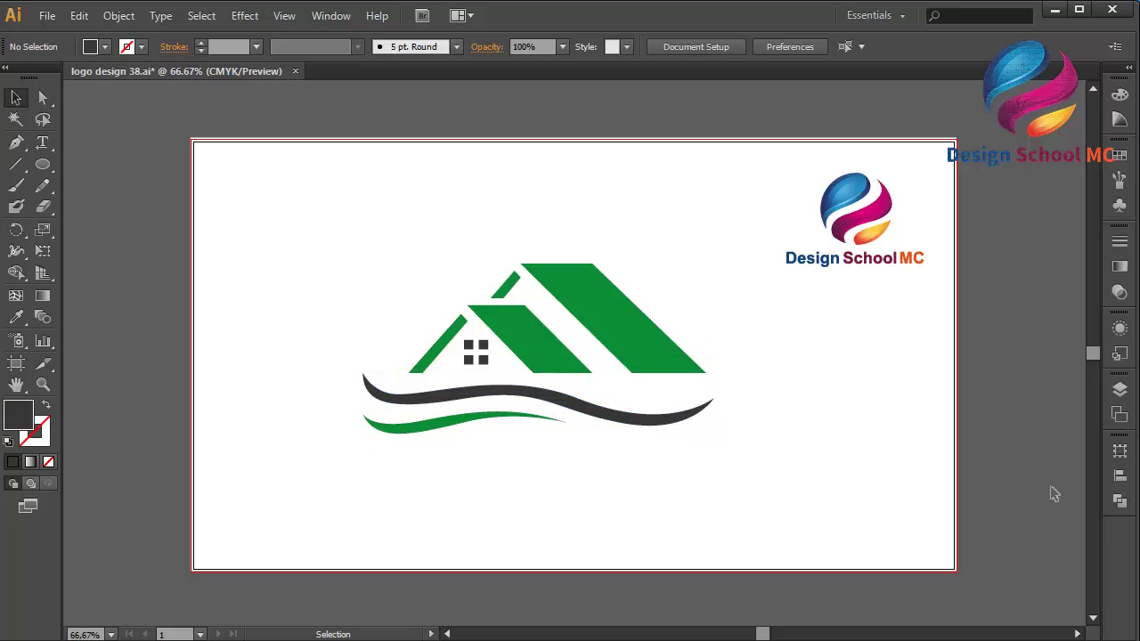
- Group the dark grey swoosh and the green swoosh together
{"action": "left_click", "coordinate": [490, 395]}
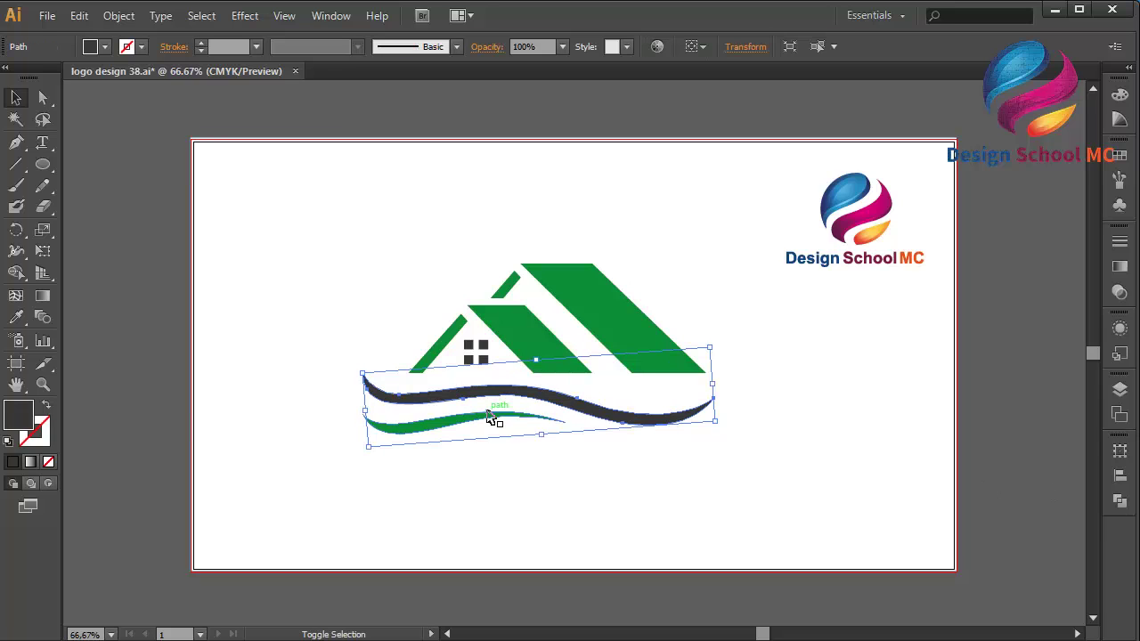
{"action": "left_click", "coordinate": [489, 417], "text": "shift"}
{"action": "right_click", "coordinate": [490, 420]}
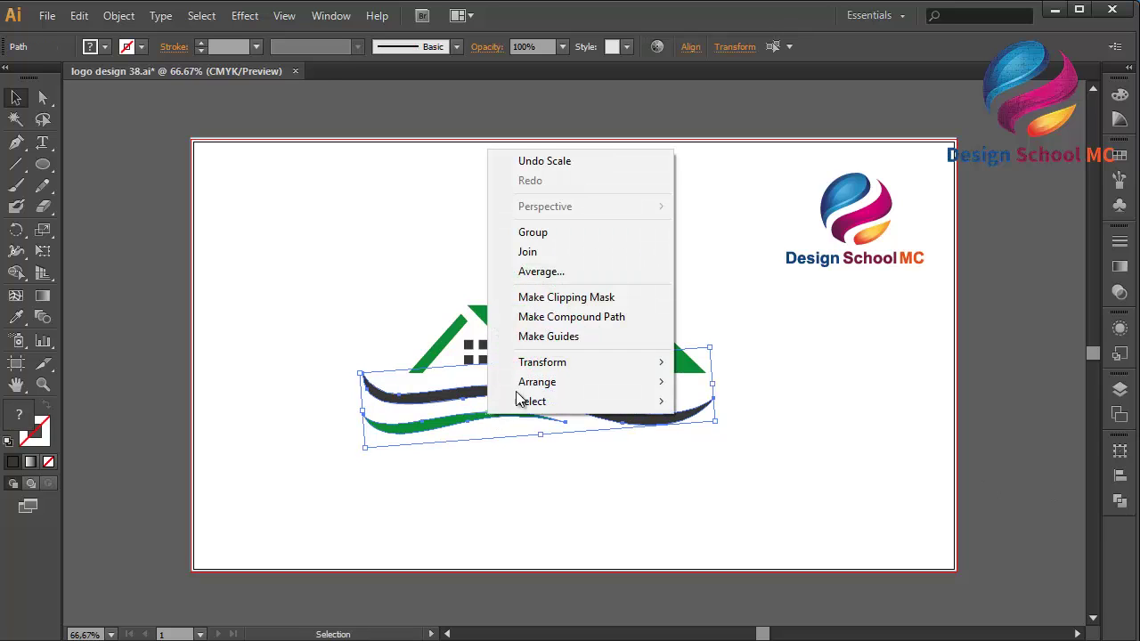
{"action": "left_click", "coordinate": [627, 233]}
- Nudge the grouped swooshes slightly down and right so they sit centred below the house, and deselect them
{"action": "key", "text": "Down"}
{"action": "key", "text": "Down"}
{"action": "key", "text": "Down"}
{"action": "key", "text": "Down"}
{"action": "key", "text": "Down"}
{"action": "key", "text": "Down"}
{"action": "key", "text": "Right"}
{"action": "key", "text": "Right"}
{"action": "key", "text": "Right"}
{"action": "key", "text": "Right"}
{"action": "key", "text": "Right"}
{"action": "key", "text": "Right"}
{"action": "key", "text": "Right"}
{"action": "key", "text": "Right"}
{"action": "key", "text": "Right"}
{"action": "key", "text": "Right"}
{"action": "key", "text": "Right"}
{"action": "key", "text": "Right"}
{"action": "key", "text": "Right"}
{"action": "key", "text": "Right"}
{"action": "key", "text": "Right"}
{"action": "key", "text": "Right"}
{"action": "key", "text": "Right"}
{"action": "key", "text": "Right"}
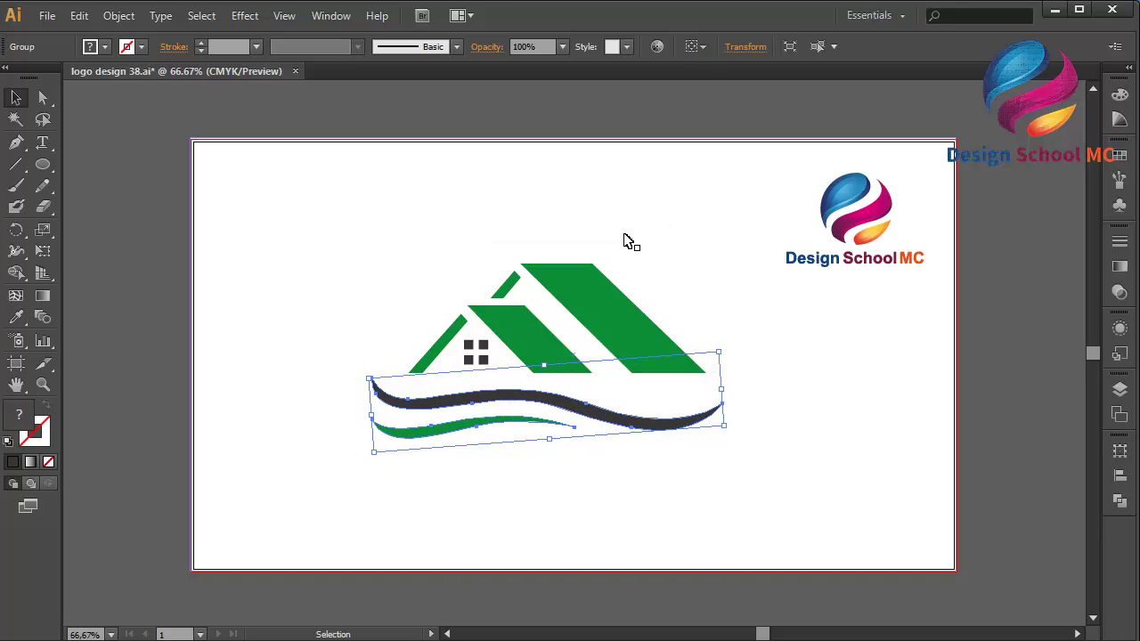
{"action": "left_click", "coordinate": [680, 178]}
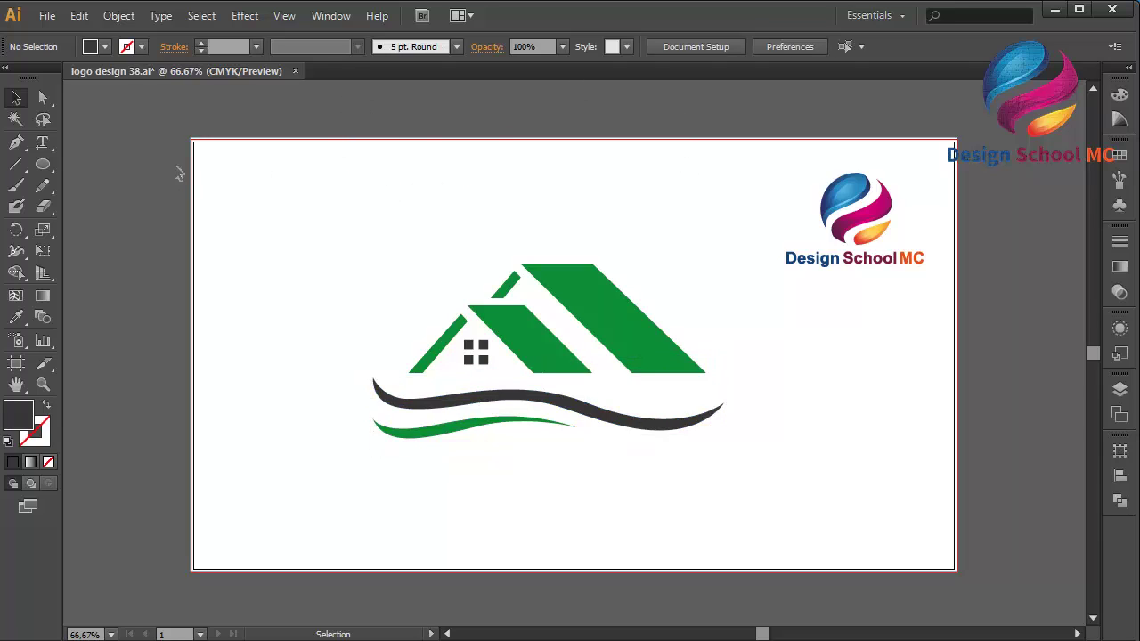
- Add the text "HouseDevs", enlarge it to about 104.77 pt and place it beneath the swooshes
{"action": "left_click", "coordinate": [42, 143]}
{"action": "left_click", "coordinate": [433, 510]}
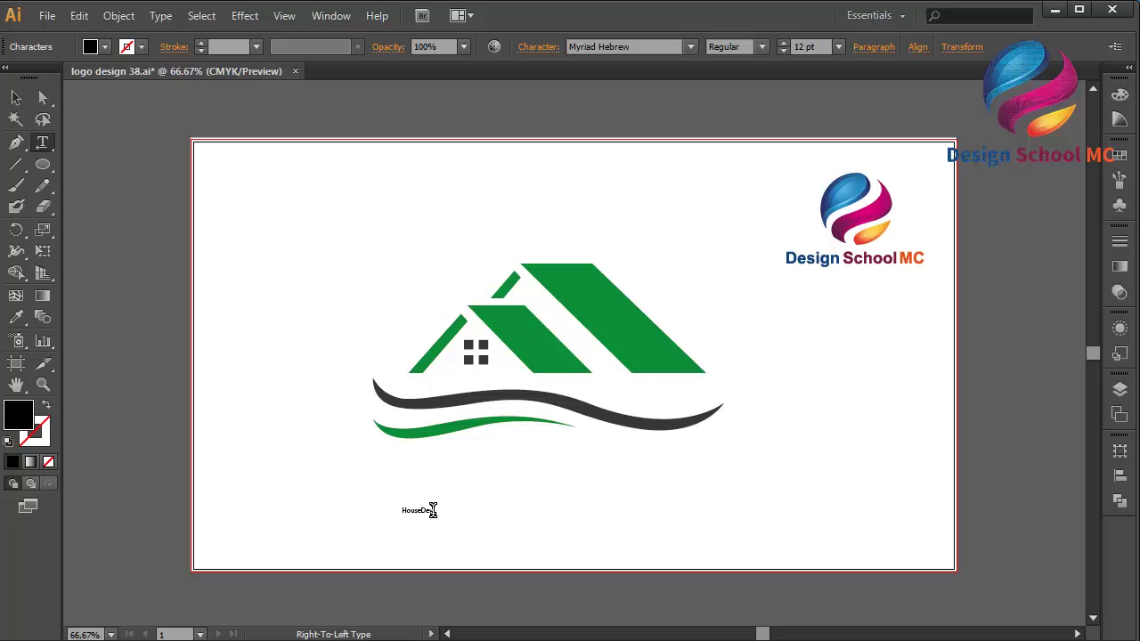
{"action": "left_click", "coordinate": [15, 97]}
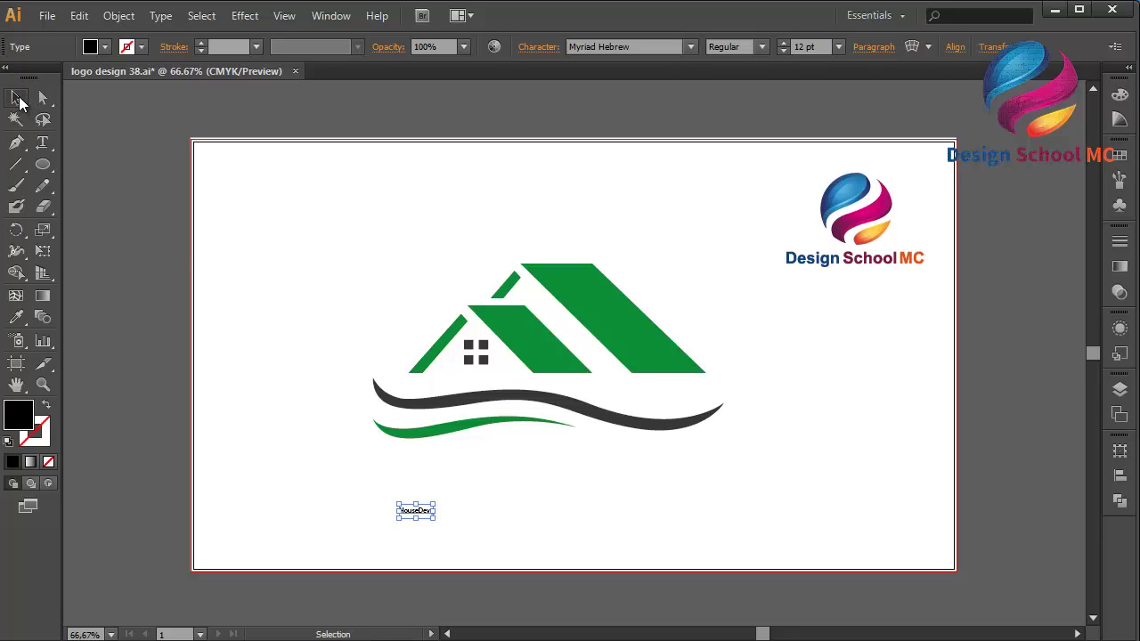
{"action": "left_click_drag", "start_coordinate": [437, 510], "coordinate": [693, 532]}
{"action": "left_click_drag", "start_coordinate": [610, 533], "coordinate": [594, 496]}
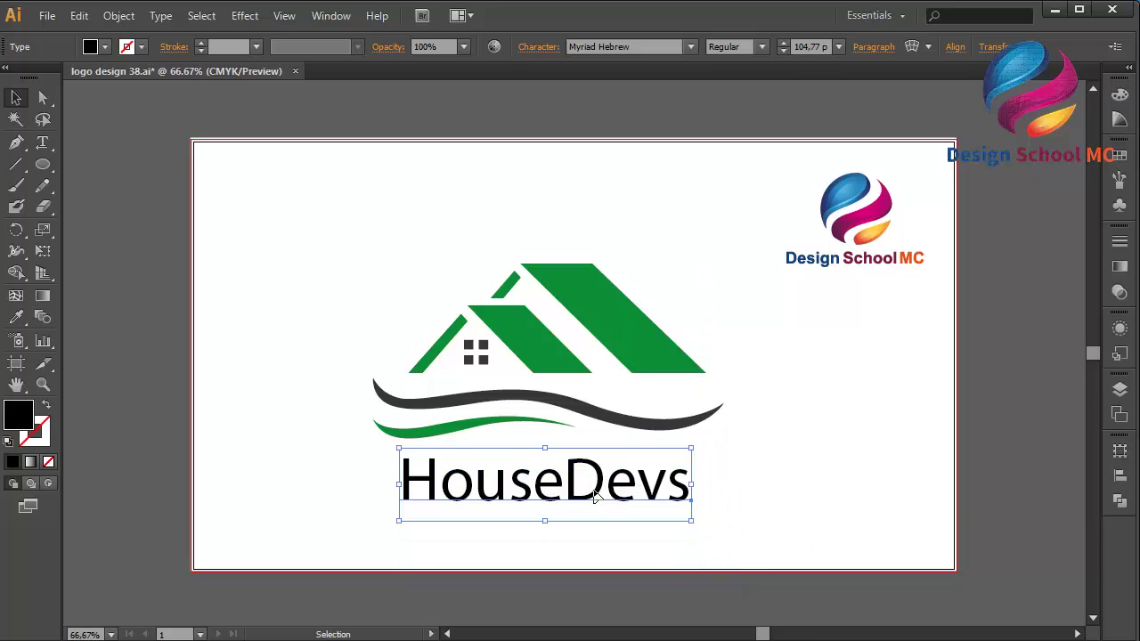
- Try other fonts on the HouseDevs text up to Lucida Sans Unicode and check that font's available styles
{"action": "left_click", "coordinate": [694, 45]}
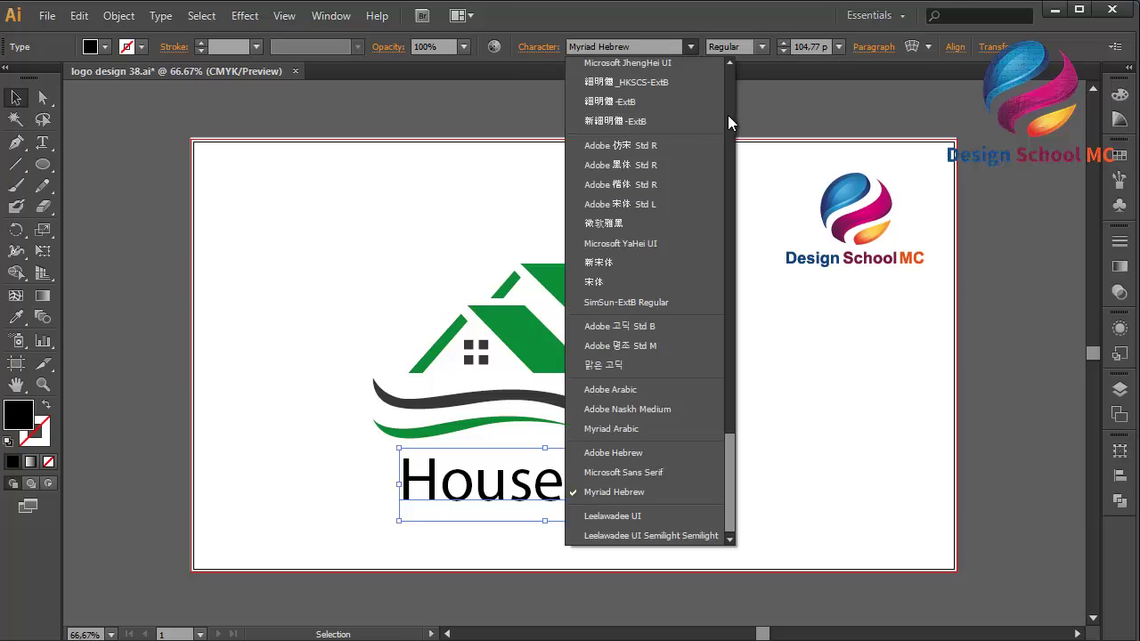
{"action": "scroll", "coordinate": [728, 114], "scroll_direction": "up", "scroll_amount": 15}
{"action": "left_click", "coordinate": [615, 133]}
{"action": "left_click", "coordinate": [616, 47]}
{"action": "key", "text": "Up"}
{"action": "key", "text": "Up"}
{"action": "key", "text": "Up"}
{"action": "key", "text": "Up"}
{"action": "key", "text": "Up"}
{"action": "key", "text": "Up"}
{"action": "key", "text": "Up"}
{"action": "key", "text": "Up"}
{"action": "key", "text": "Up"}
{"action": "key", "text": "Up"}
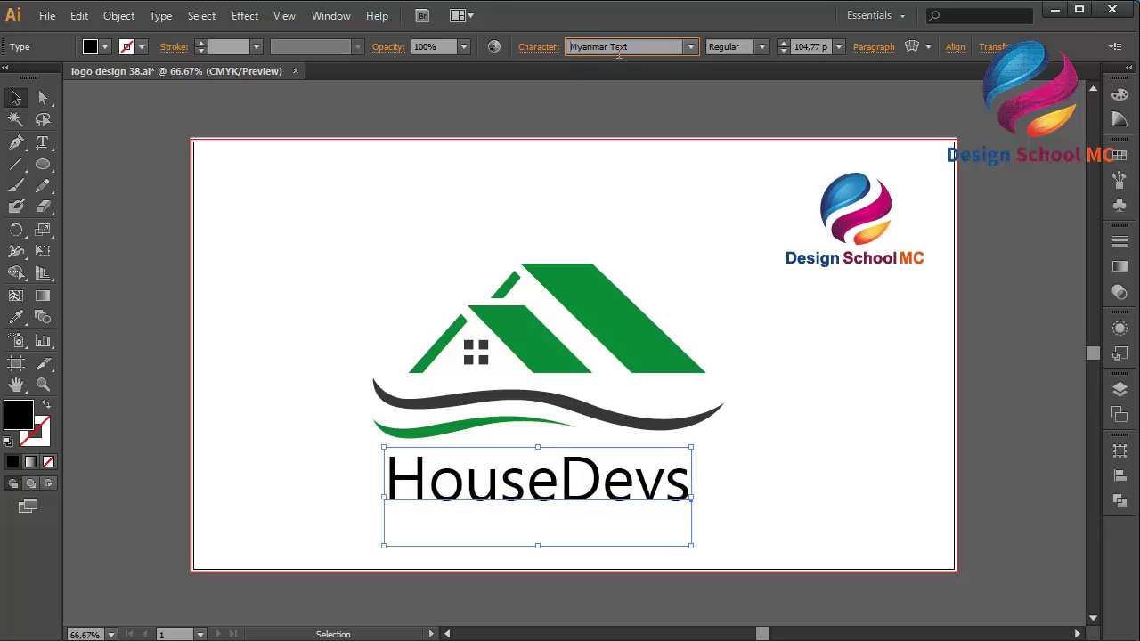
{"action": "key", "text": "Up"}
{"action": "key", "text": "Up"}
{"action": "key", "text": "Up"}
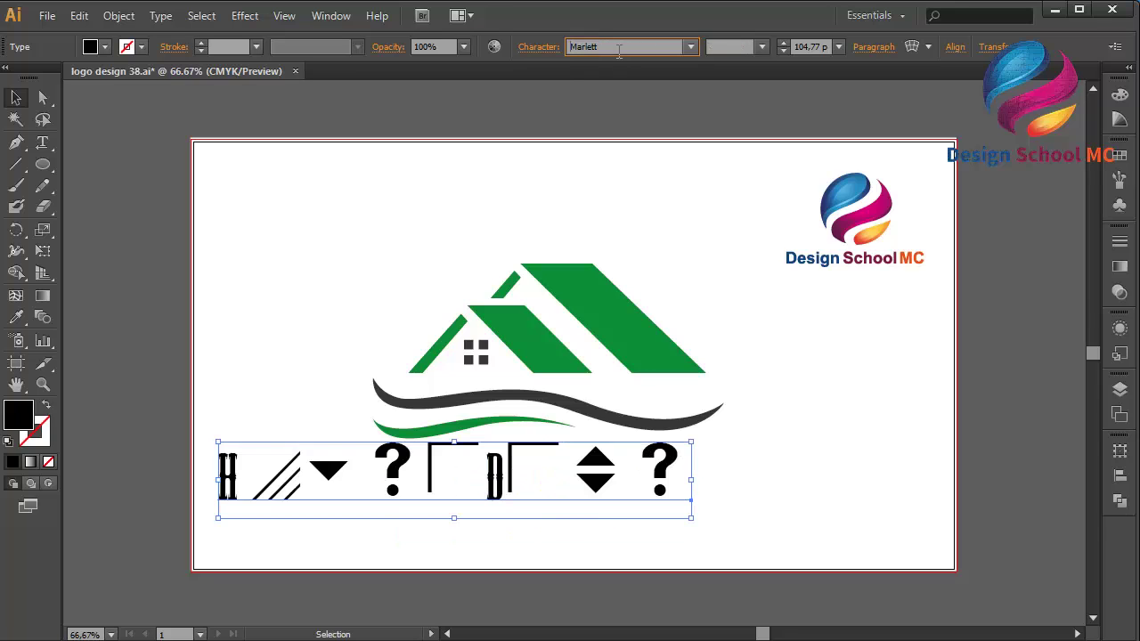
{"action": "key", "text": "Up"}
{"action": "key", "text": "Up"}
{"action": "key", "text": "Up"}
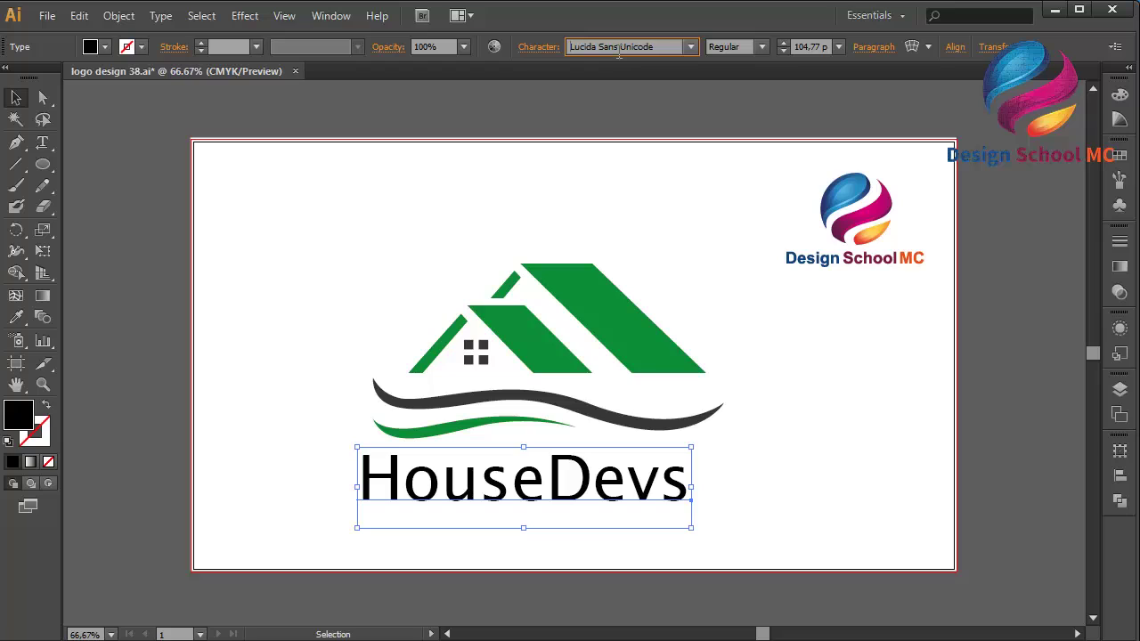
{"action": "left_click", "coordinate": [761, 47]}
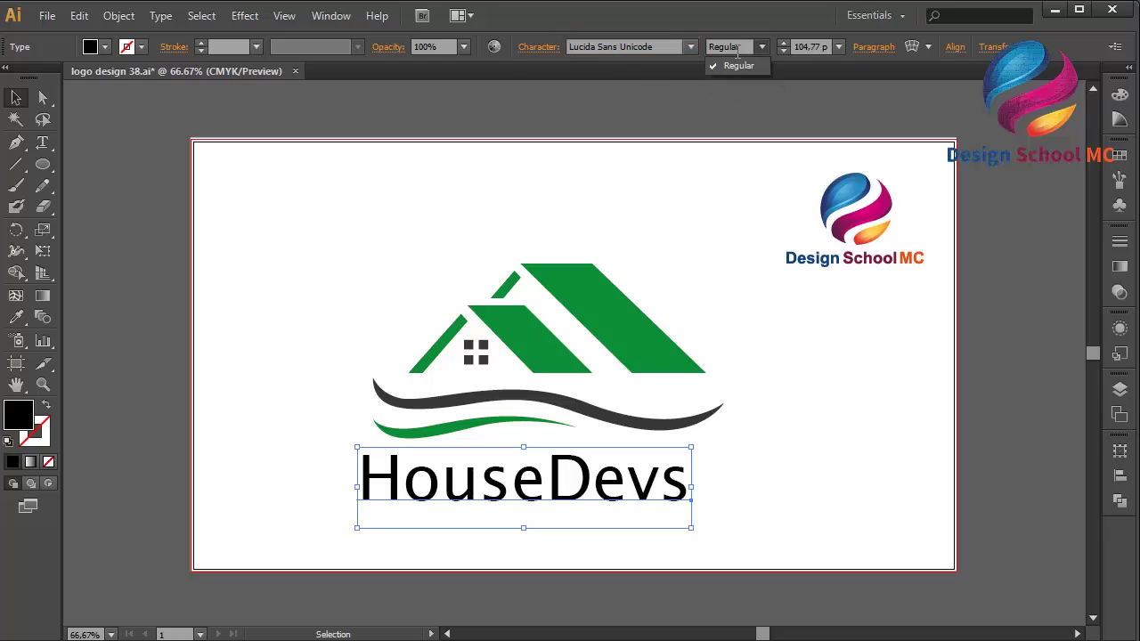
{"action": "left_click", "coordinate": [755, 50]}
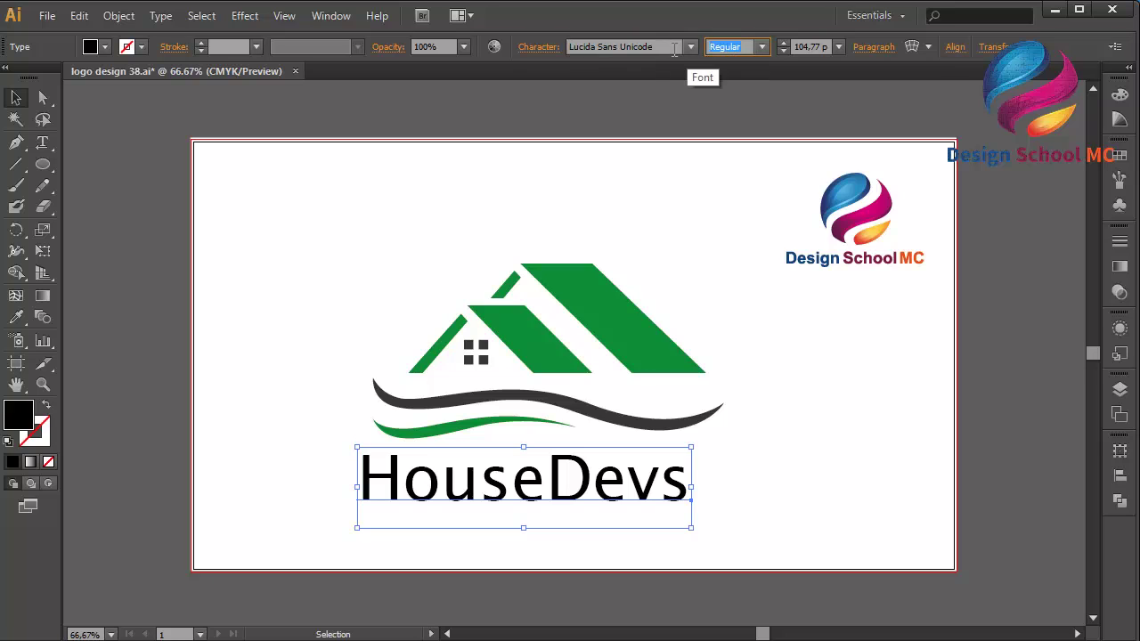
- Try Lucida Console on the HouseDevs text and check its available styles
{"action": "left_click", "coordinate": [675, 49]}
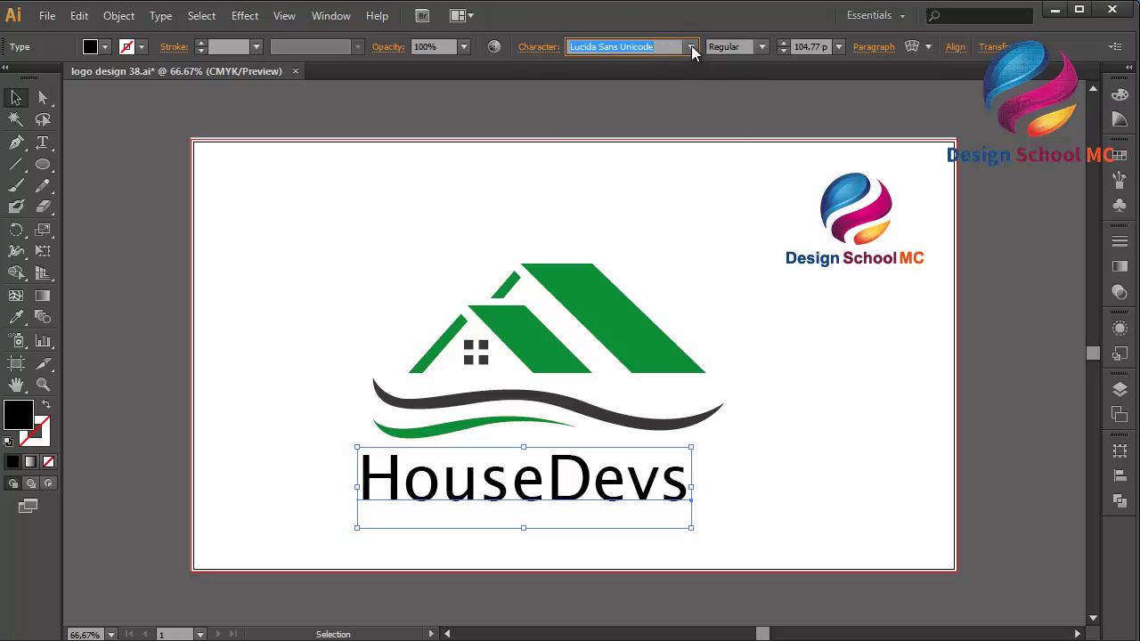
{"action": "left_click", "coordinate": [691, 47]}
{"action": "left_click", "coordinate": [669, 45]}
{"action": "left_click", "coordinate": [669, 45]}
{"action": "key", "text": "Up"}
{"action": "key", "text": "Up"}
{"action": "key", "text": "Up"}
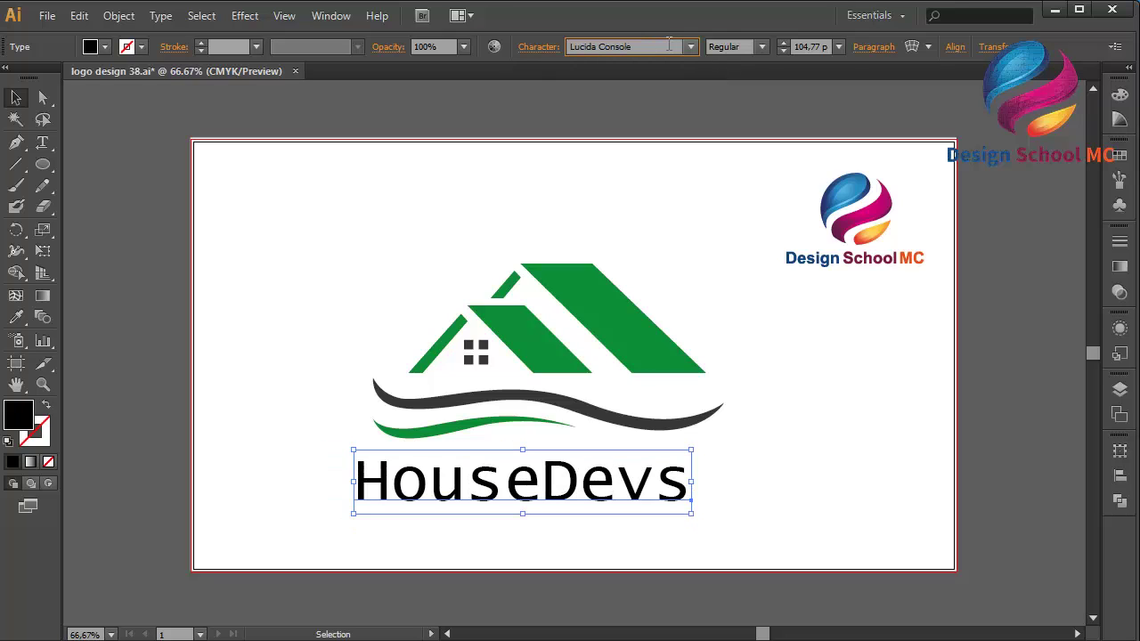
{"action": "left_click", "coordinate": [762, 47]}
- Set the HouseDevs text in Georgia with the Bold style
{"action": "left_click", "coordinate": [662, 47]}
{"action": "key", "text": "Up"}
{"action": "key", "text": "Up"}
{"action": "key", "text": "Up"}
{"action": "key", "text": "Up"}
{"action": "key", "text": "Up"}
{"action": "key", "text": "Up"}
{"action": "key", "text": "Up"}
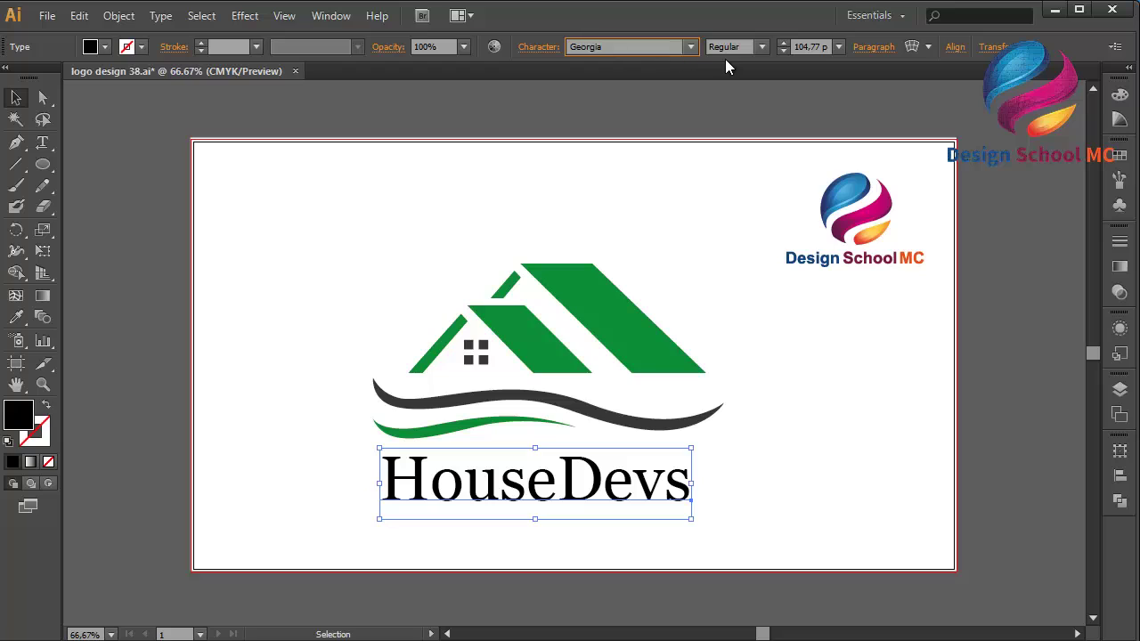
{"action": "left_click", "coordinate": [762, 47]}
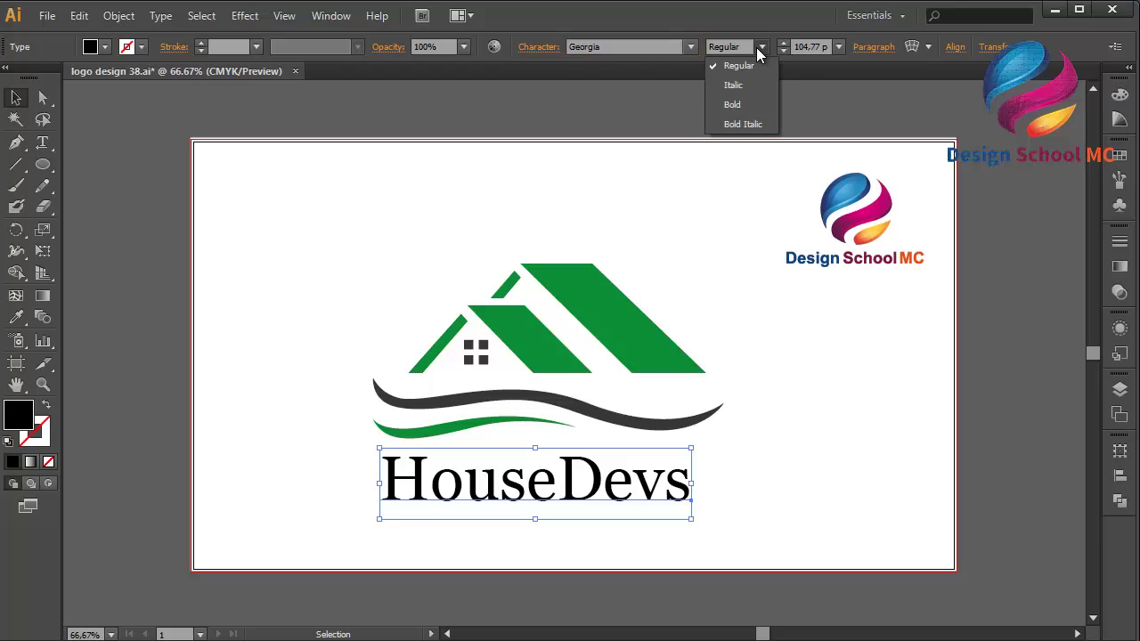
{"action": "left_click", "coordinate": [731, 105]}
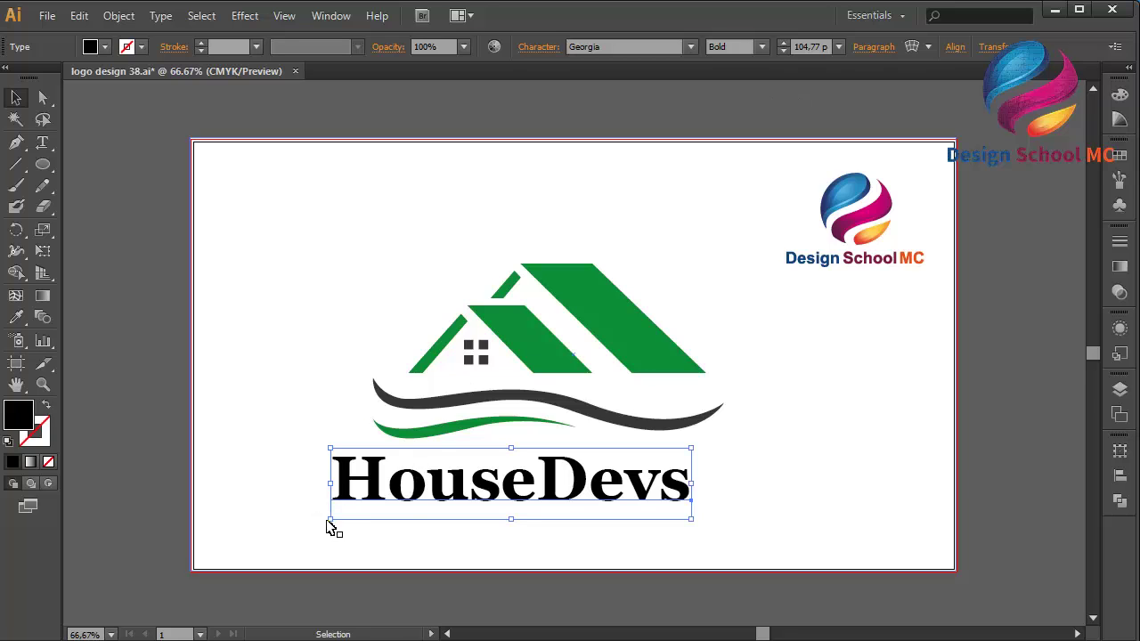
- Scale the HouseDevs text down to about 91.88 pt, centre it beneath the swooshes and deselect it
{"action": "left_click_drag", "start_coordinate": [330, 518], "coordinate": [370, 519]}
{"action": "left_click_drag", "start_coordinate": [530, 495], "coordinate": [537, 491]}
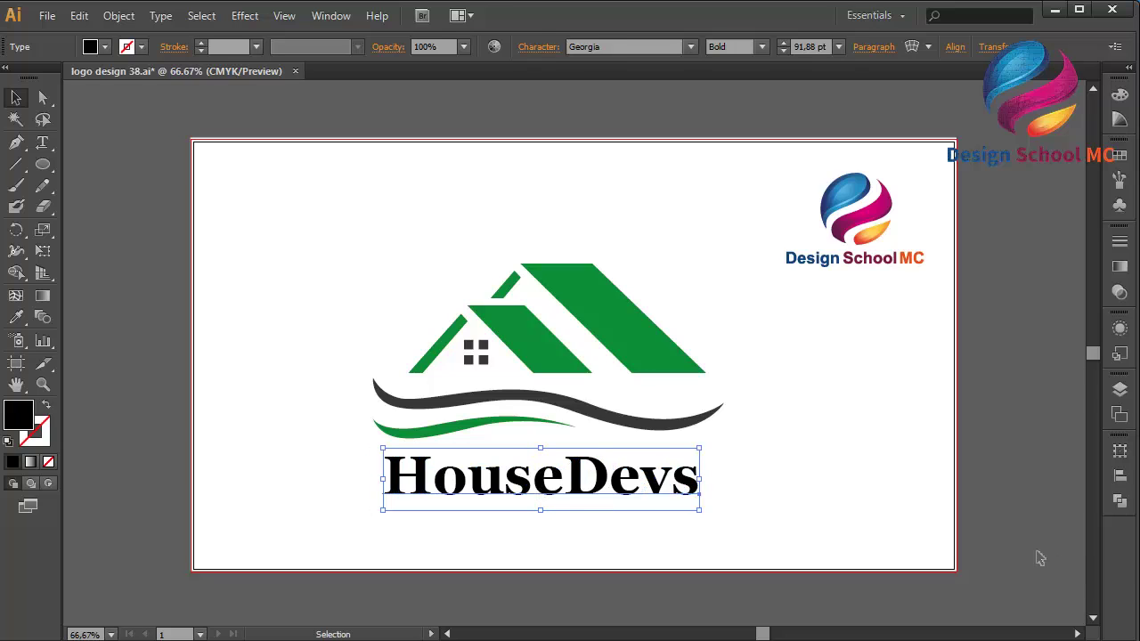
{"action": "left_click", "coordinate": [999, 547]}
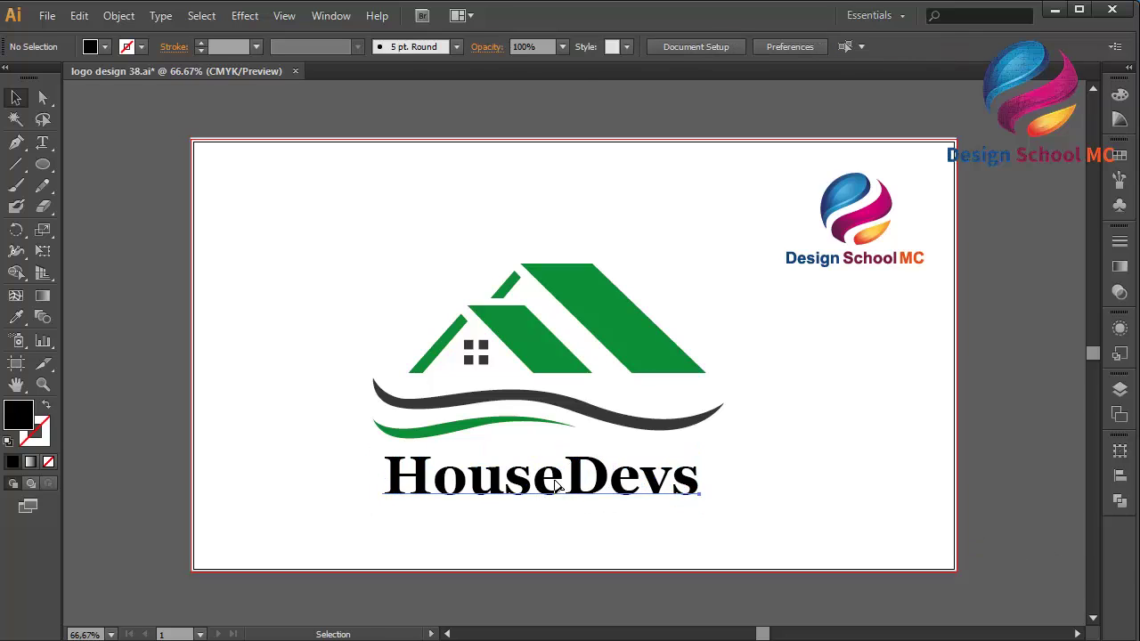
- Fill the letters "Devs" with the same dark grey swatch as the long swoosh
{"action": "key", "text": "t"}
{"action": "left_click", "coordinate": [560, 480]}
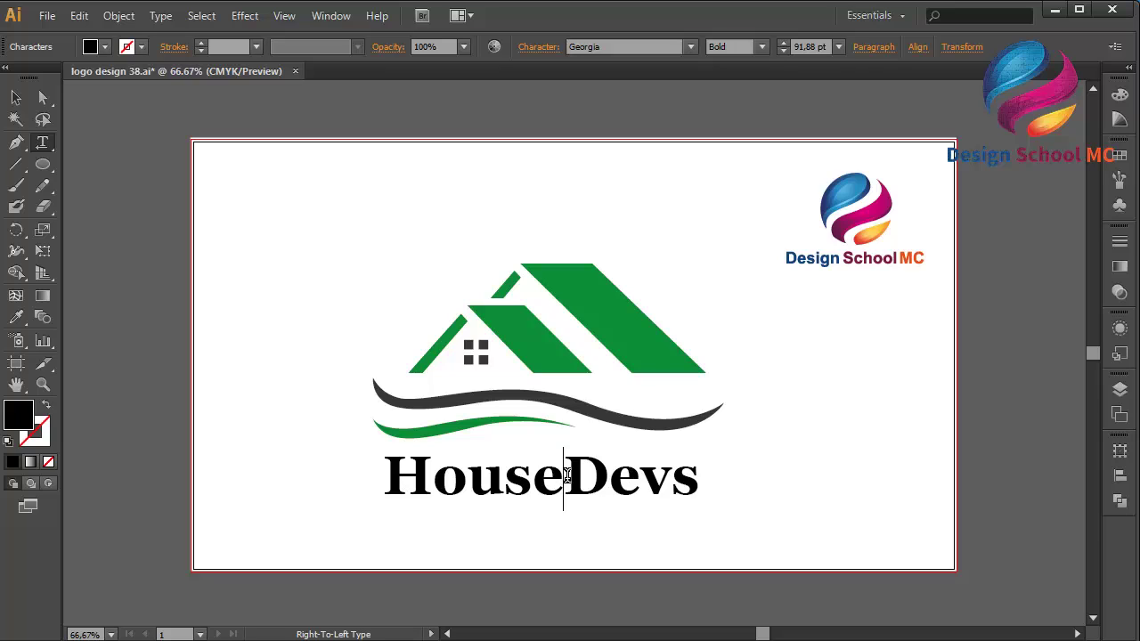
{"action": "left_click_drag", "start_coordinate": [561, 478], "coordinate": [710, 481]}
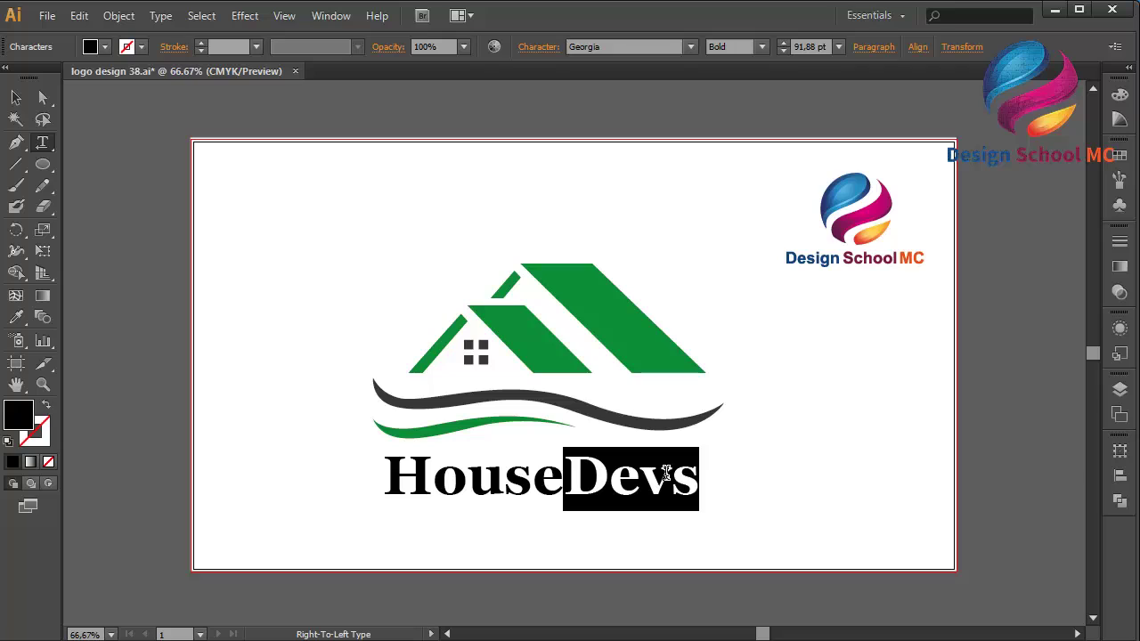
{"action": "left_click", "coordinate": [1120, 155]}
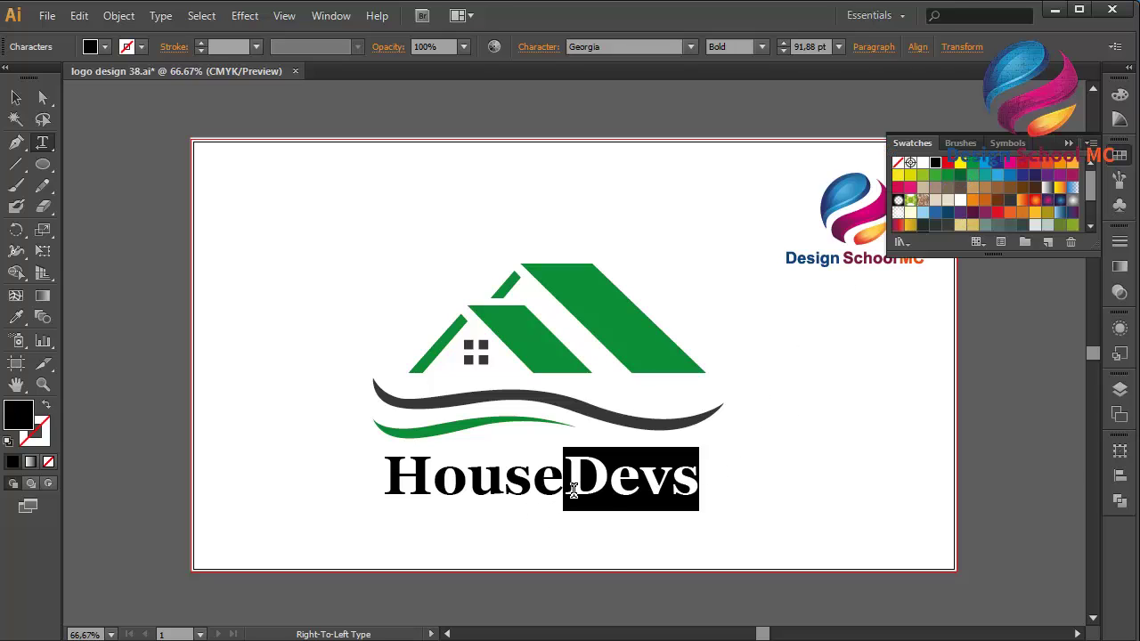
{"action": "scroll", "coordinate": [1085, 211], "scroll_direction": "down", "scroll_amount": 3}
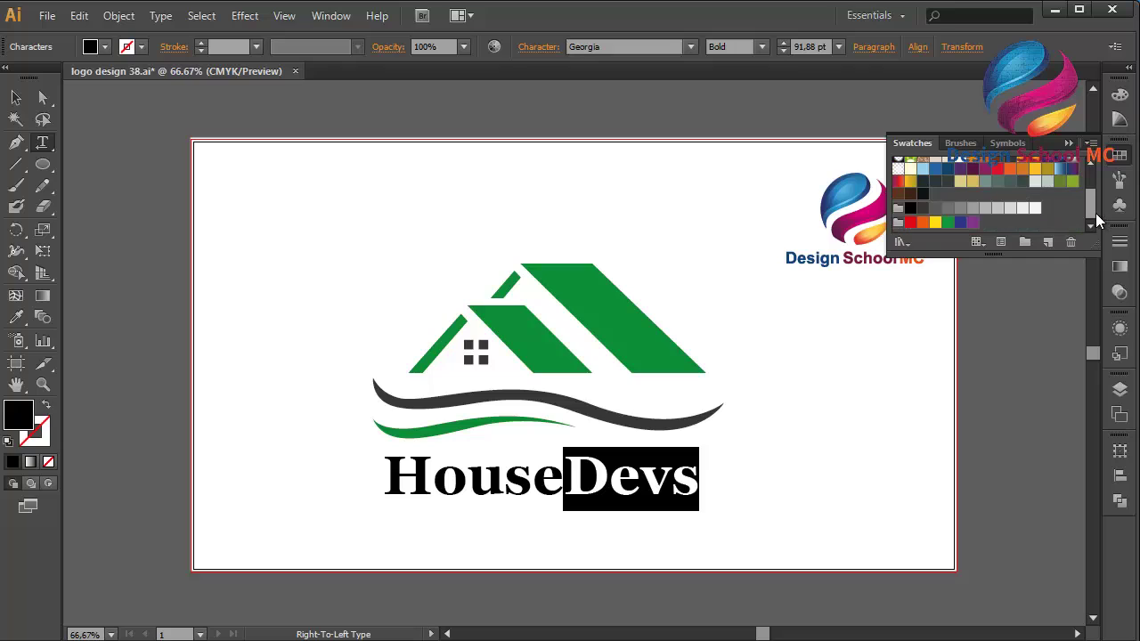
{"action": "left_click", "coordinate": [933, 208]}
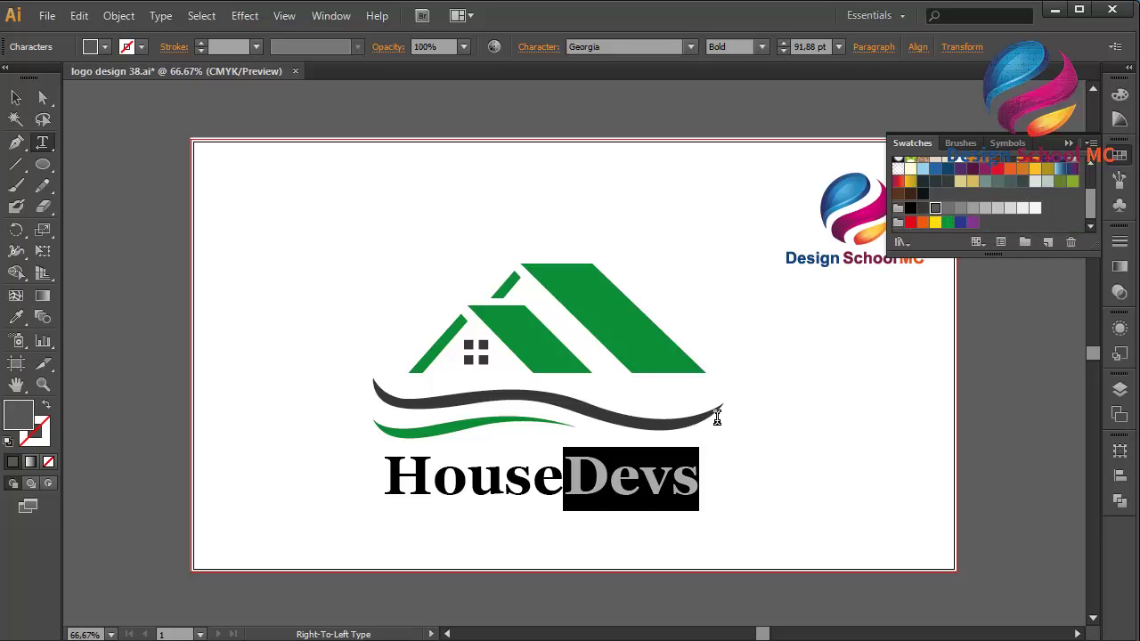
{"action": "left_click_drag", "start_coordinate": [566, 478], "coordinate": [699, 470]}
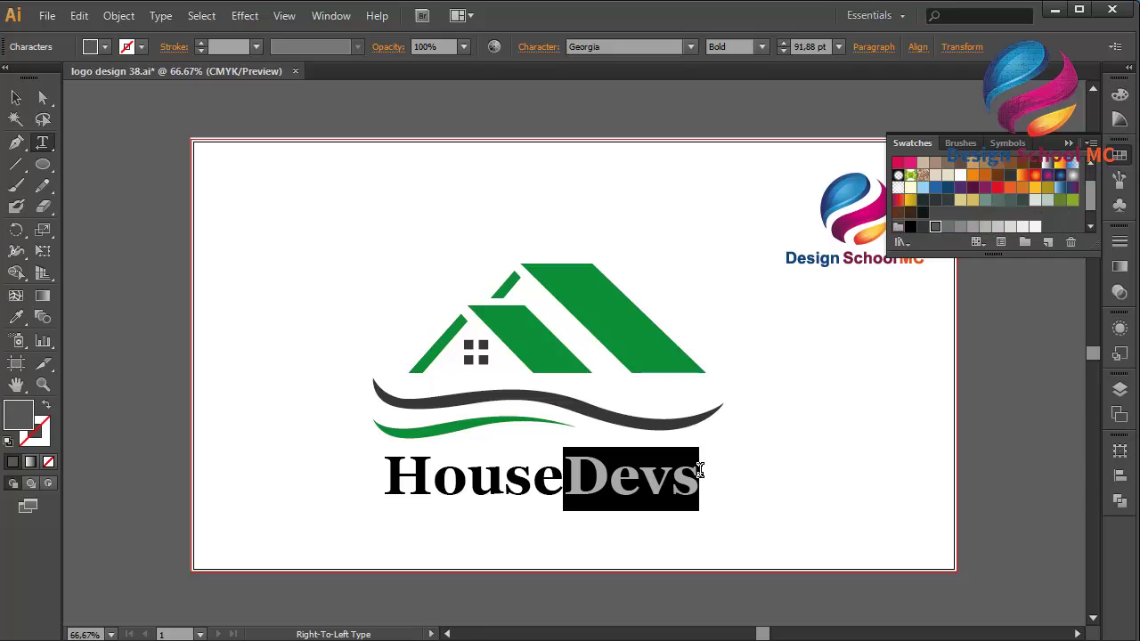
{"action": "left_click", "coordinate": [922, 226]}
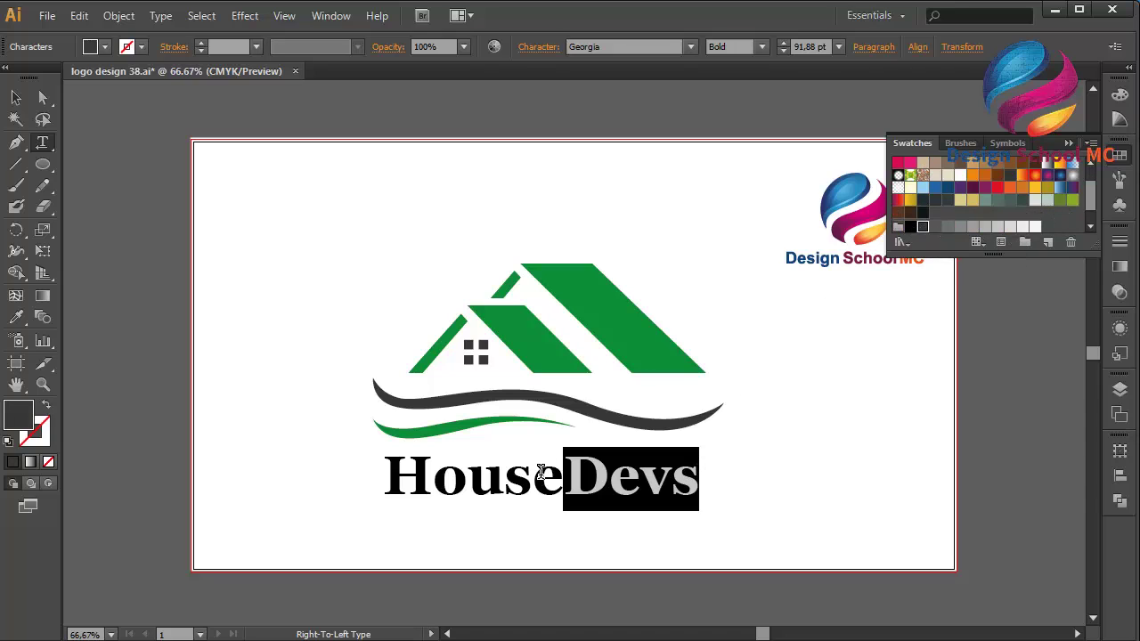
- Fill the letters "House" with the same green swatch as the roof
{"action": "left_click_drag", "start_coordinate": [561, 479], "coordinate": [384, 485]}
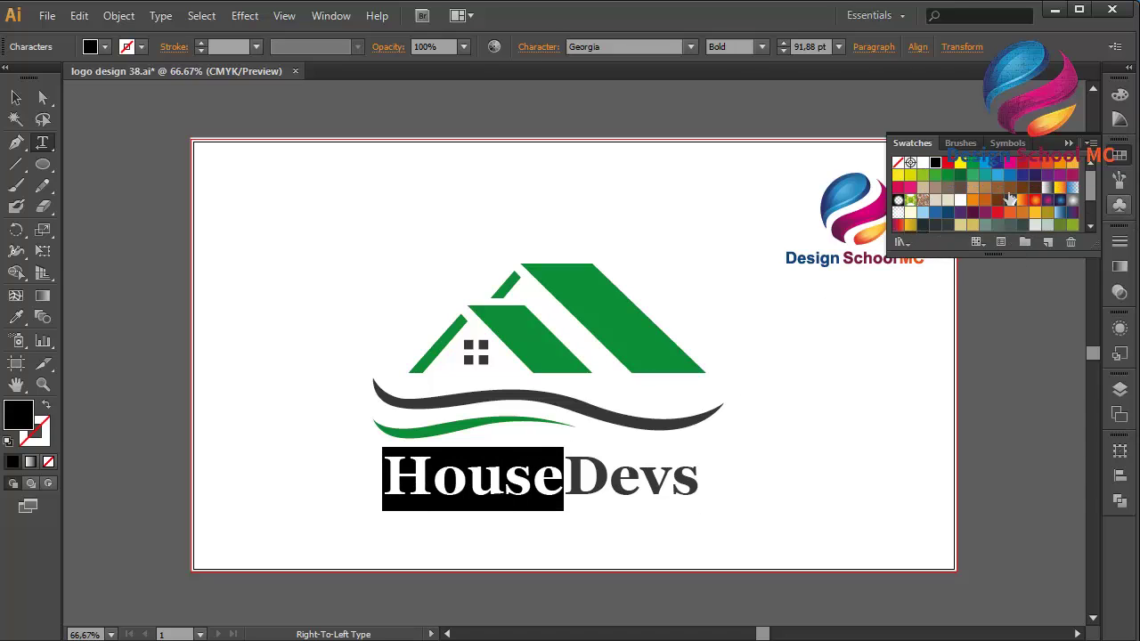
{"action": "left_click", "coordinate": [947, 175]}
{"action": "left_click", "coordinate": [561, 481]}
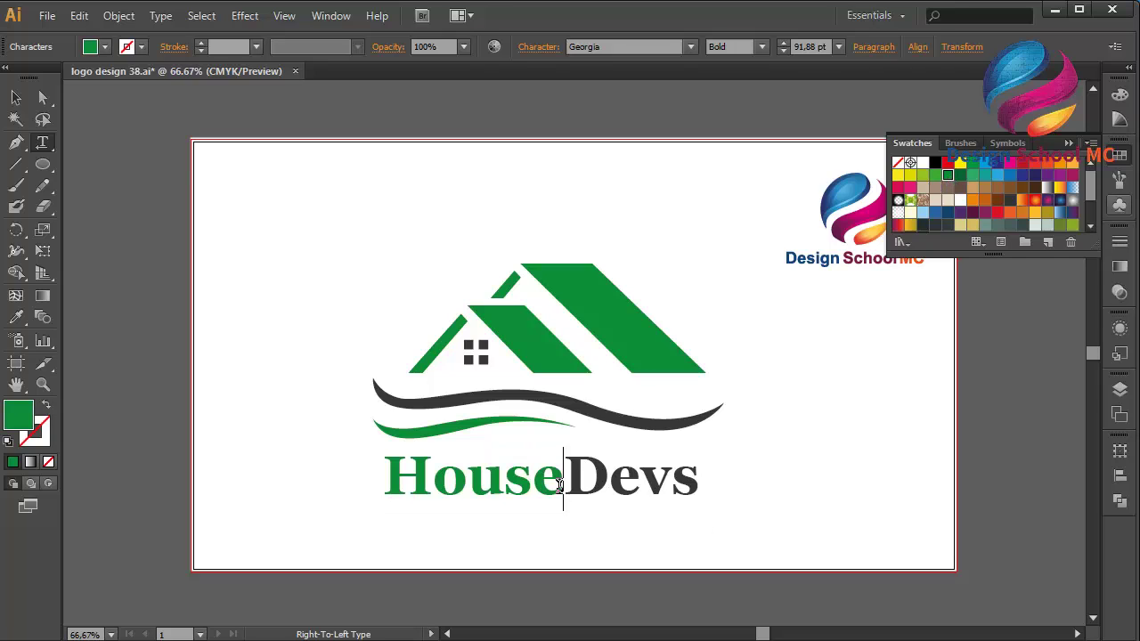
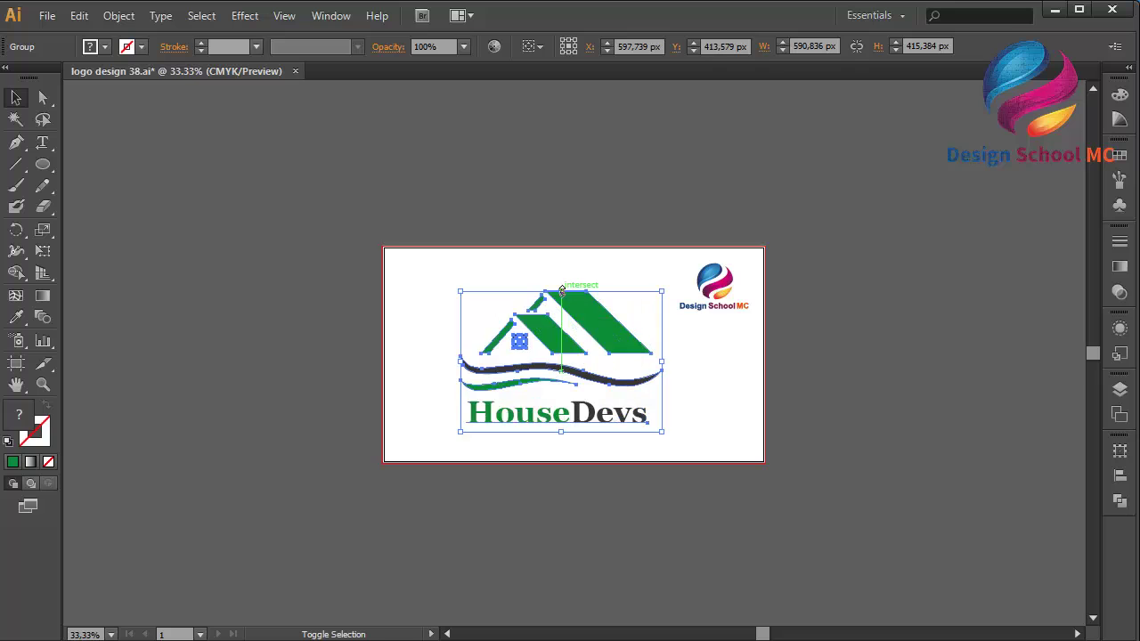
- Nudge the whole logo up and slightly right on the artboard, to about X 603.7 px and Y 369.6 px
{"action": "key", "text": "Up"}
{"action": "key", "text": "Up"}
{"action": "key", "text": "Up"}
{"action": "key", "text": "Up"}
{"action": "key", "text": "Up"}
{"action": "key", "text": "Up"}
{"action": "key", "text": "Up"}
{"action": "key", "text": "Up"}
{"action": "key", "text": "Up"}
{"action": "key", "text": "Up"}
{"action": "key", "text": "Up"}
{"action": "key", "text": "Up"}
{"action": "key", "text": "Up"}
{"action": "key", "text": "Up"}
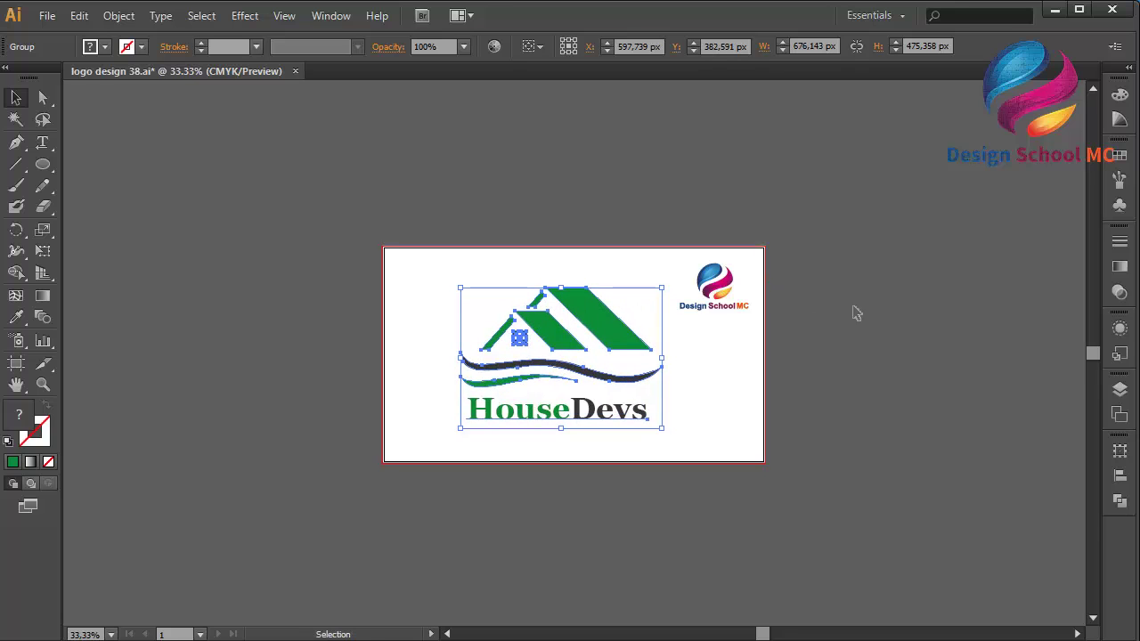
{"action": "key", "text": "Right"}
{"action": "key", "text": "Right"}
{"action": "key", "text": "Right"}
{"action": "key", "text": "Right"}
{"action": "key", "text": "Right"}
{"action": "key", "text": "Right"}
{"action": "key", "text": "Right"}
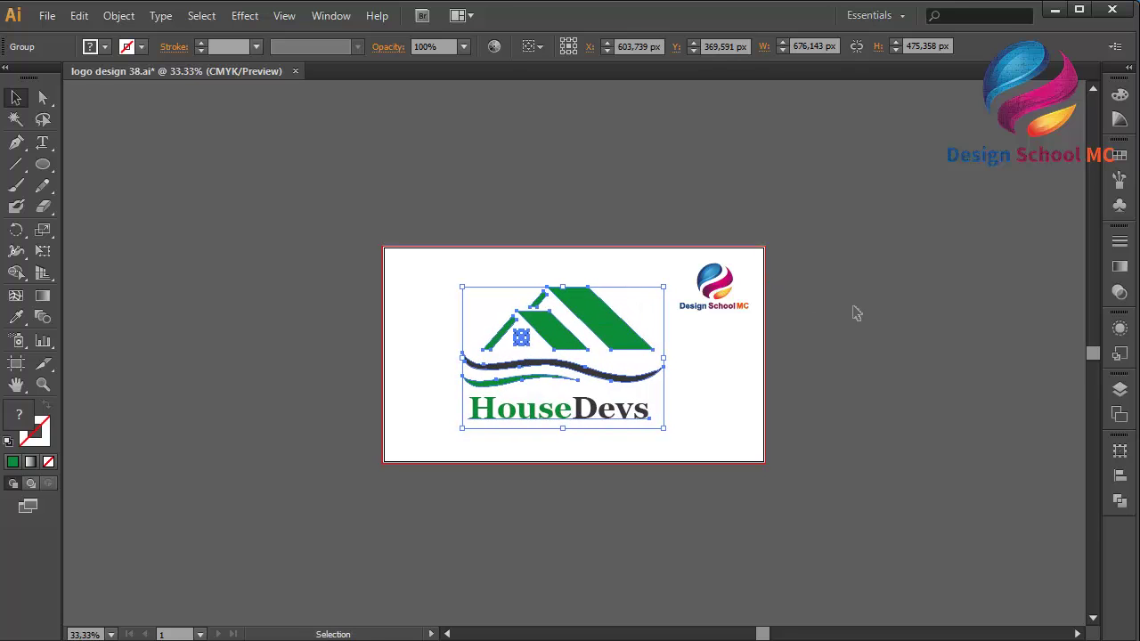
- Nudge the whole logo right and slightly down on the artboard to about X 634.7 px and Y 371.6 px, and deselect it
{"action": "key", "text": "Down"}
{"action": "key", "text": "Down"}
{"action": "key", "text": "Right"}
{"action": "key", "text": "Right"}
{"action": "key", "text": "Right"}
{"action": "key", "text": "Right"}
{"action": "key", "text": "Right"}
{"action": "key", "text": "Right"}
{"action": "key", "text": "Right"}
{"action": "key", "text": "Right"}
{"action": "key", "text": "Right"}
{"action": "key", "text": "Right"}
{"action": "key", "text": "Right"}
{"action": "key", "text": "Right"}
{"action": "key", "text": "Right"}
{"action": "key", "text": "Right"}
{"action": "key", "text": "Right"}
{"action": "key", "text": "Right"}
{"action": "key", "text": "Right"}
{"action": "key", "text": "Right"}
{"action": "key", "text": "Right"}
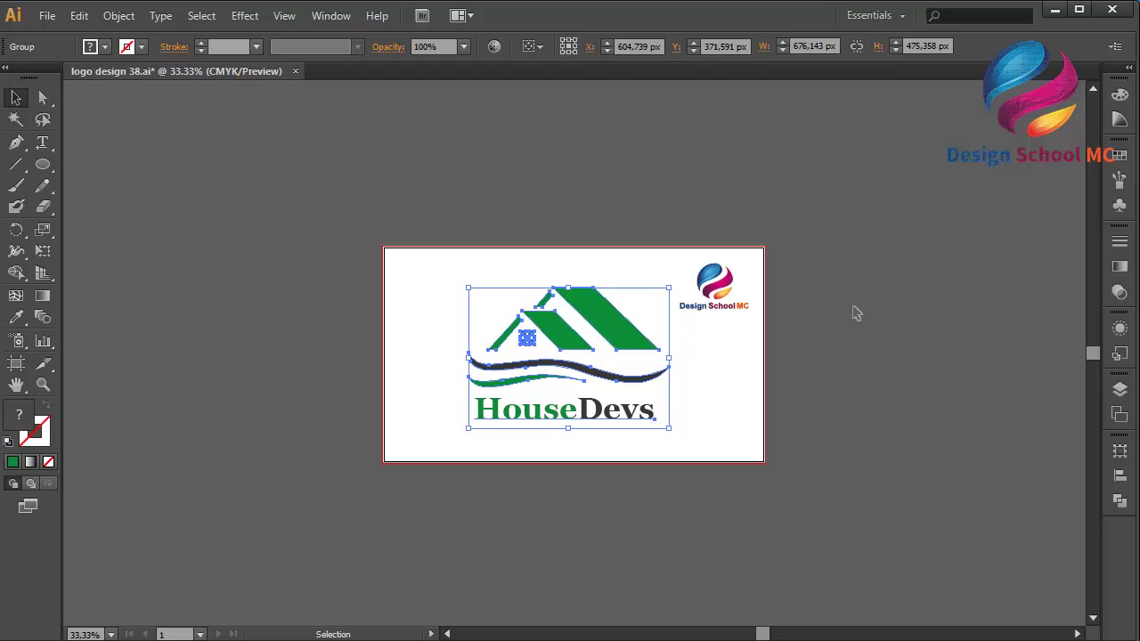
{"action": "left_click", "coordinate": [857, 312]}
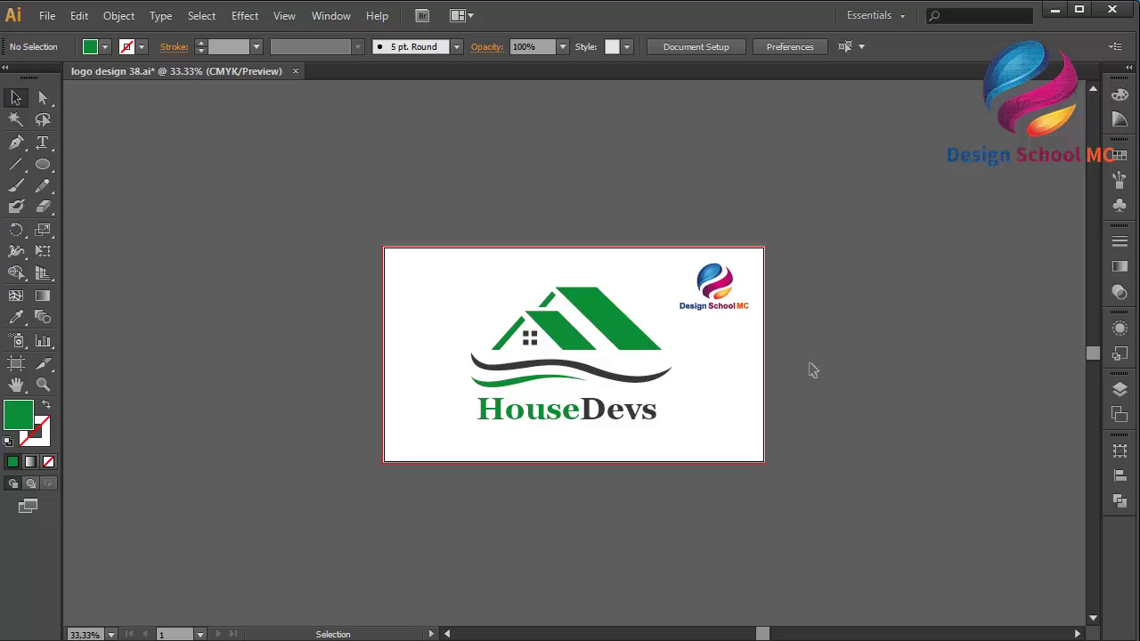
{"action": "left_click", "coordinate": [630, 411]}
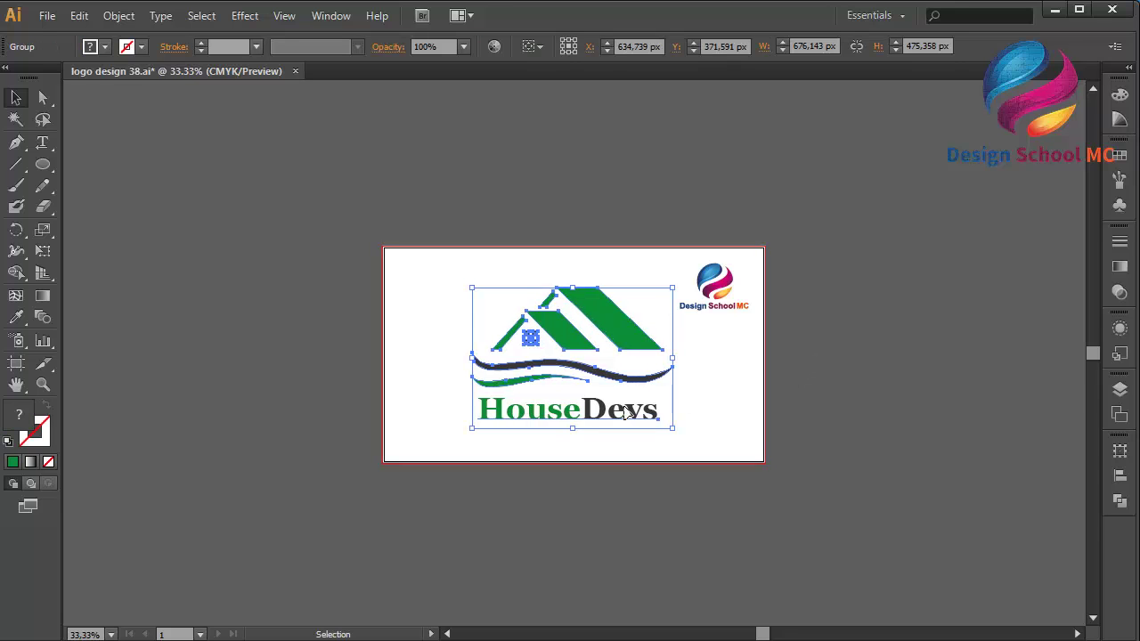
{"action": "left_click", "coordinate": [971, 410]}
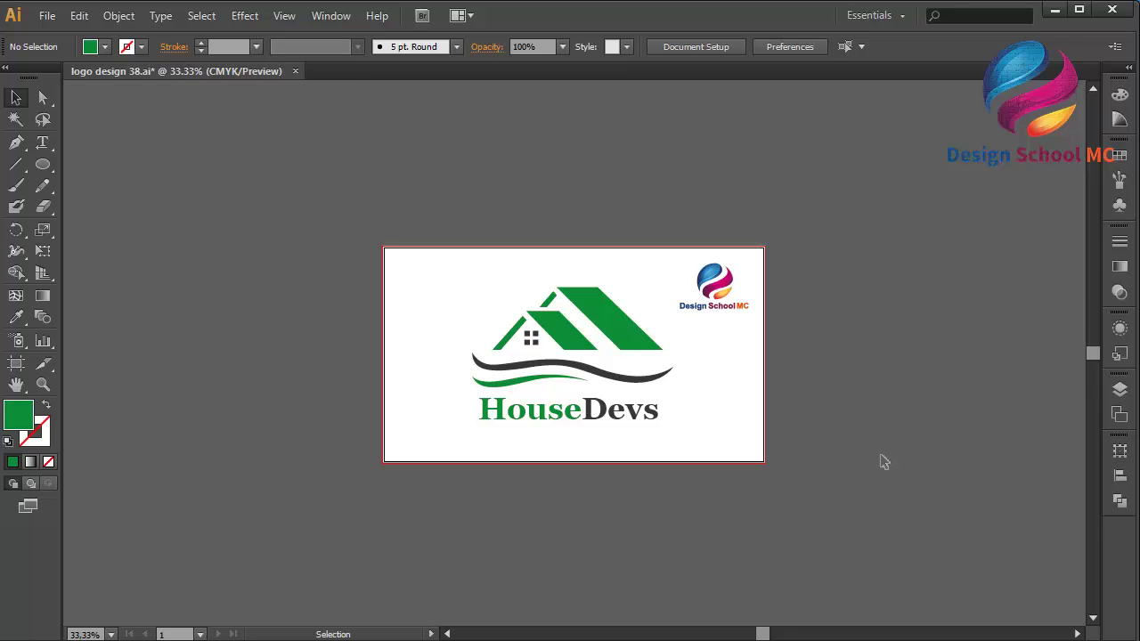
{"action": "key", "text": "ctrl+="}
{"action": "key", "text": "ctrl+="}
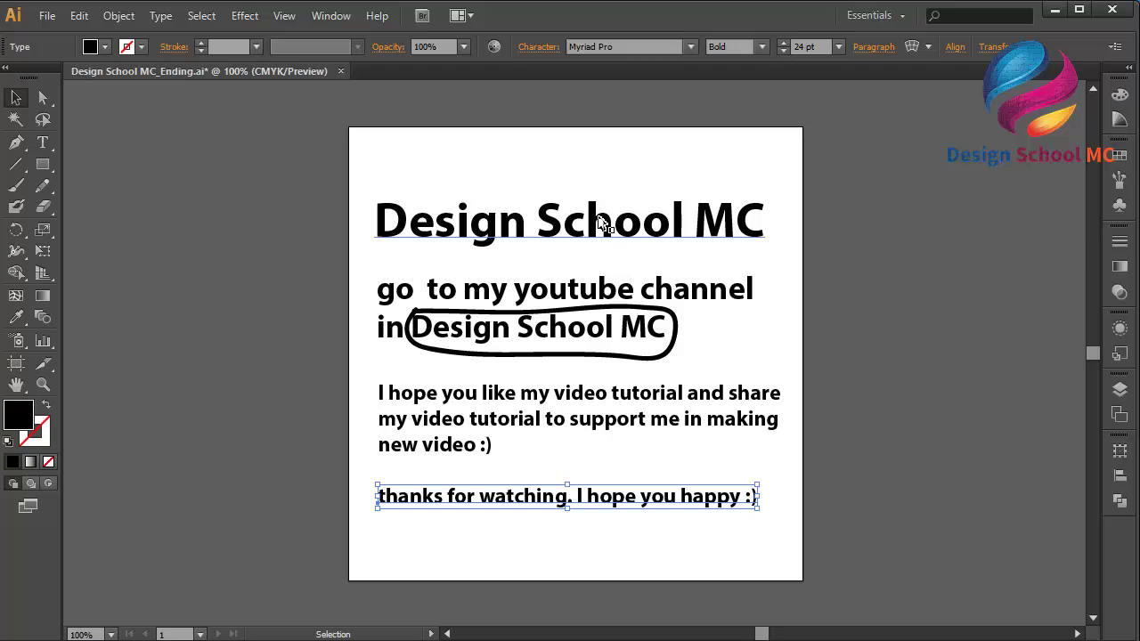
- In Design School MC_Ending.ai, fill the large "Design School MC" heading with dark red
{"action": "left_click", "coordinate": [599, 222]}
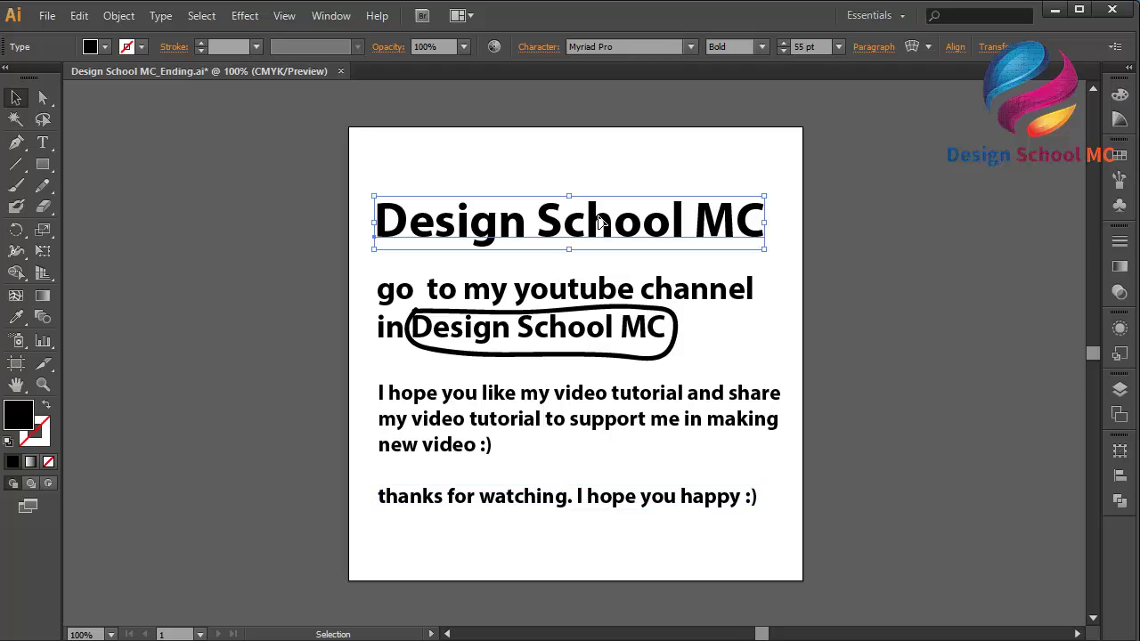
{"action": "left_click", "coordinate": [1118, 156]}
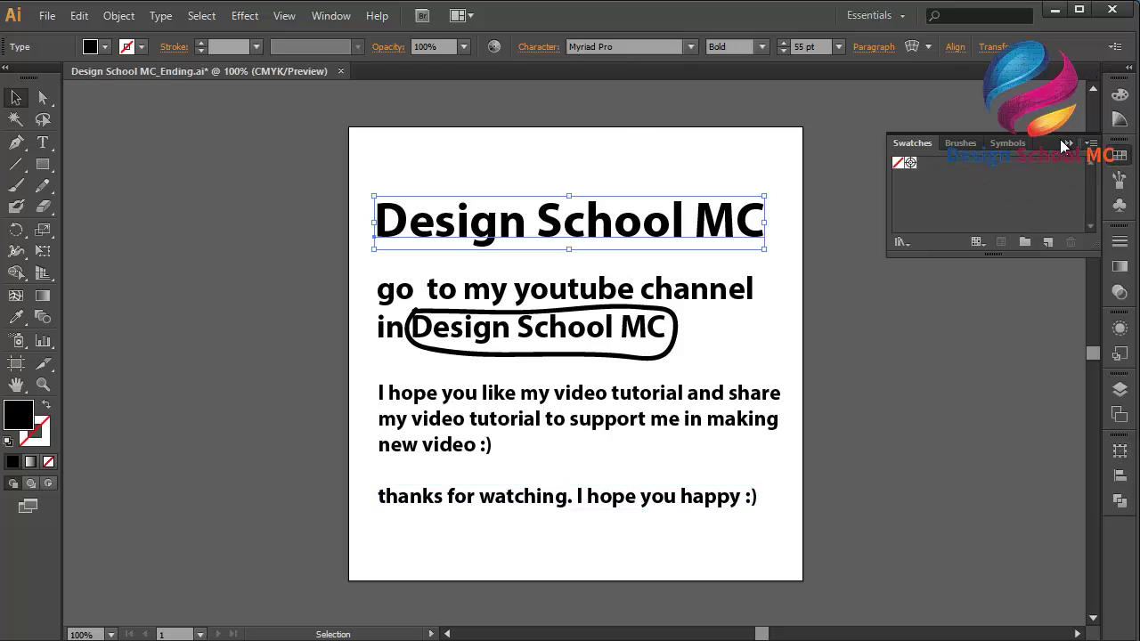
{"action": "left_click", "coordinate": [1063, 145]}
{"action": "double_click", "coordinate": [27, 418]}
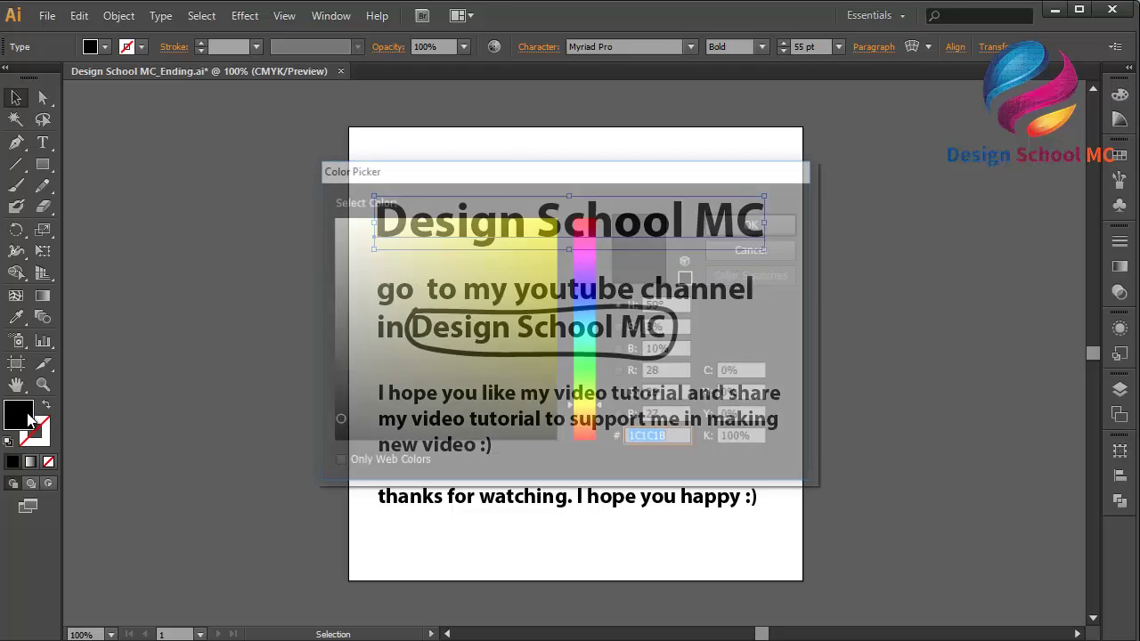
{"action": "left_click", "coordinate": [555, 307]}
{"action": "left_click_drag", "start_coordinate": [591, 299], "coordinate": [613, 208]}
{"action": "left_click", "coordinate": [723, 221]}
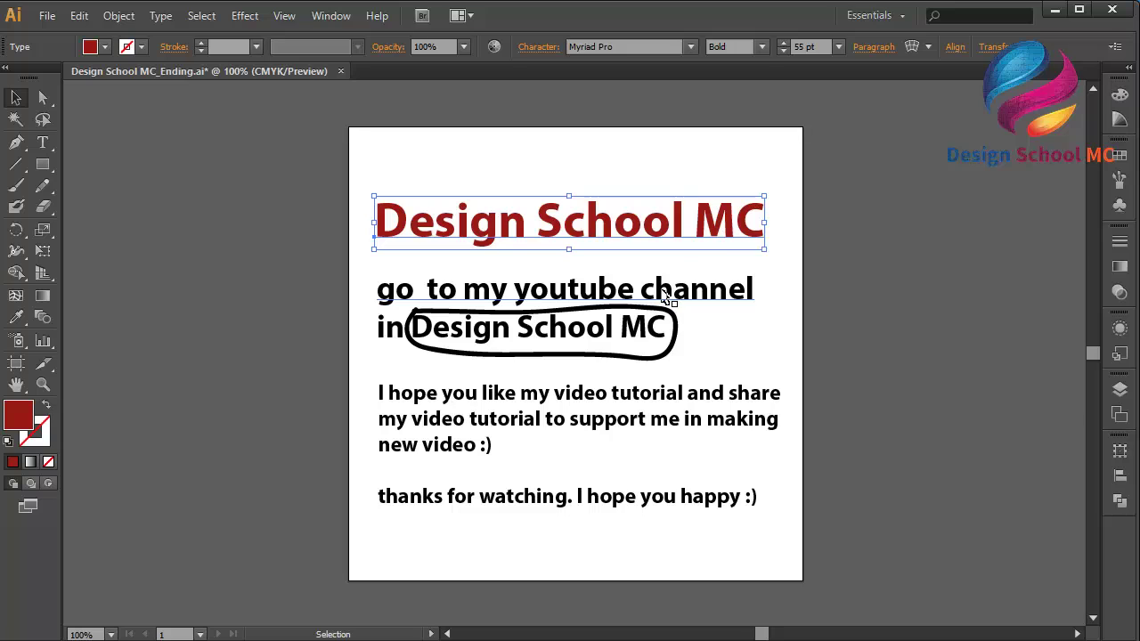
- Fill the circled words "Design School MC" beneath the youtube channel line with dark red 9B0000
{"action": "left_click", "coordinate": [666, 297]}
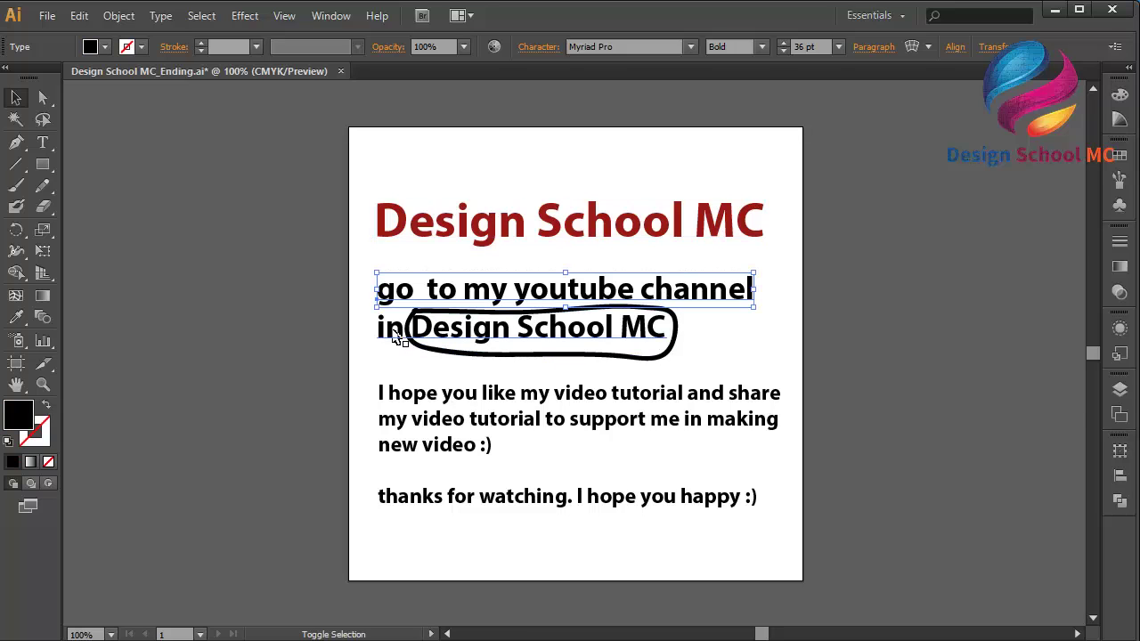
{"action": "key", "text": "t"}
{"action": "left_click", "coordinate": [416, 320]}
{"action": "left_click_drag", "start_coordinate": [414, 321], "coordinate": [668, 331]}
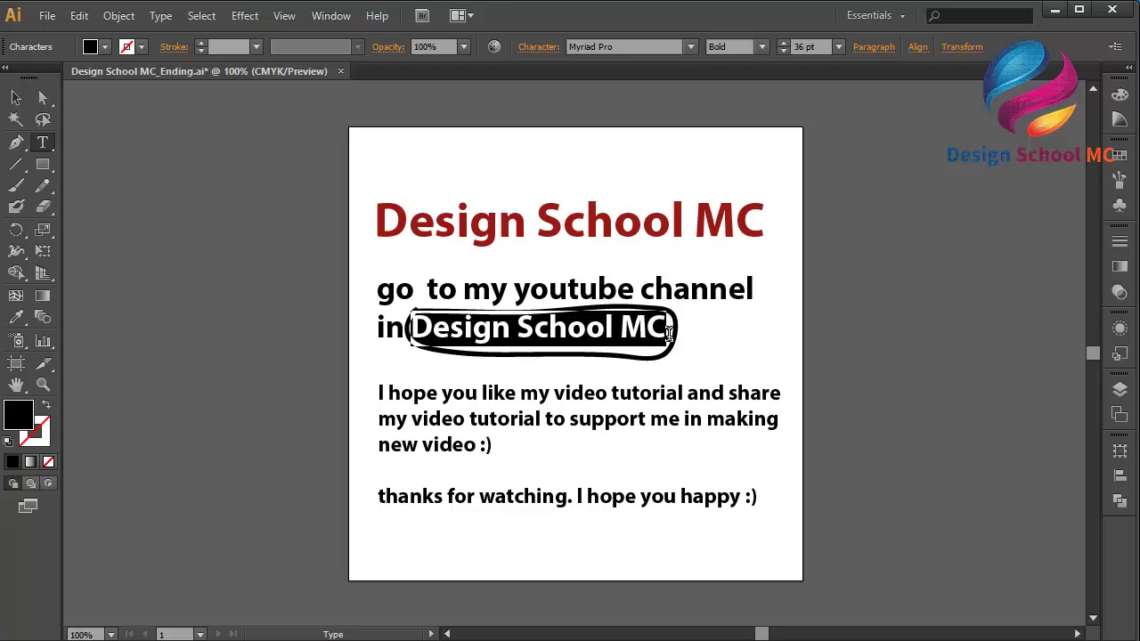
{"action": "double_click", "coordinate": [26, 426]}
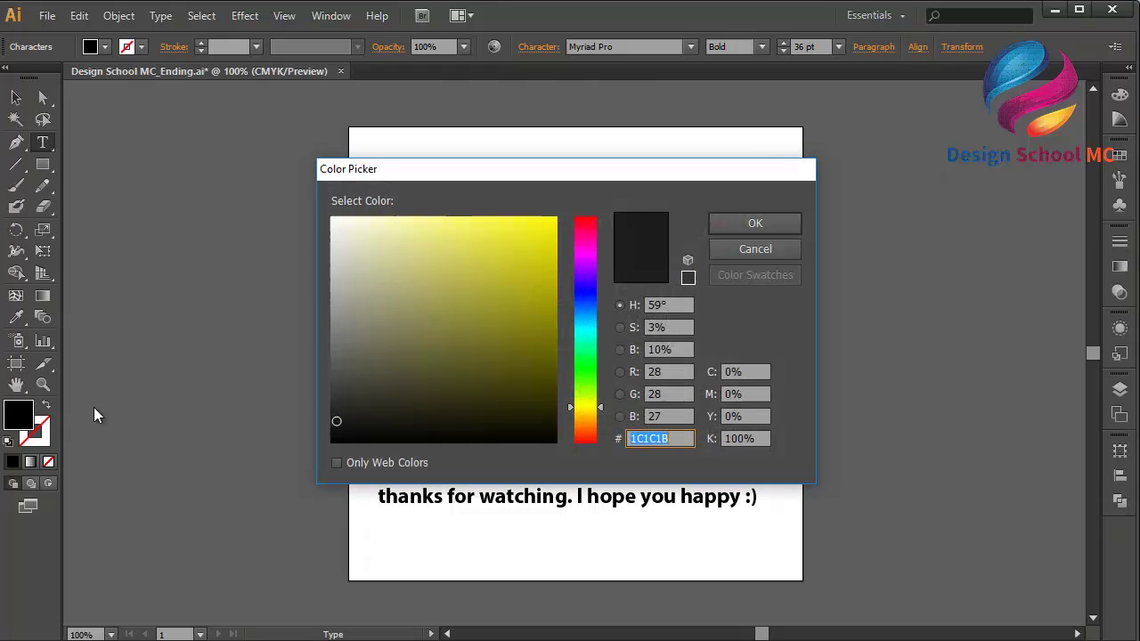
{"action": "left_click_drag", "start_coordinate": [504, 315], "coordinate": [590, 181]}
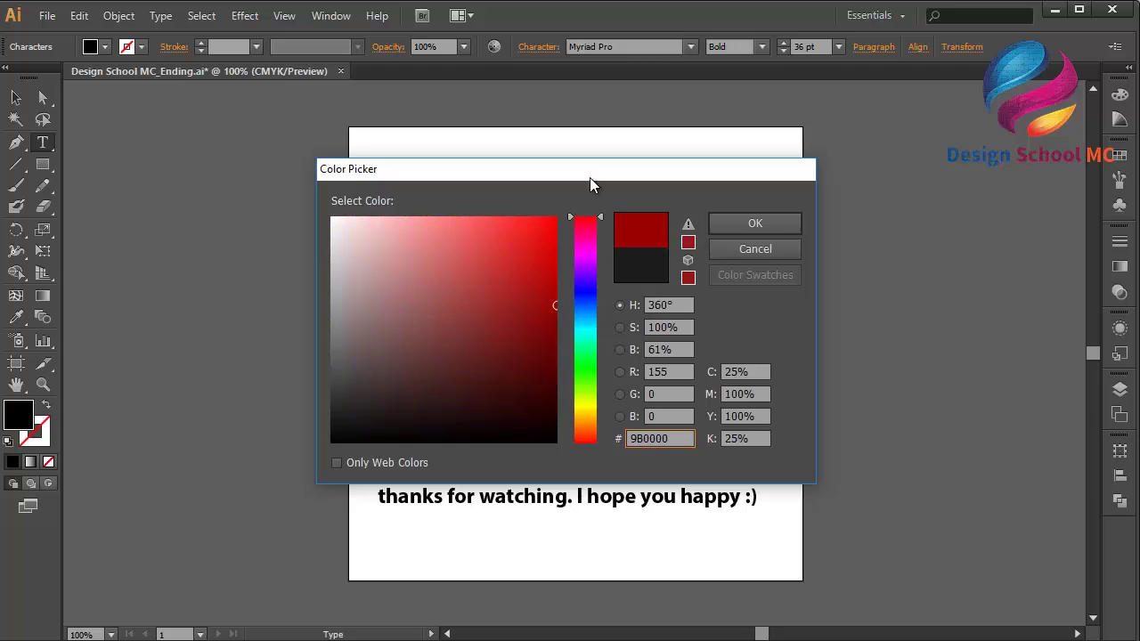
{"action": "left_click", "coordinate": [755, 223]}
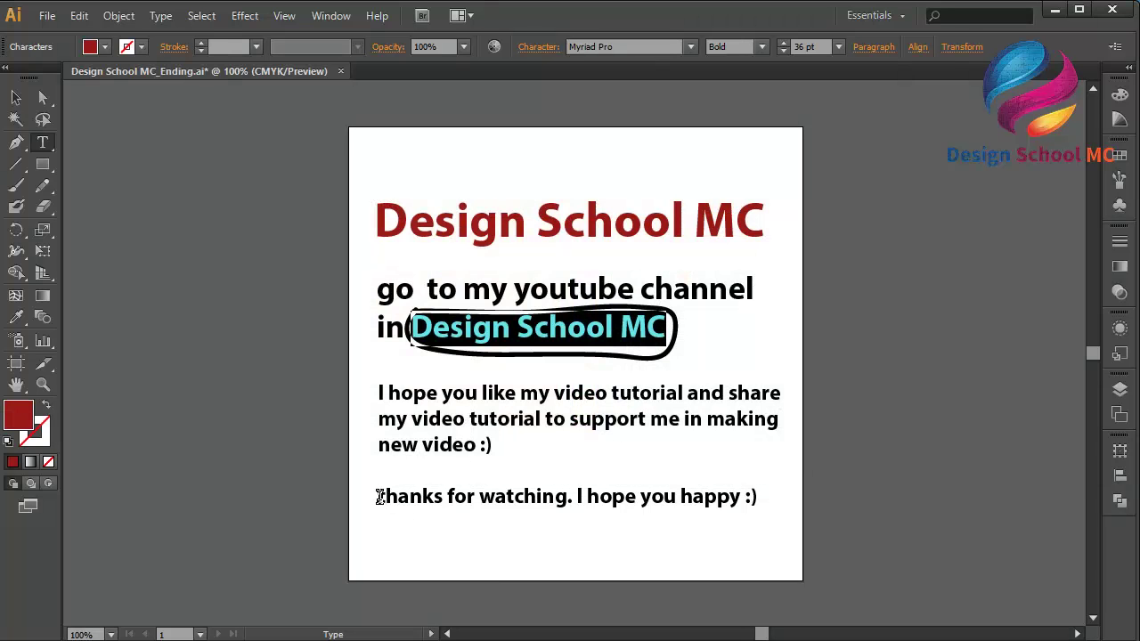
{"action": "left_click", "coordinate": [454, 395]}
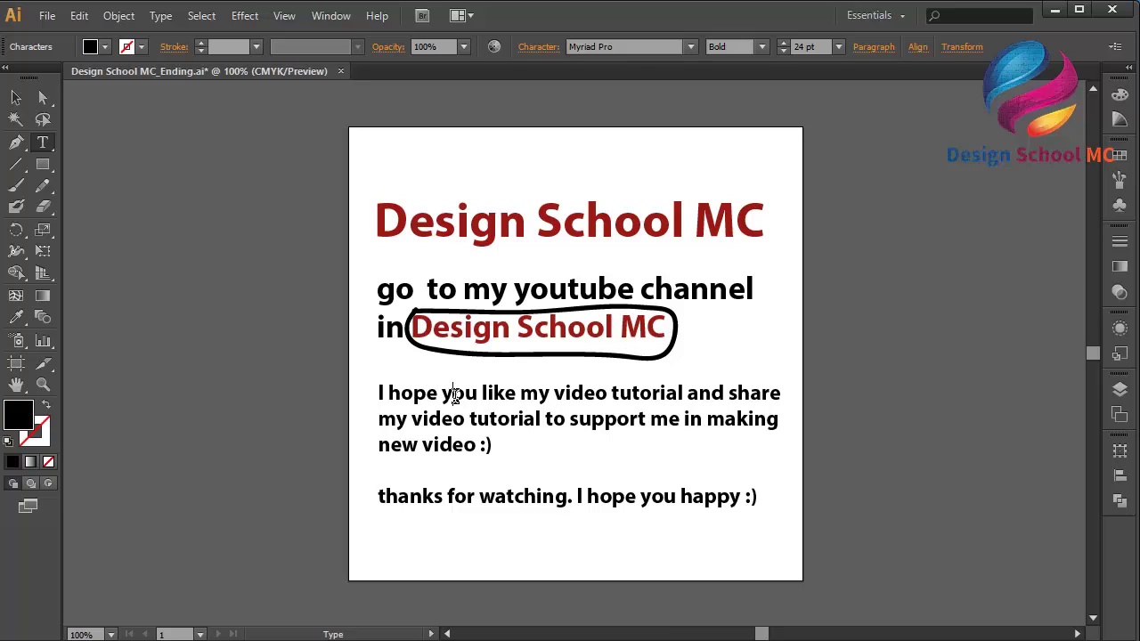
{"action": "left_click_drag", "start_coordinate": [381, 498], "coordinate": [821, 479]}
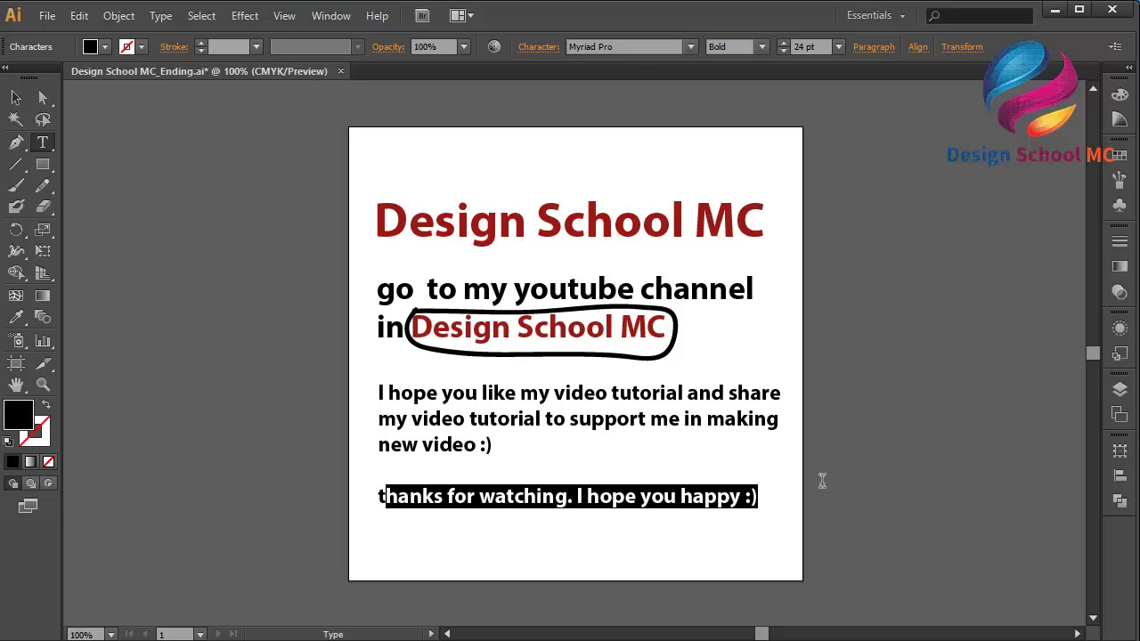
{"action": "left_click", "coordinate": [463, 585]}
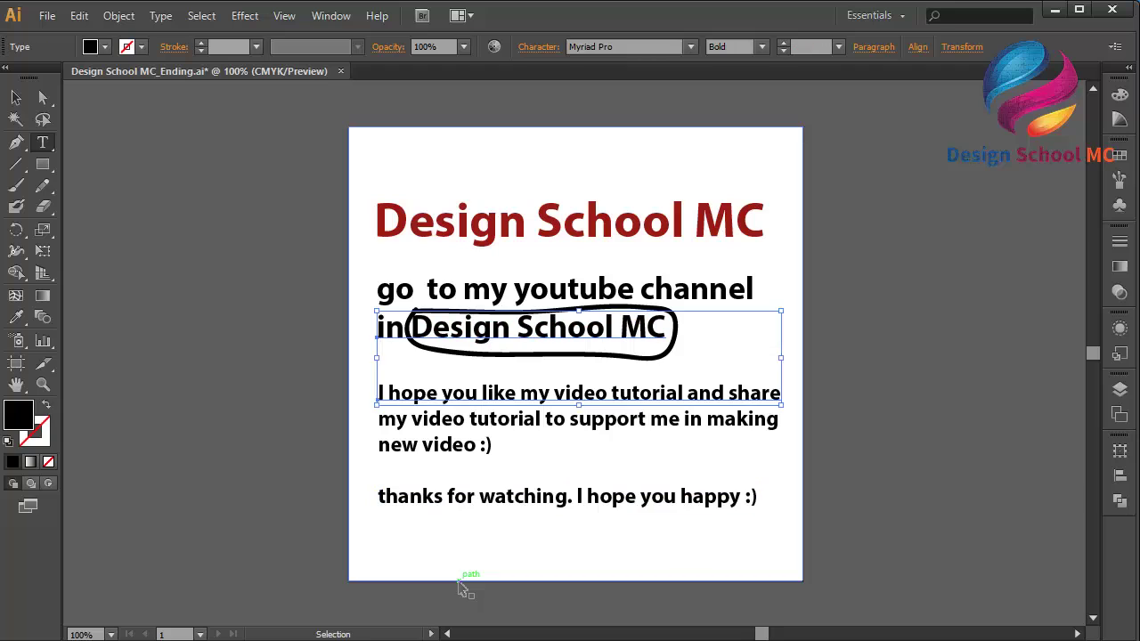
- Fill the entire line "thanks for watching. I hope you happy :)" with green 117500
{"action": "left_click_drag", "start_coordinate": [379, 498], "coordinate": [773, 509]}
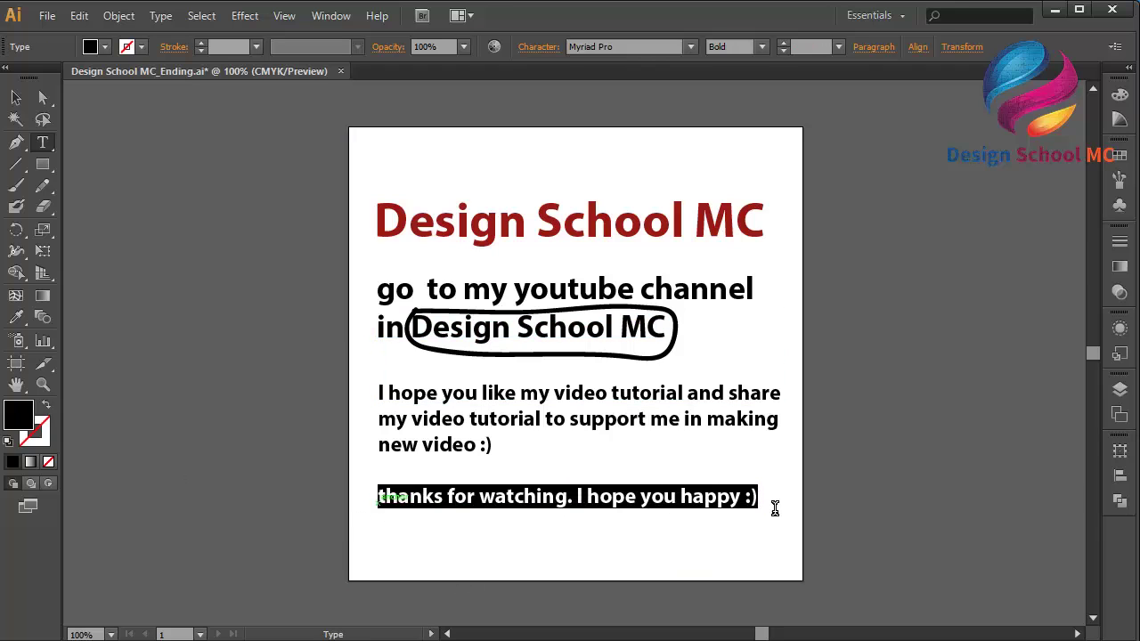
{"action": "double_click", "coordinate": [18, 412]}
{"action": "left_click", "coordinate": [555, 339]}
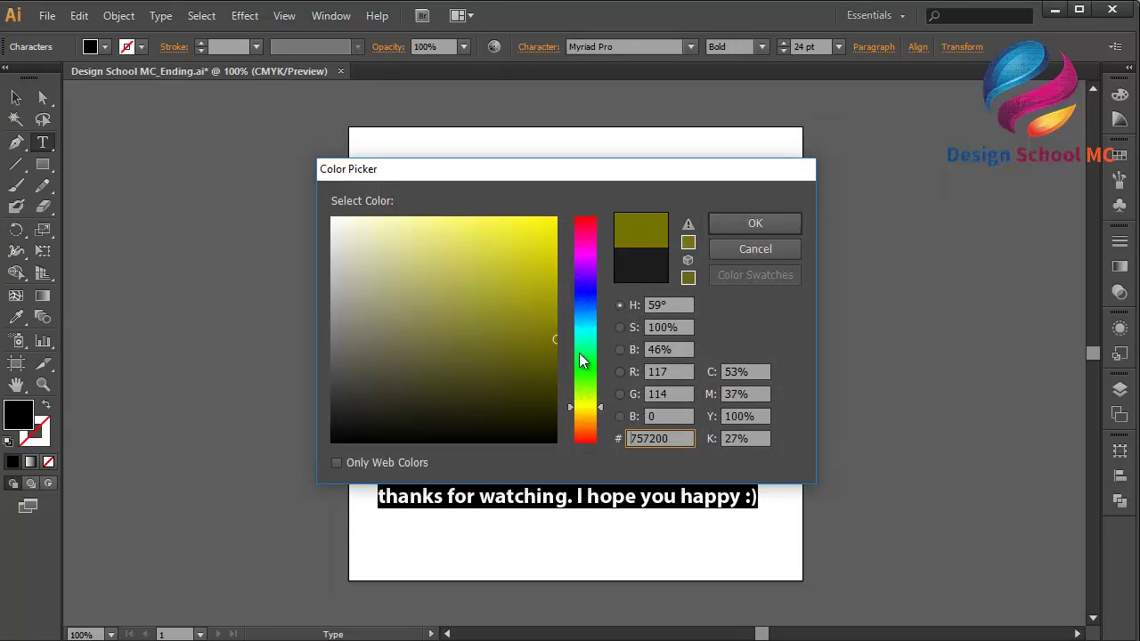
{"action": "left_click_drag", "start_coordinate": [591, 403], "coordinate": [591, 373]}
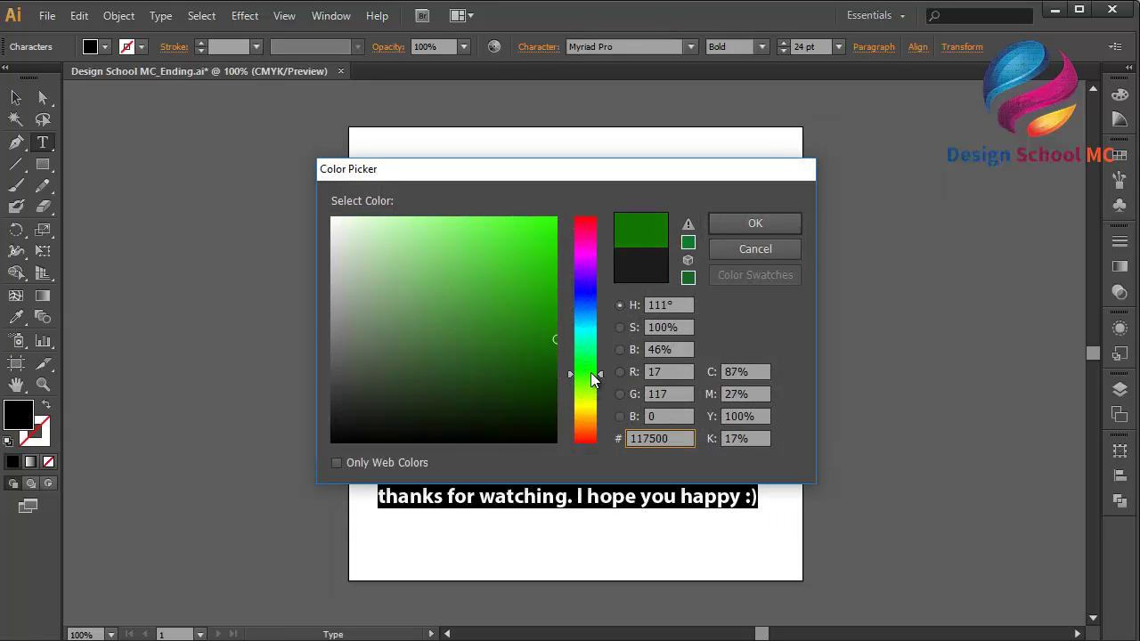
{"action": "left_click", "coordinate": [776, 223]}
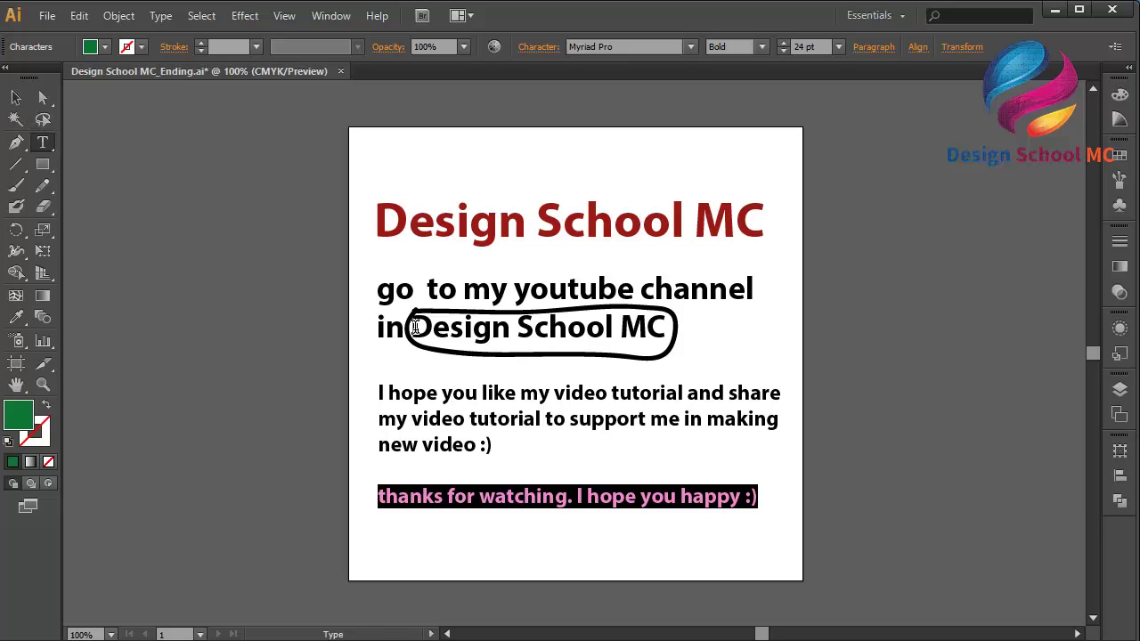
- Fill the circled words "Design School MC" with dark red 720000 and deselect the text
{"action": "left_click_drag", "start_coordinate": [415, 326], "coordinate": [666, 325]}
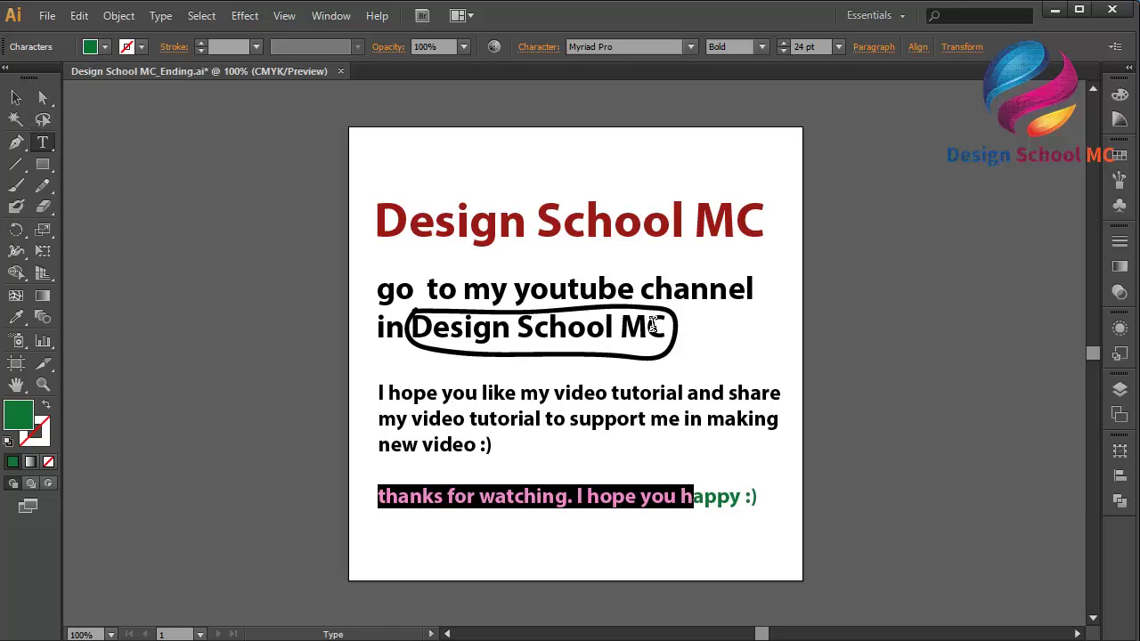
{"action": "left_click", "coordinate": [652, 326]}
{"action": "left_click_drag", "start_coordinate": [649, 326], "coordinate": [414, 324]}
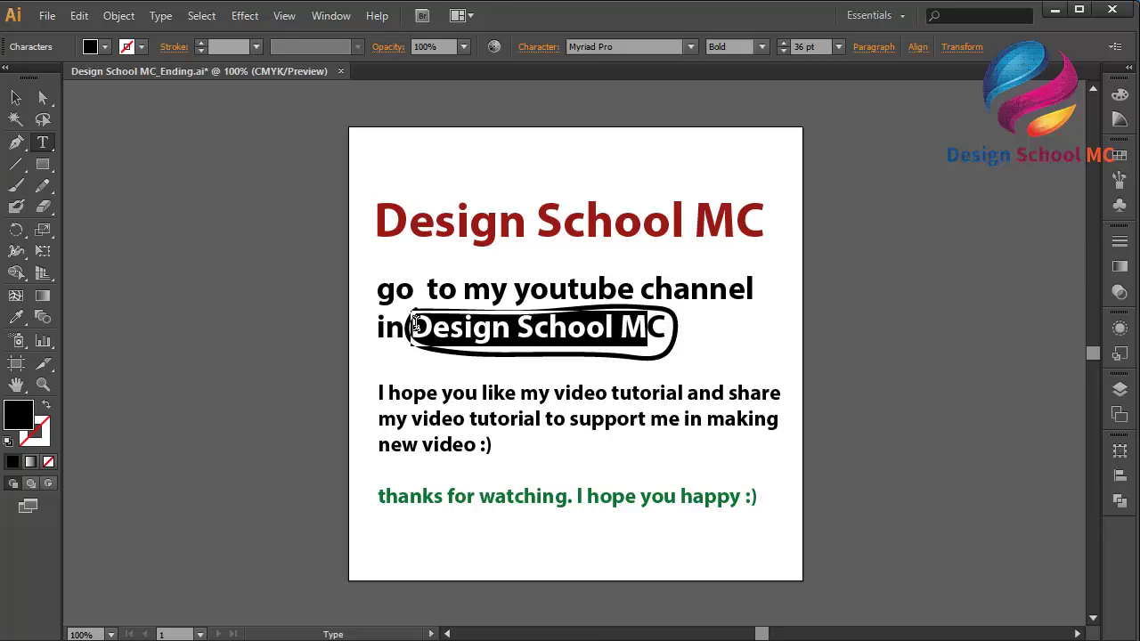
{"action": "double_click", "coordinate": [18, 414]}
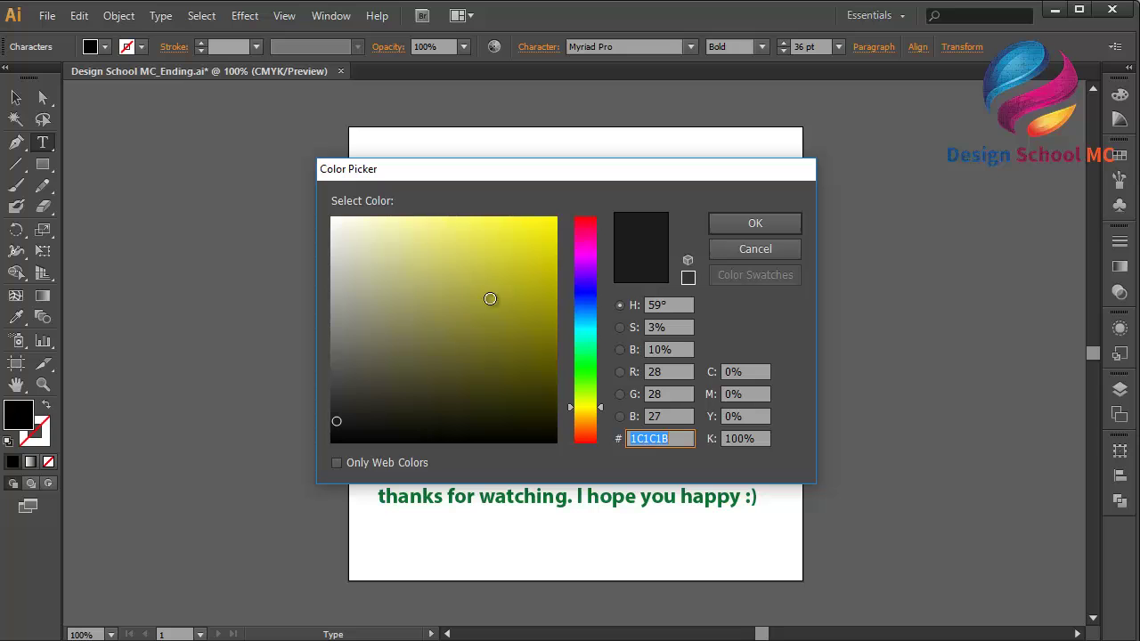
{"action": "type", "text": "720000"}
{"action": "left_click", "coordinate": [729, 225]}
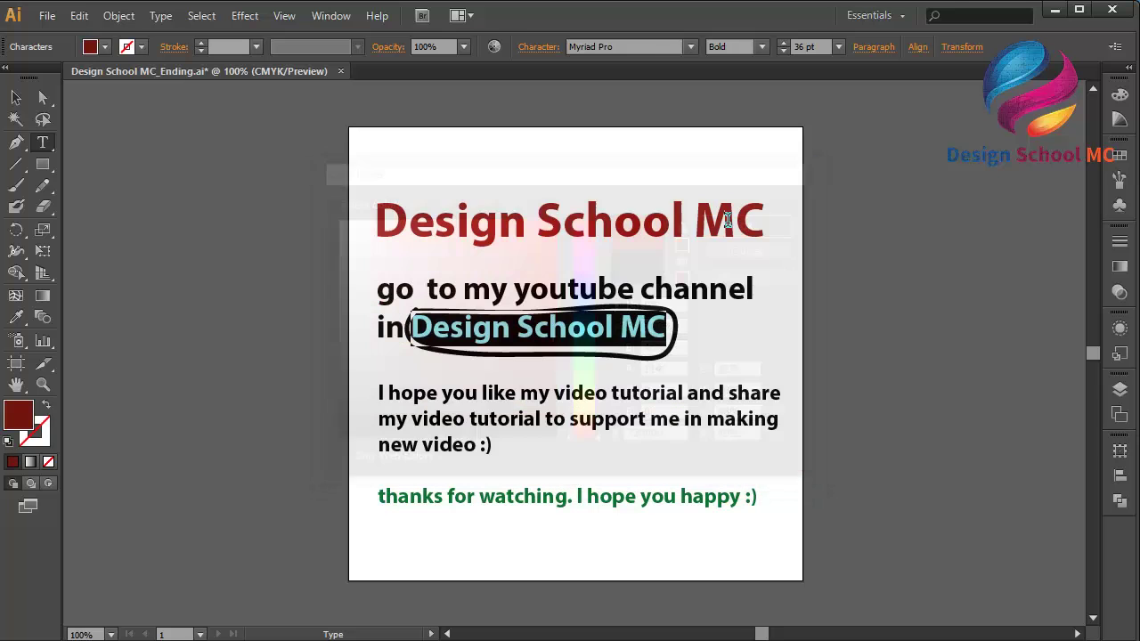
{"action": "left_click", "coordinate": [18, 99]}
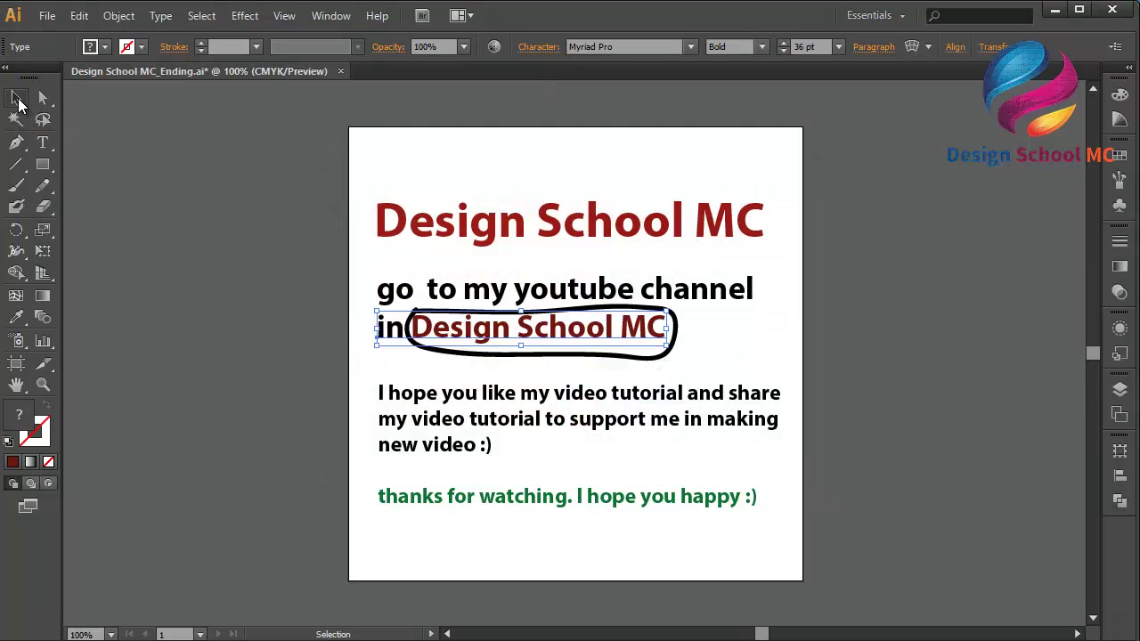
{"action": "left_click", "coordinate": [196, 201]}
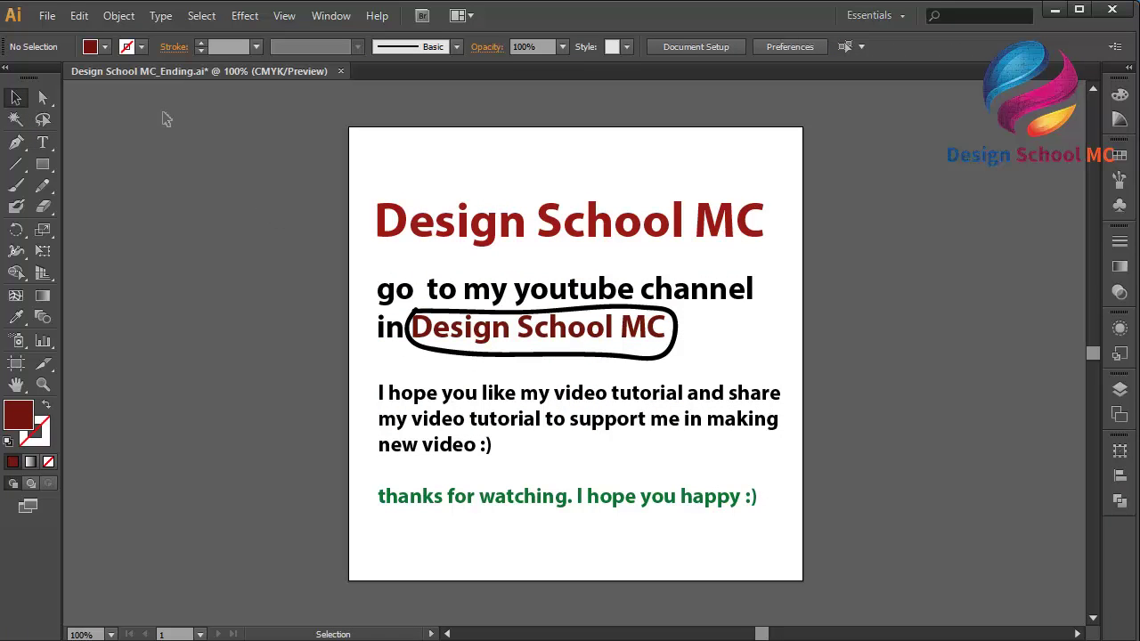